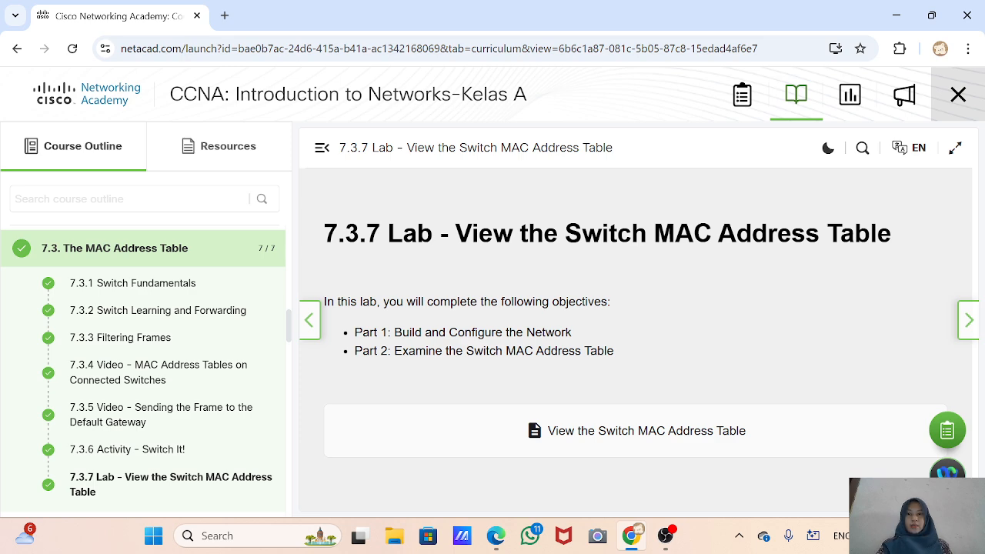
Open the View the Switch MAC Address Table document from the 7.3.7 lab page.
drag(322, 233, 971, 223)
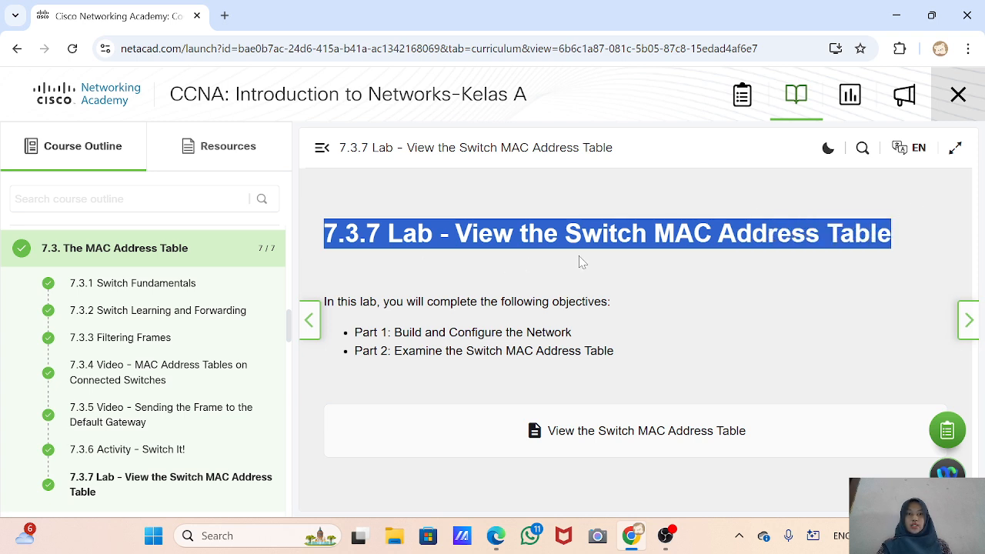
click(900, 240)
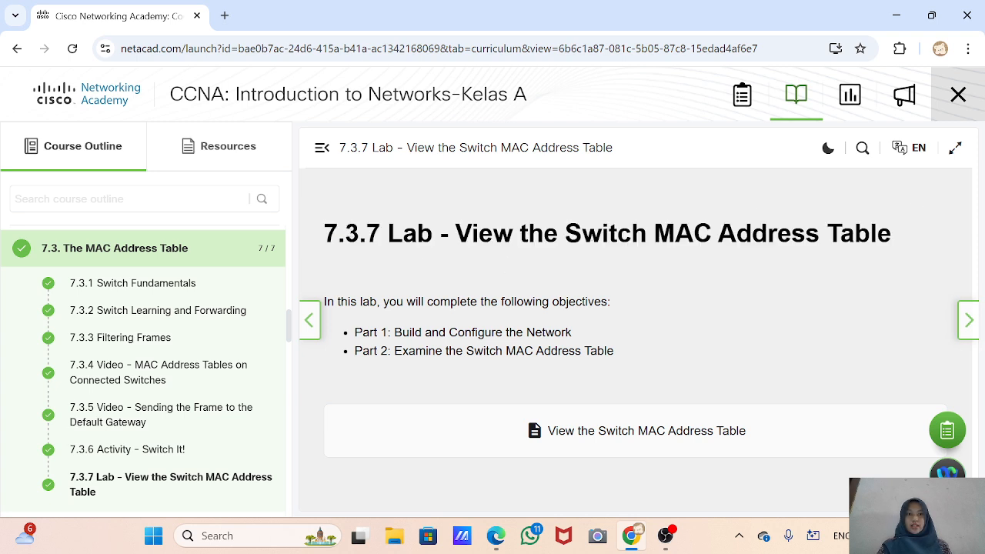
click(611, 444)
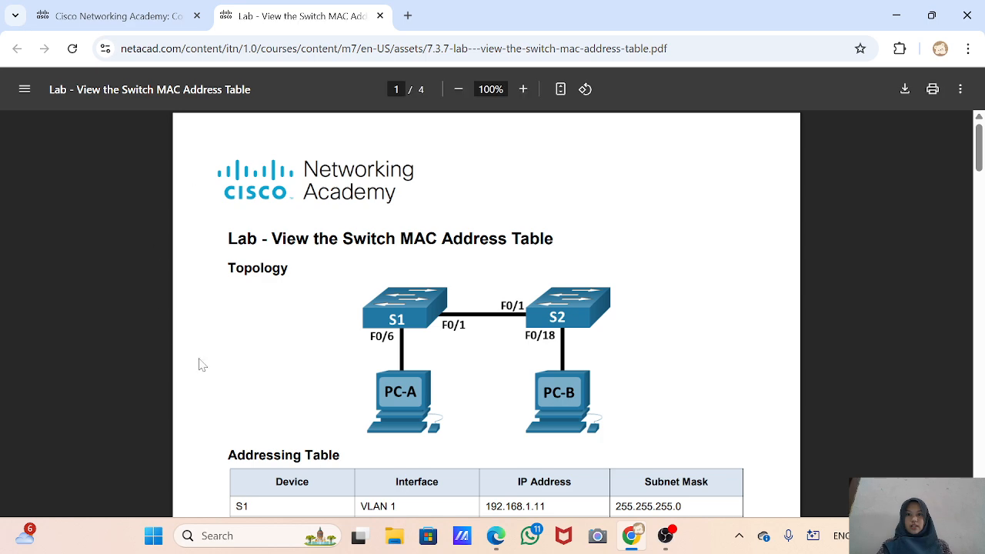
Review the lab's topology diagram, addressing table and the two objectives in the PDF.
scroll(401, 339, down, 1)
scroll(401, 339, down, 3)
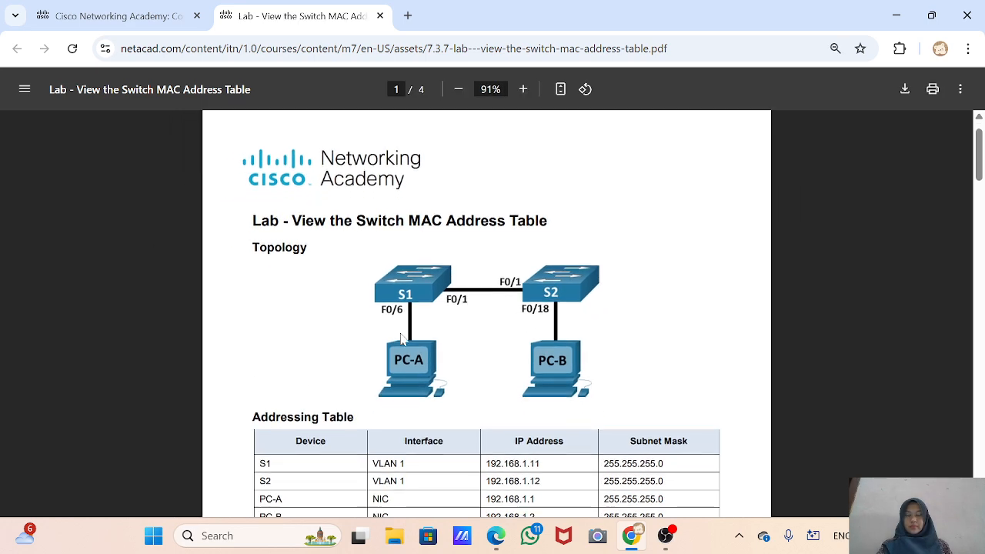
scroll(401, 340, up, 3)
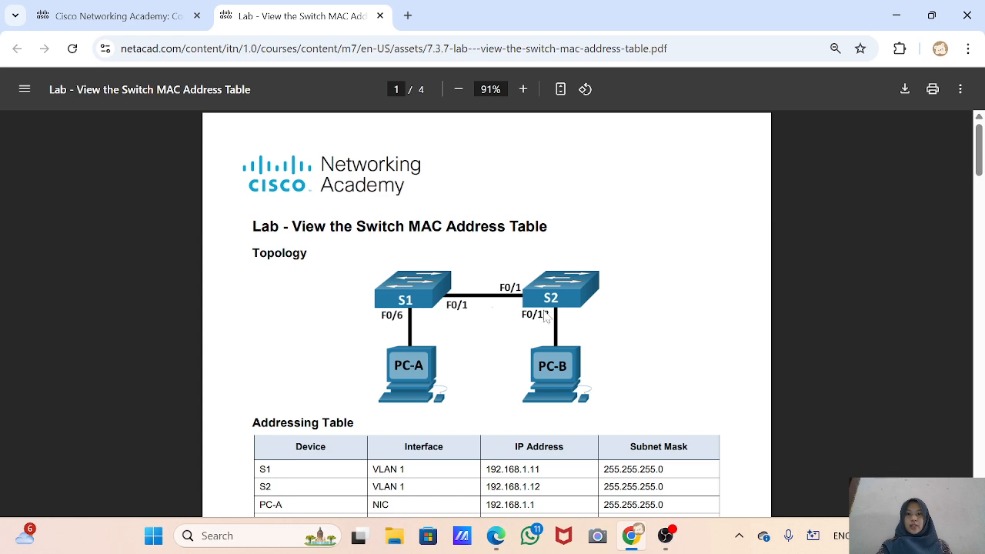
scroll(587, 319, down, 3)
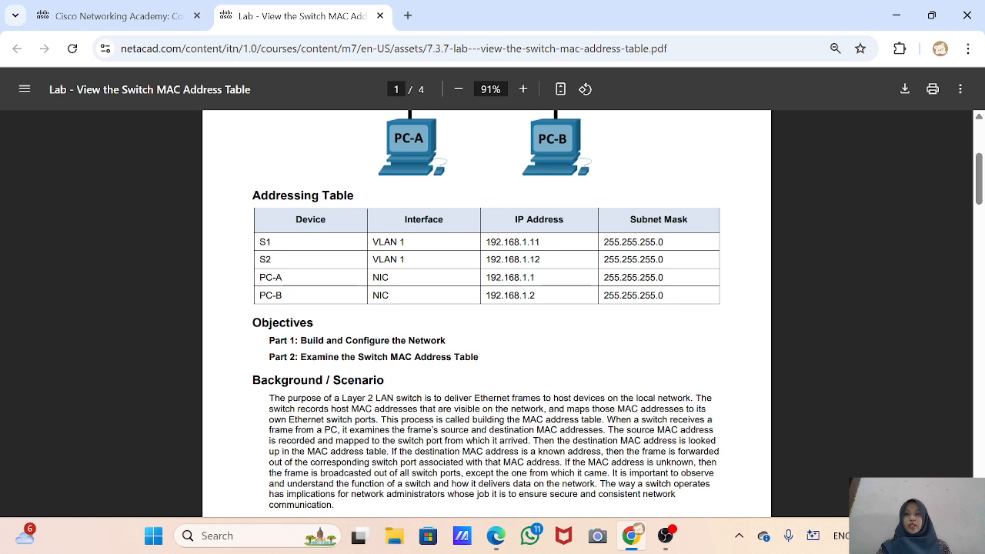
drag(313, 341, 447, 341)
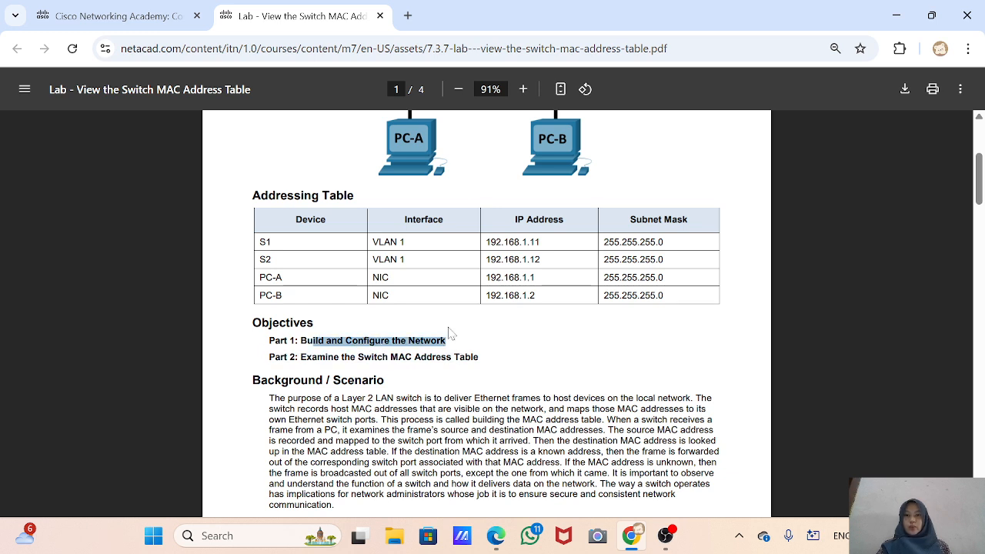
drag(269, 357, 478, 357)
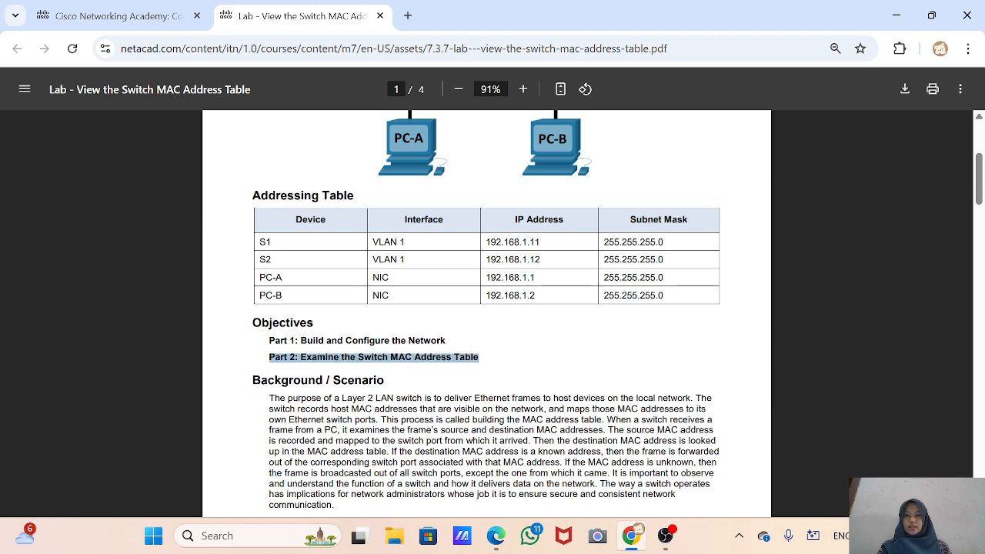
Read the lab's Background / Scenario text, notes and Required Resources list.
scroll(486, 308, down, 2)
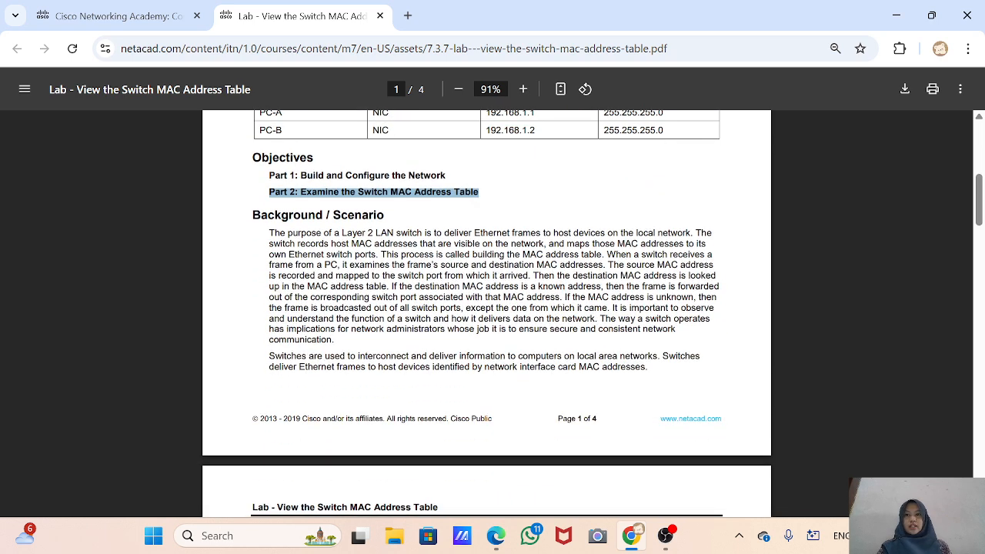
drag(269, 233, 411, 234)
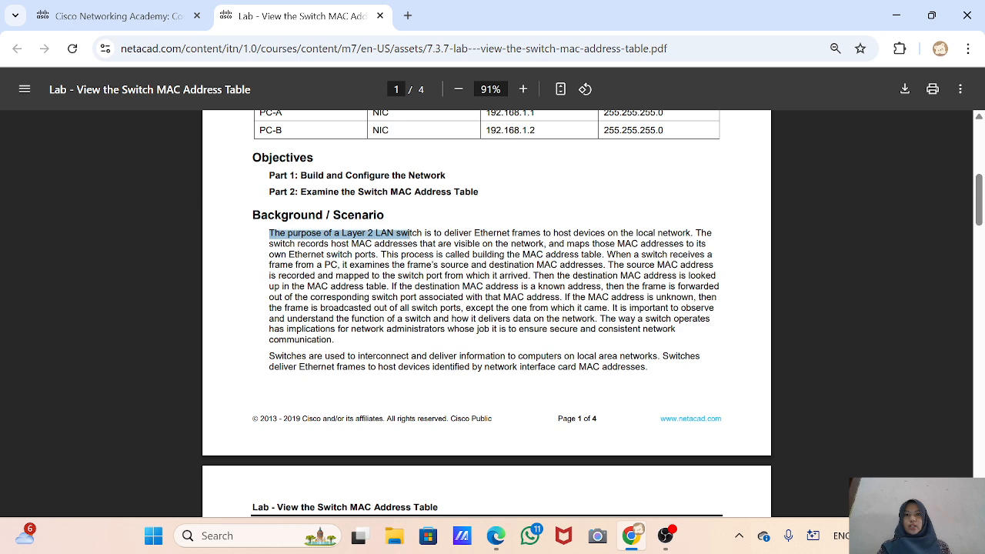
click(411, 234)
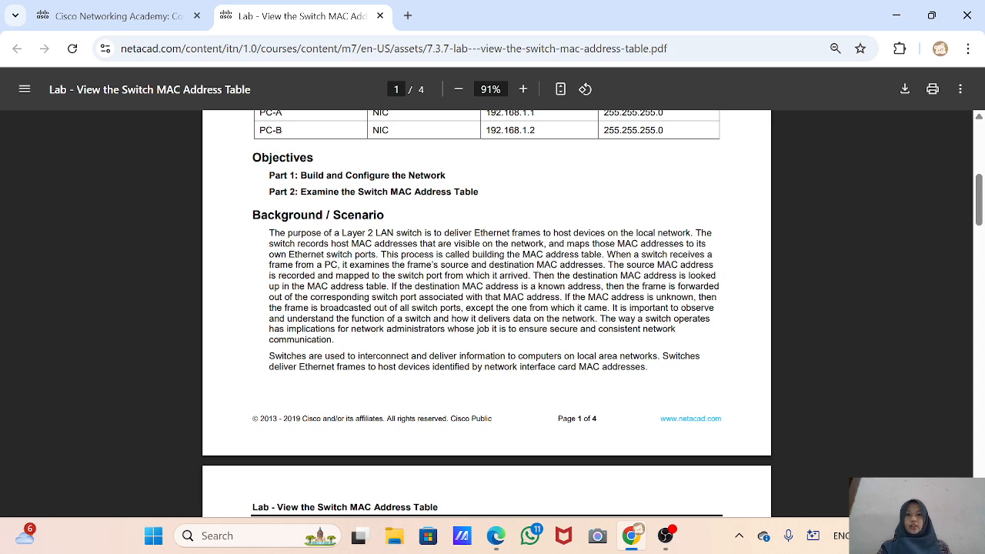
scroll(487, 313, down, 2)
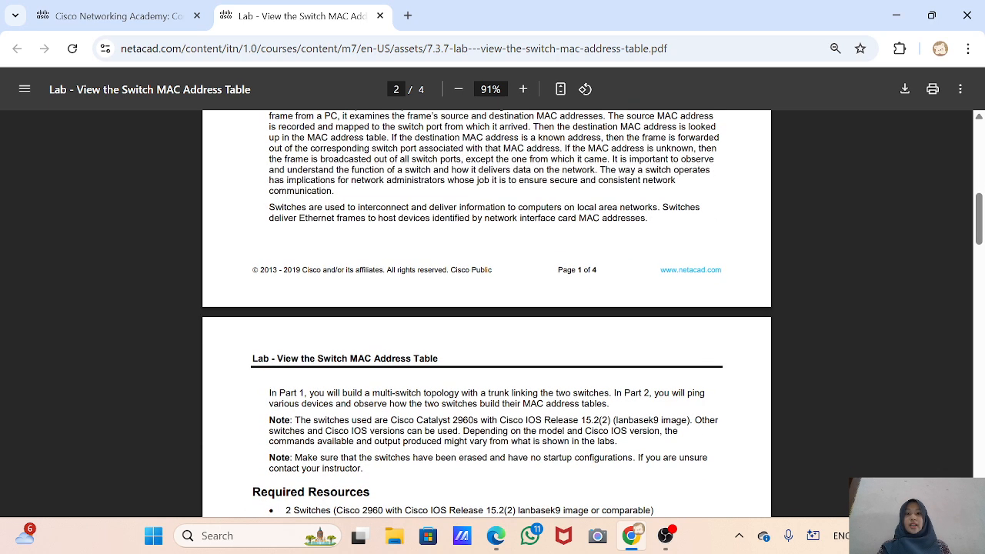
scroll(486, 314, down, 2)
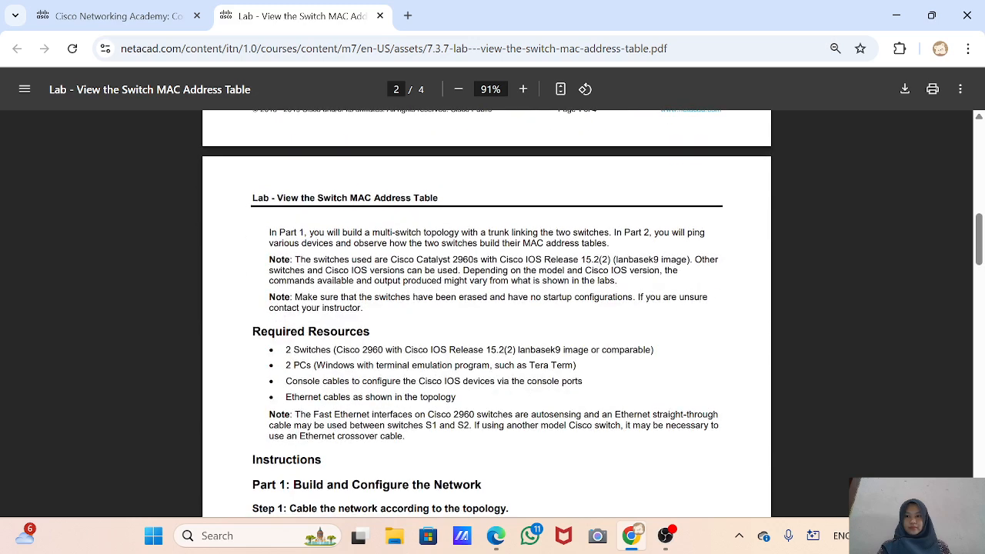
scroll(486, 313, down, 1)
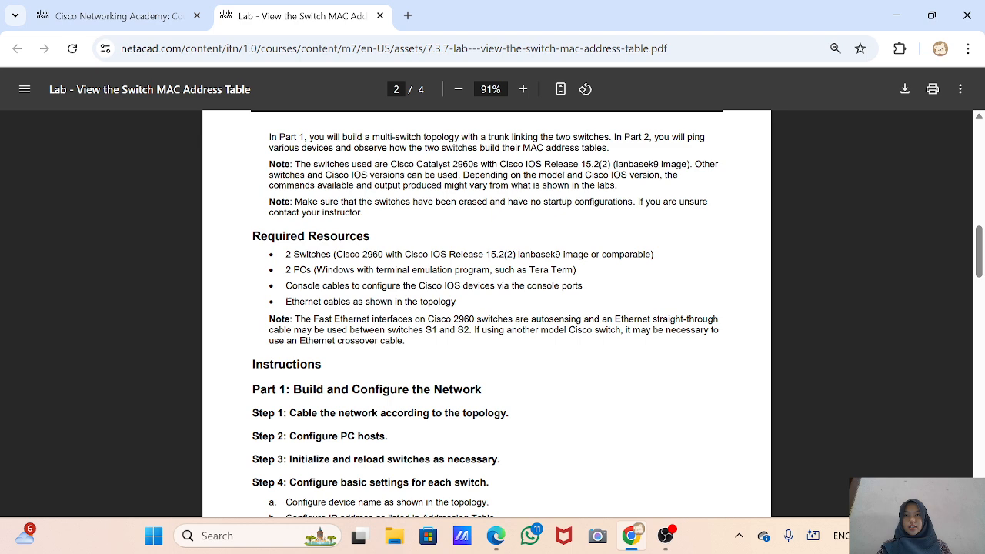
drag(286, 254, 320, 285)
click(320, 286)
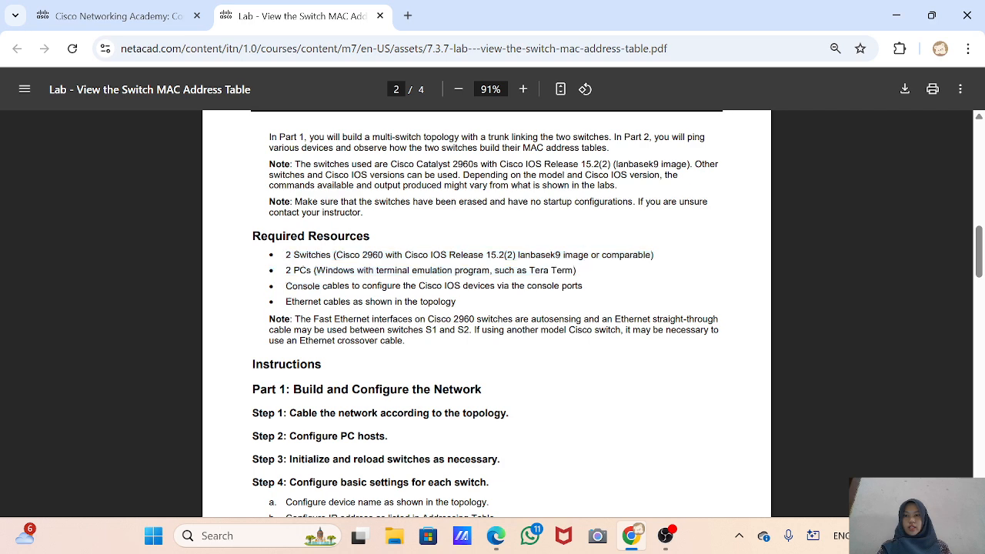
Launch Cisco Packet Tracer and tile it side by side with the lab PDF, with the topology and addressing table in view.
click(241, 539)
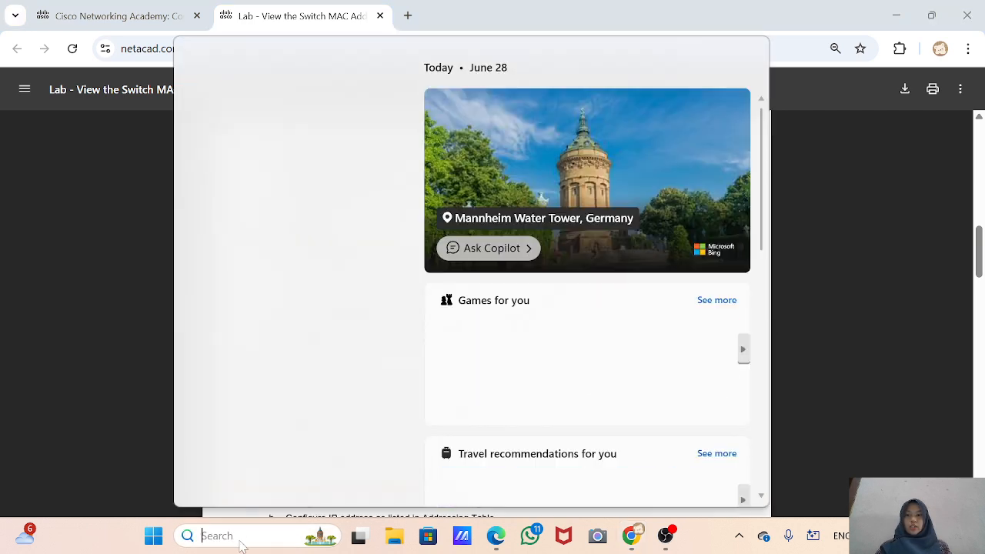
text(cisc)
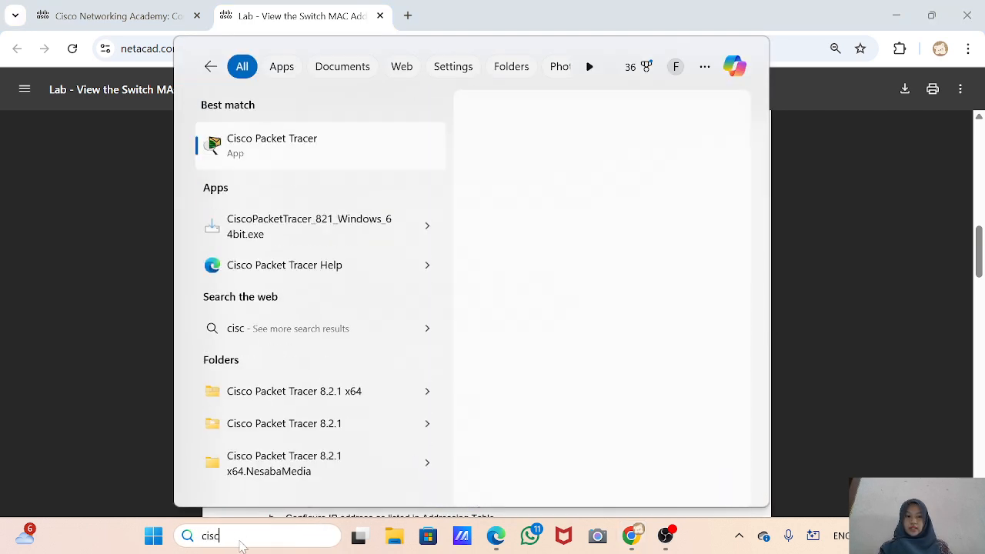
key(Return)
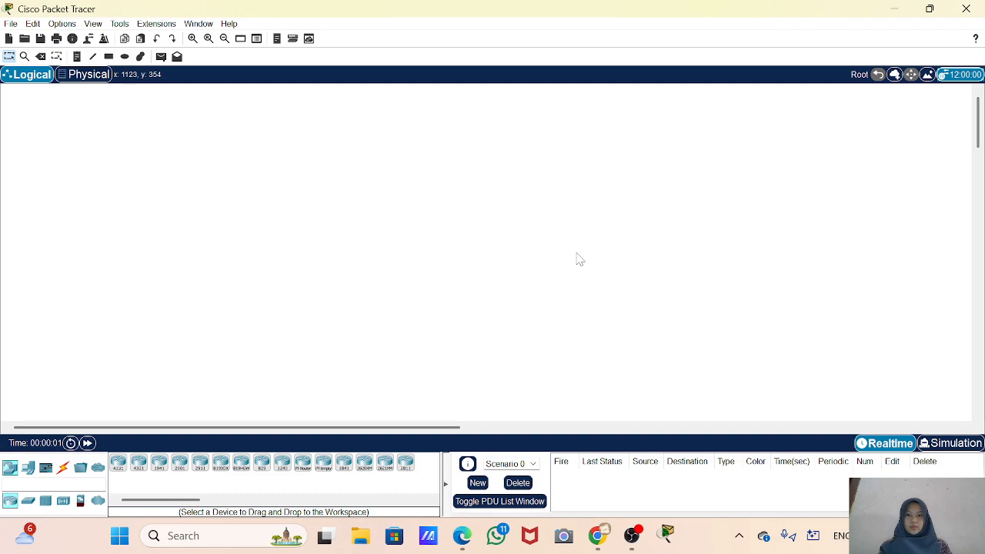
key(super+Right)
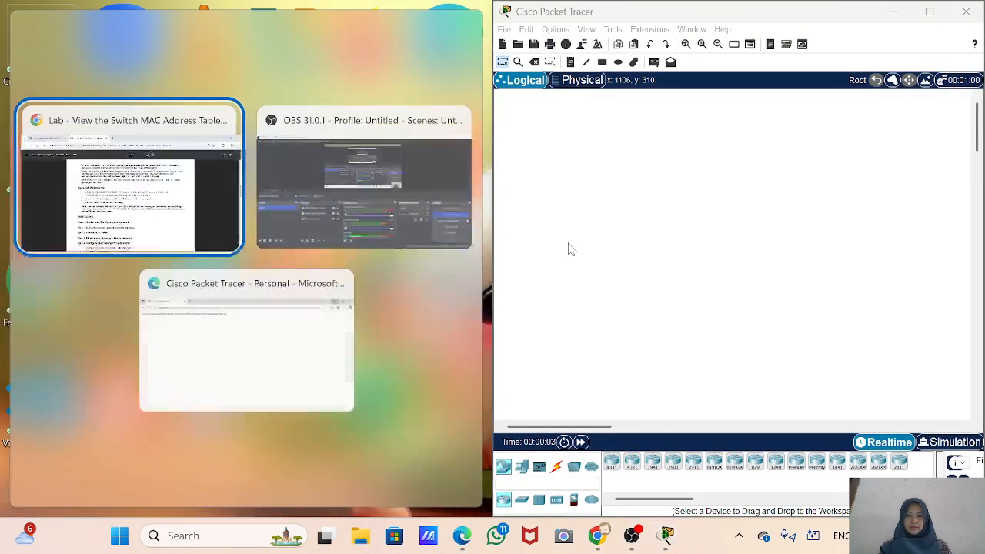
click(116, 192)
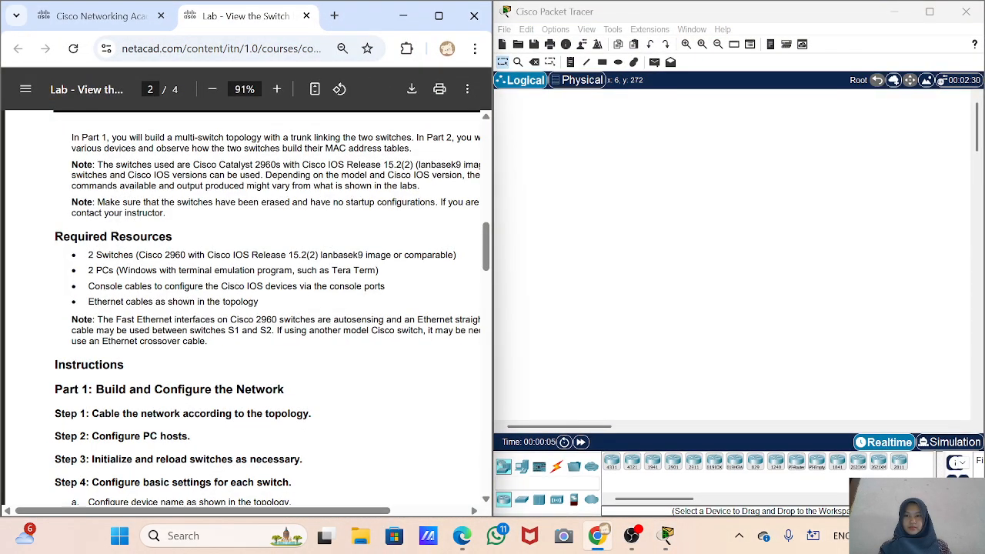
scroll(266, 307, up, 10)
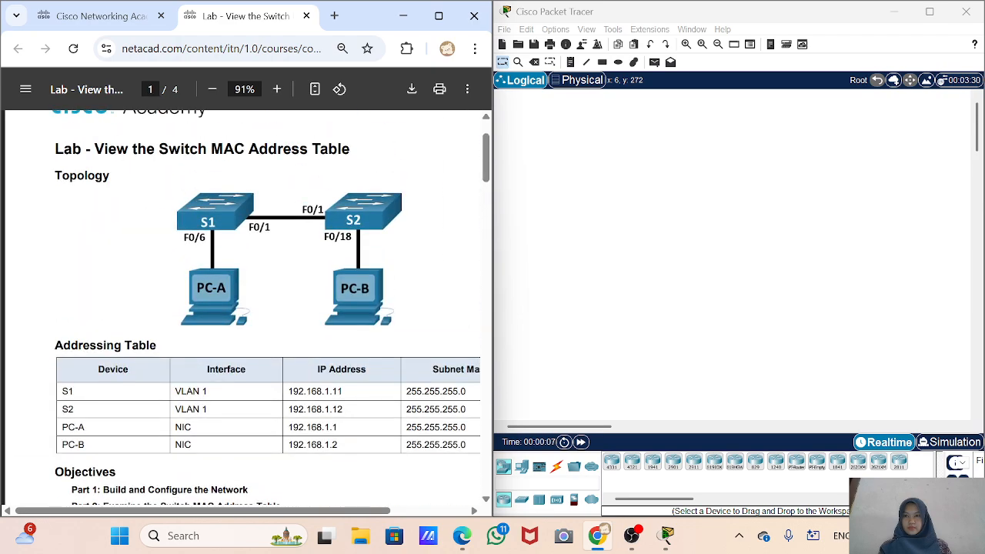
Place two PC-PT end devices next to each other in the logical workspace, roughly level with one another.
click(522, 470)
click(522, 470)
click(612, 462)
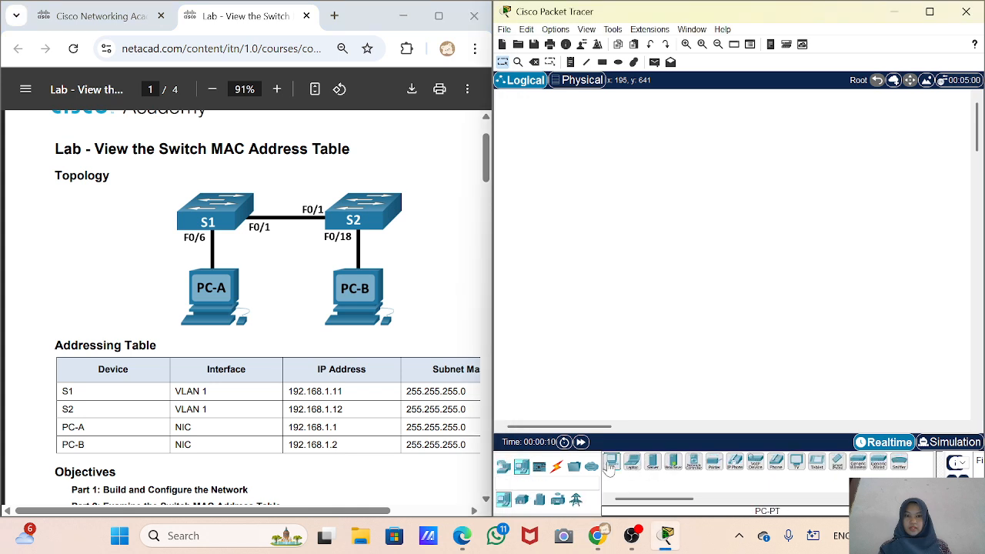
click(602, 290)
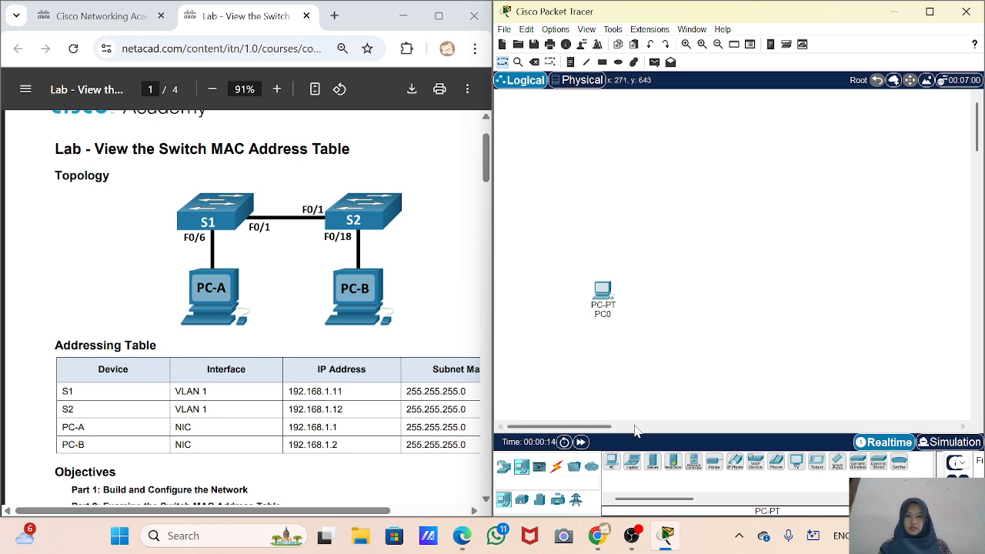
click(612, 462)
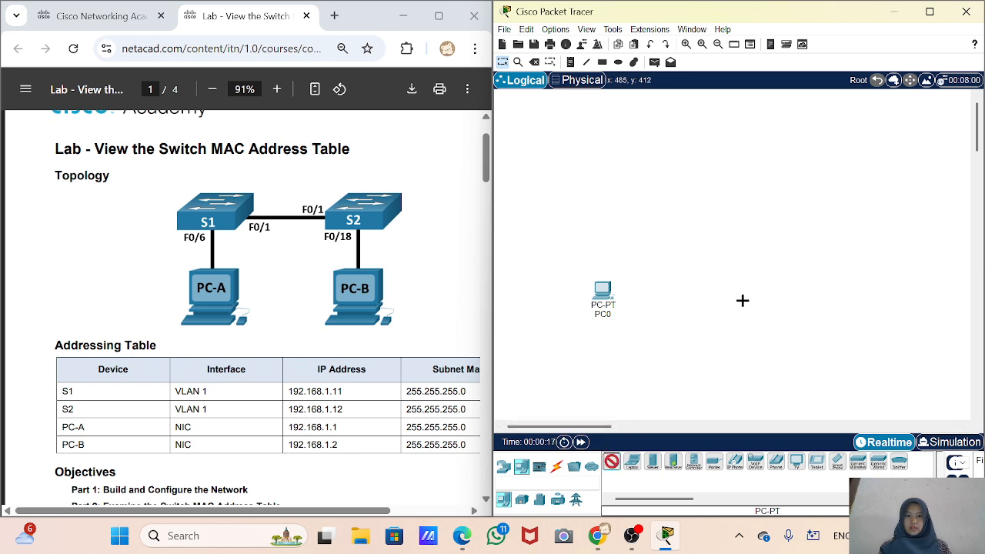
click(743, 301)
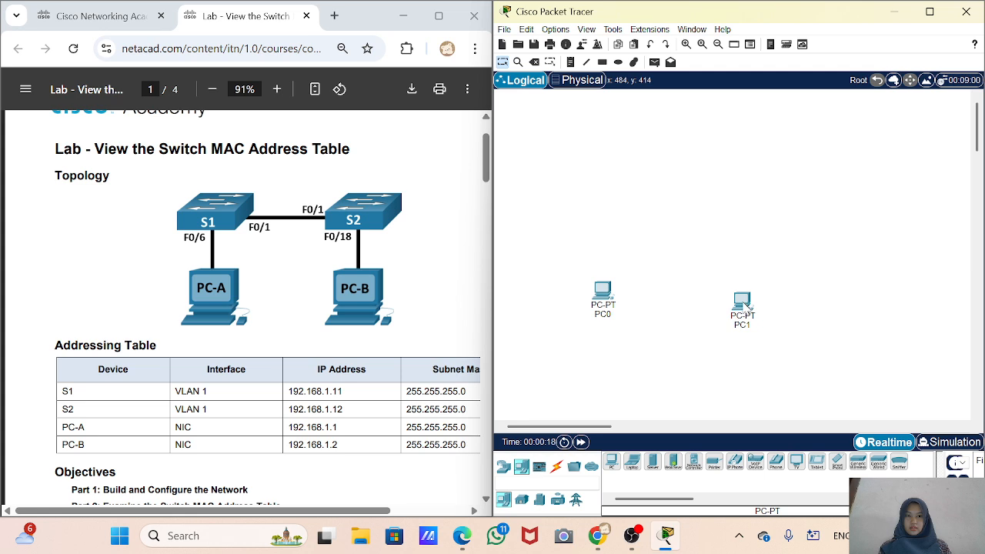
drag(748, 307, 744, 297)
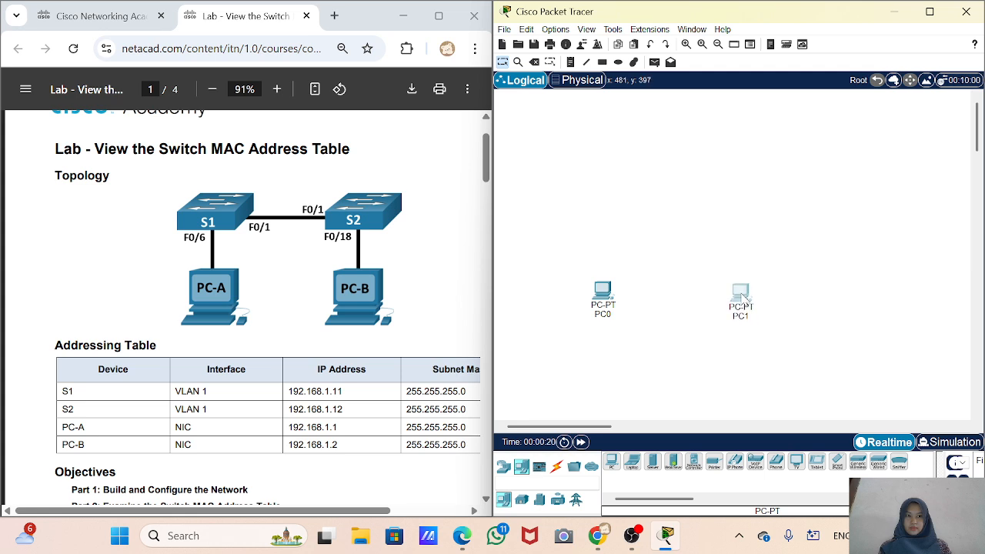
Add two 2960 switches to the workspace, one above each PC, and line them up at the same height.
scroll(695, 267, down, 1)
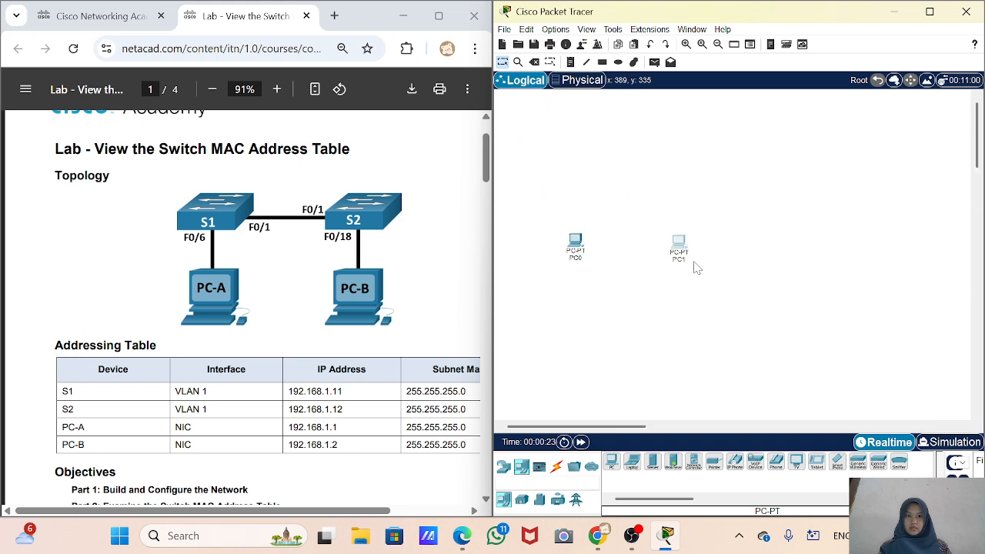
scroll(695, 266, up, 2)
scroll(695, 266, down, 3)
scroll(695, 266, up, 2)
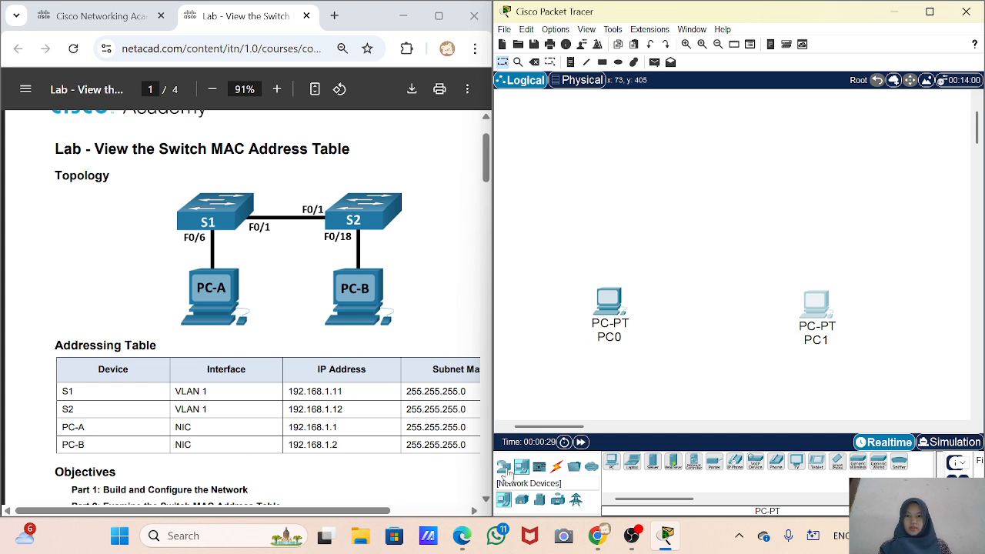
click(504, 467)
click(521, 500)
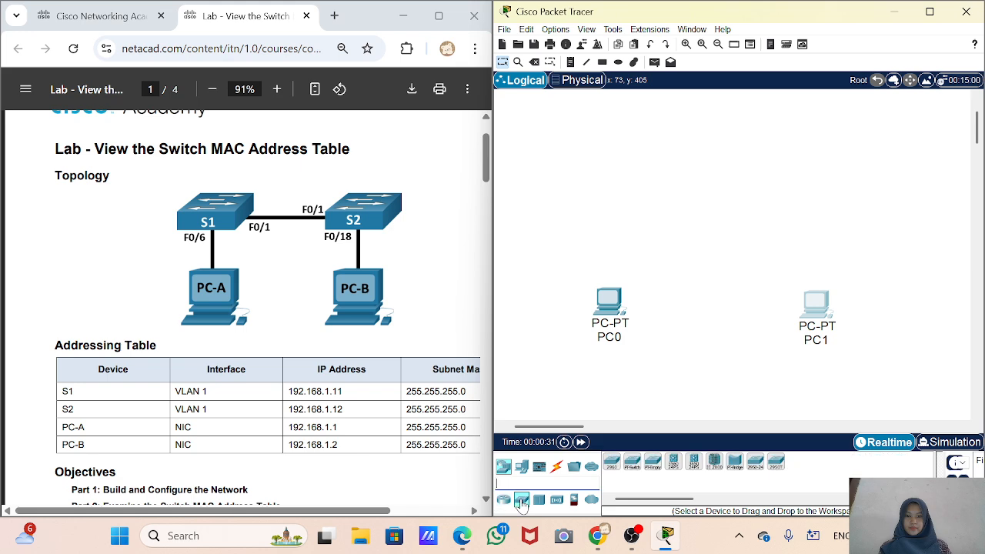
click(612, 462)
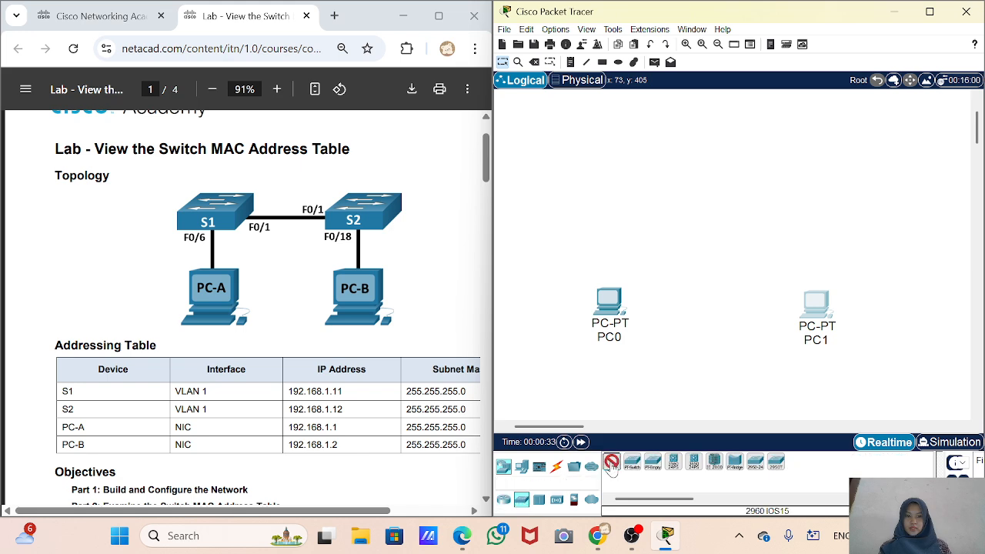
click(608, 195)
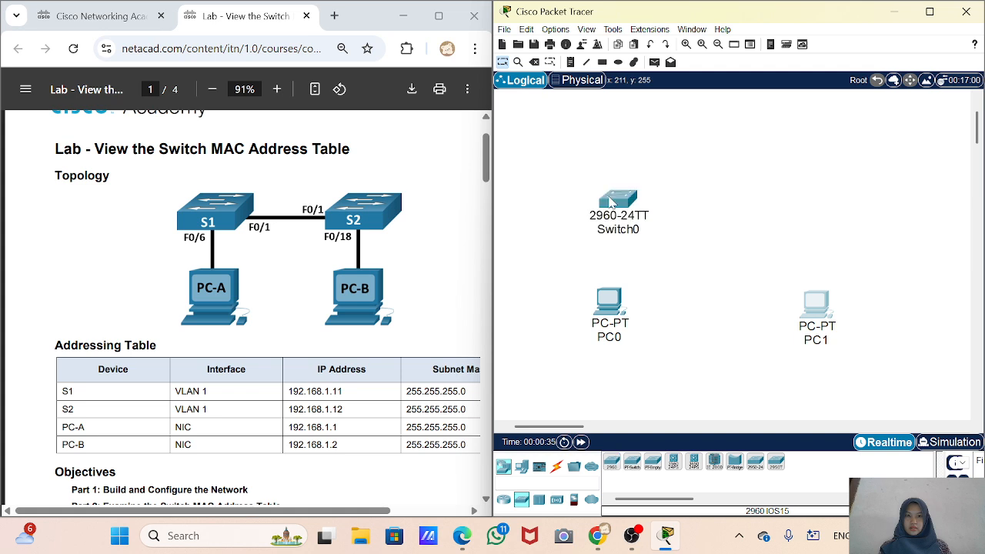
click(612, 462)
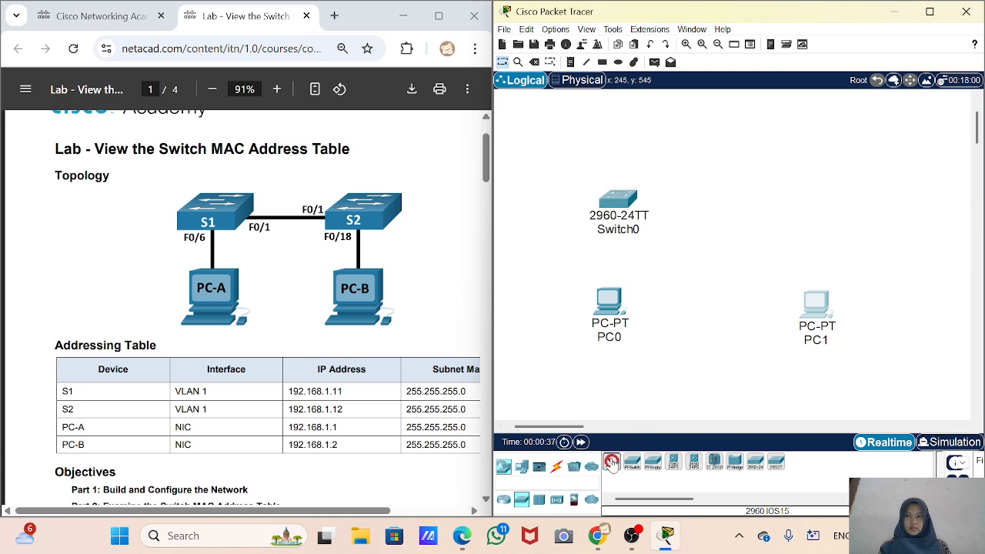
click(804, 198)
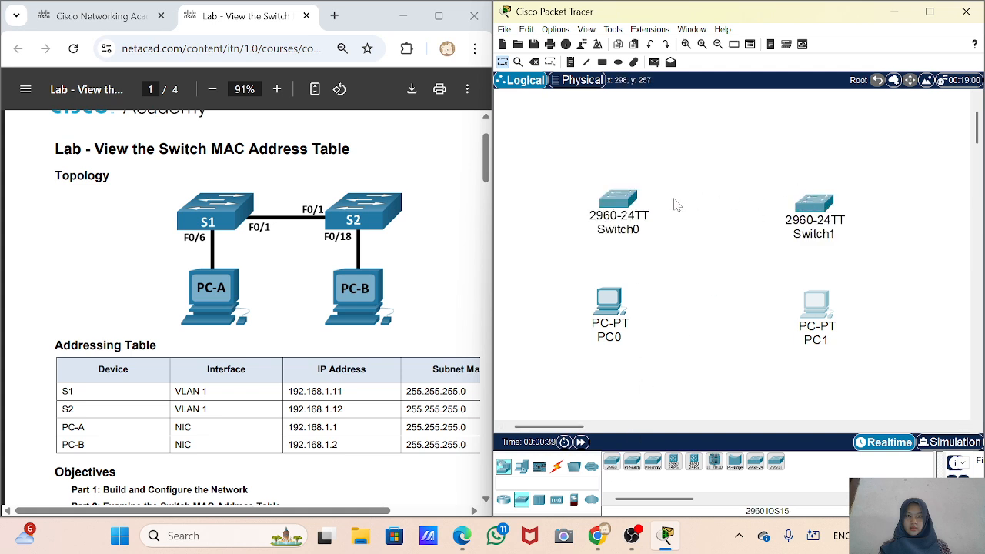
drag(625, 206, 615, 172)
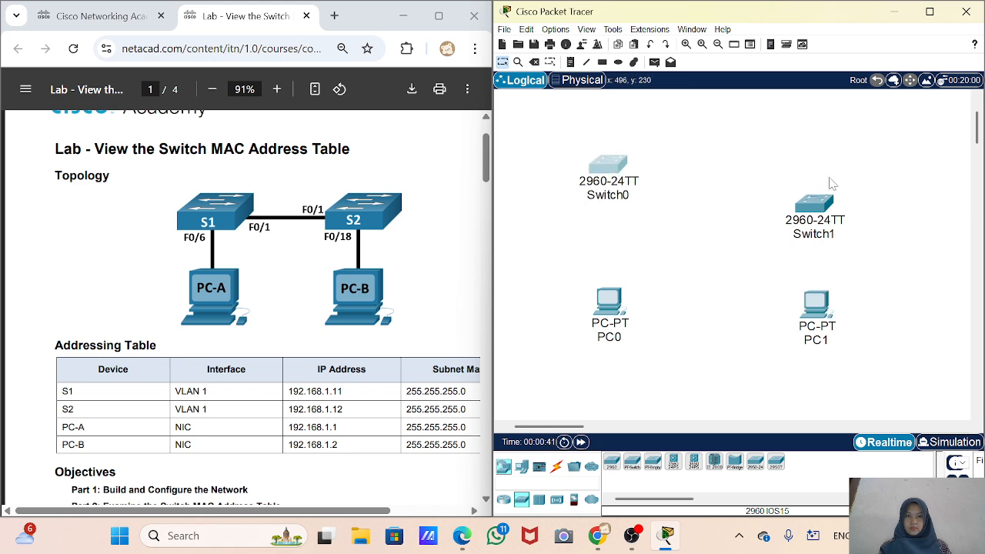
drag(817, 205, 804, 168)
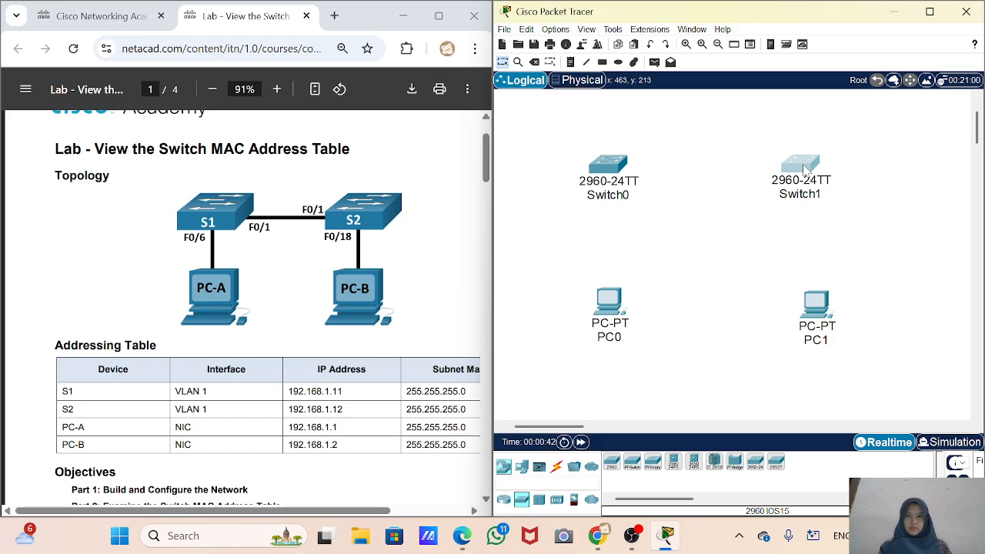
Connect Switch0 to Switch1 with a copper straight-through cable, using FastEthernet0/1 on both switches.
click(724, 284)
scroll(243, 308, down, 5)
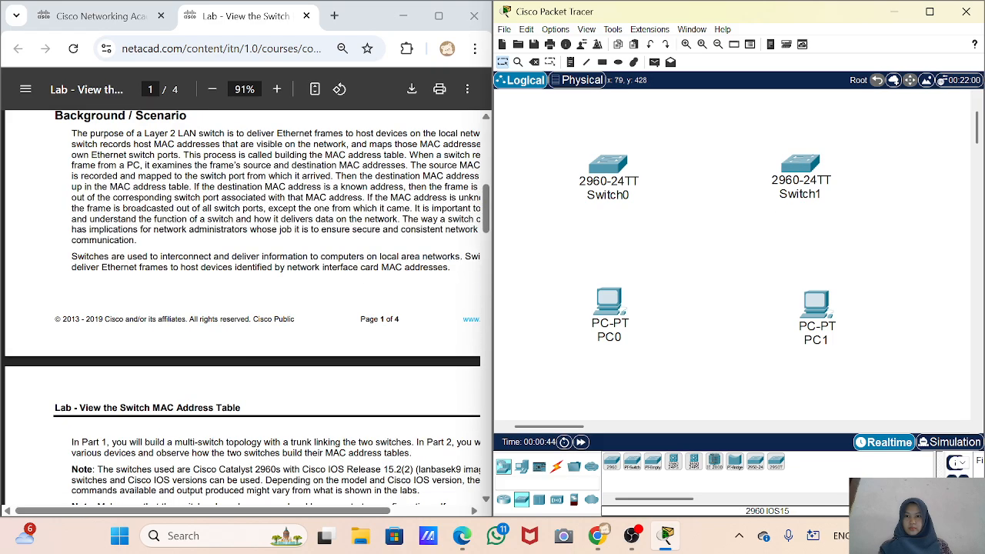
scroll(242, 308, down, 4)
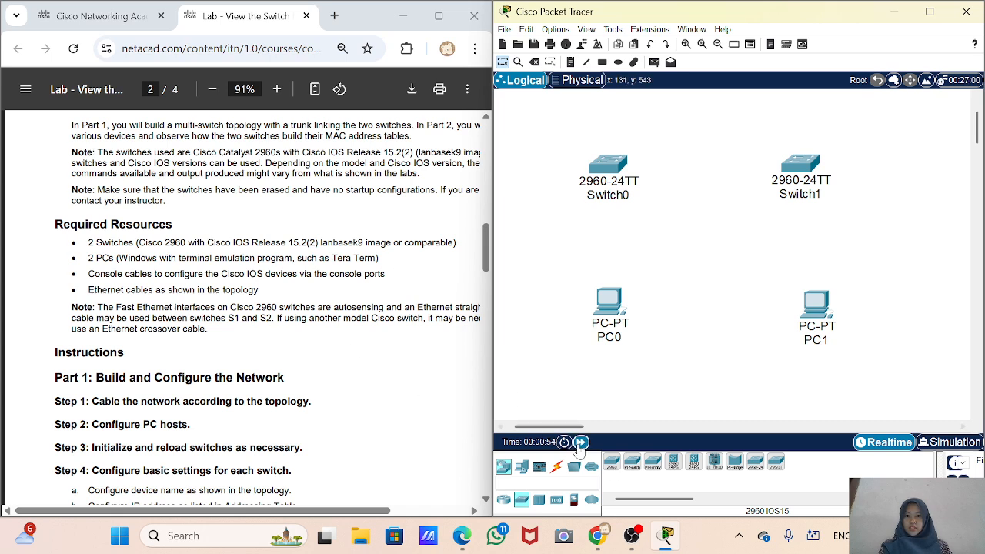
click(557, 468)
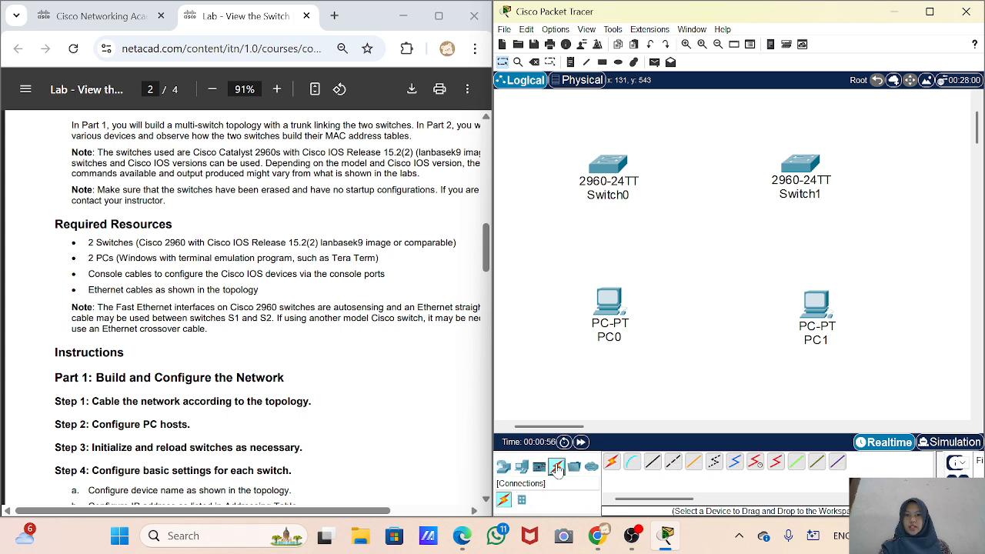
click(649, 465)
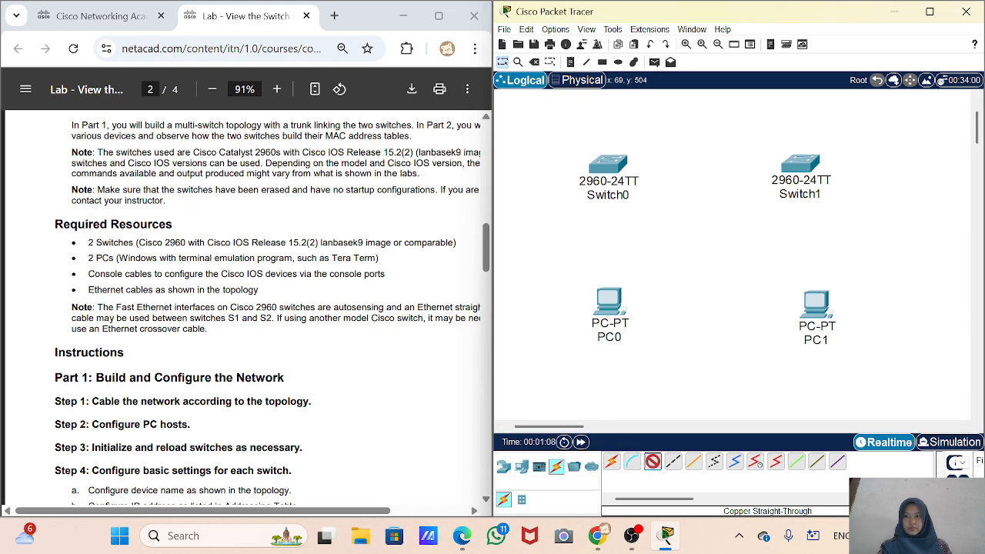
scroll(449, 375, up, 10)
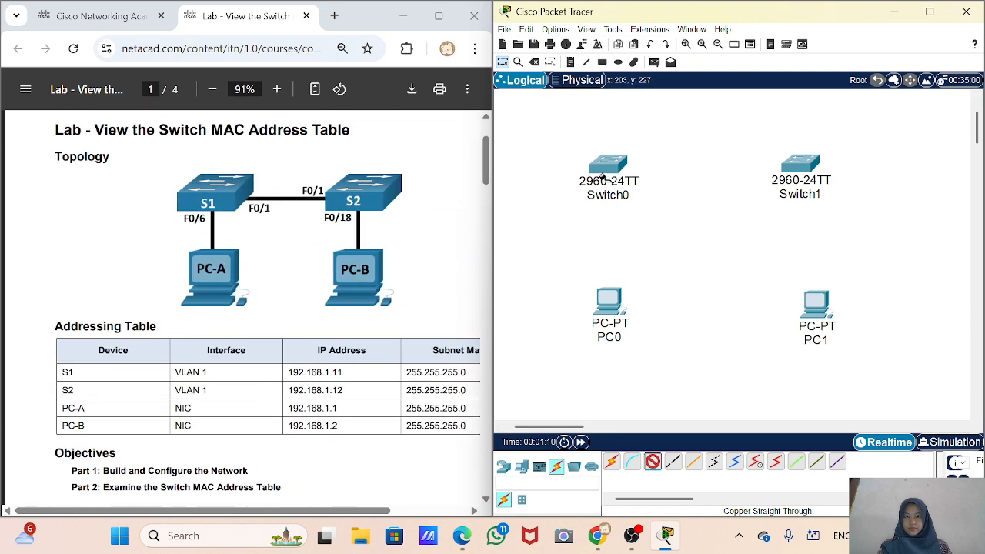
click(607, 180)
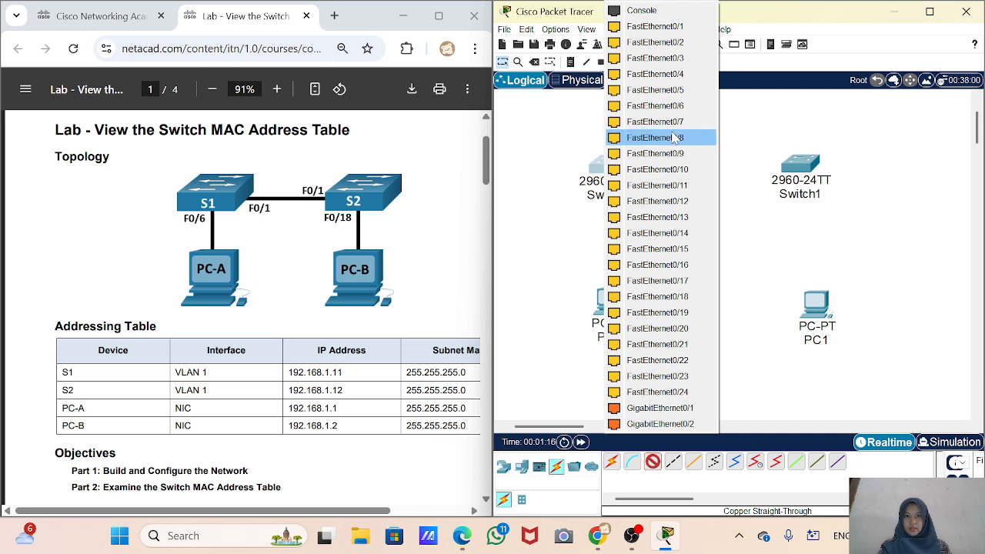
click(659, 25)
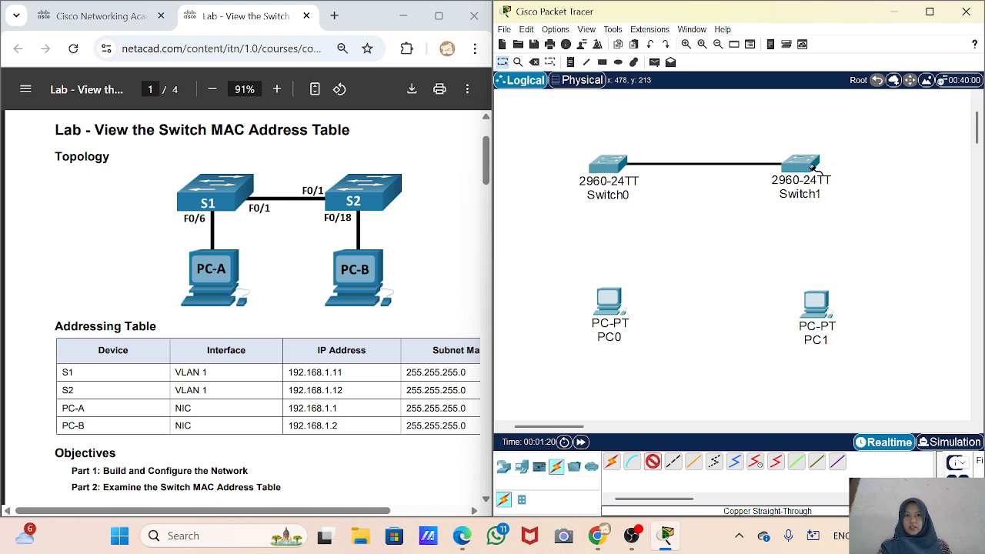
click(811, 168)
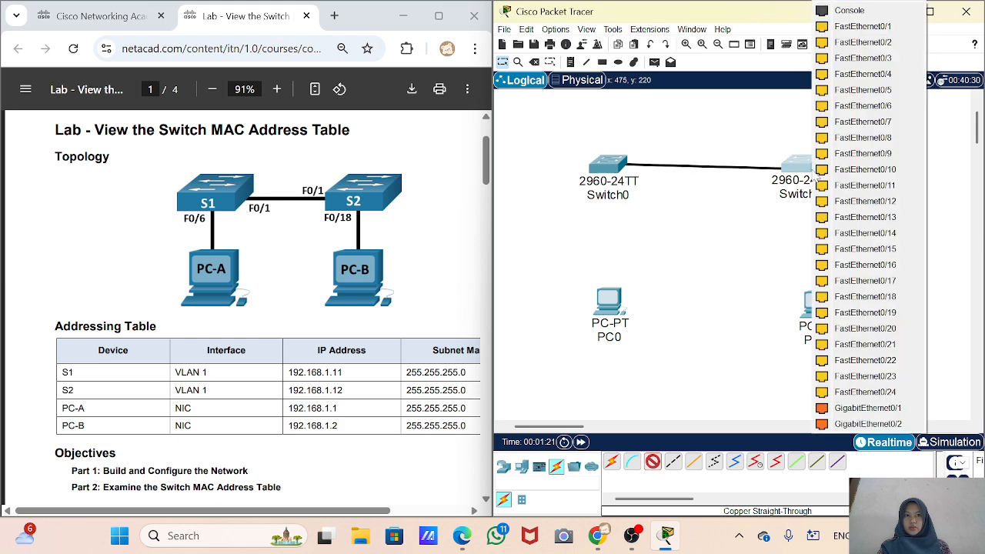
click(847, 31)
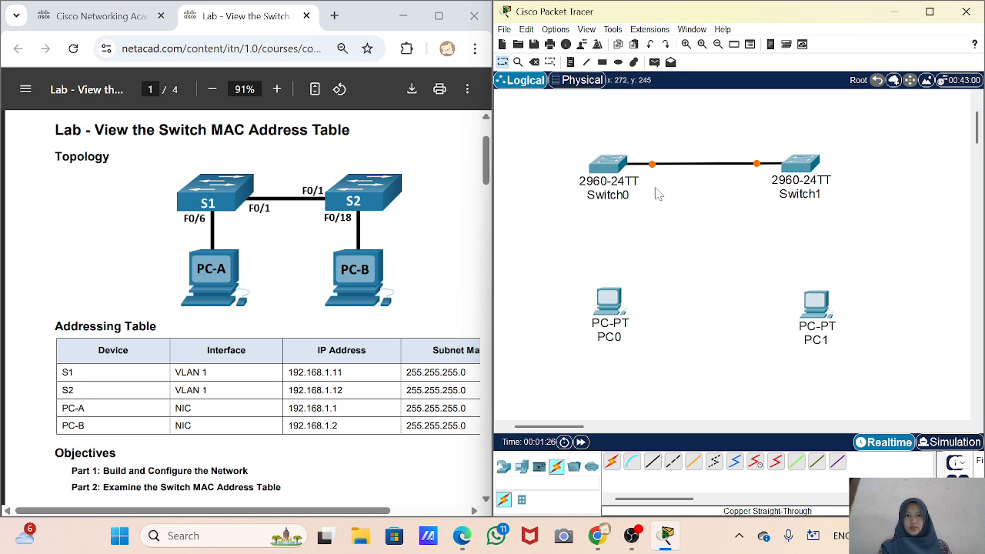
Connect Switch0's FastEthernet0/6 port to PC0's FastEthernet0 port with a copper straight-through cable.
mouse_move(650, 173)
click(652, 462)
click(611, 165)
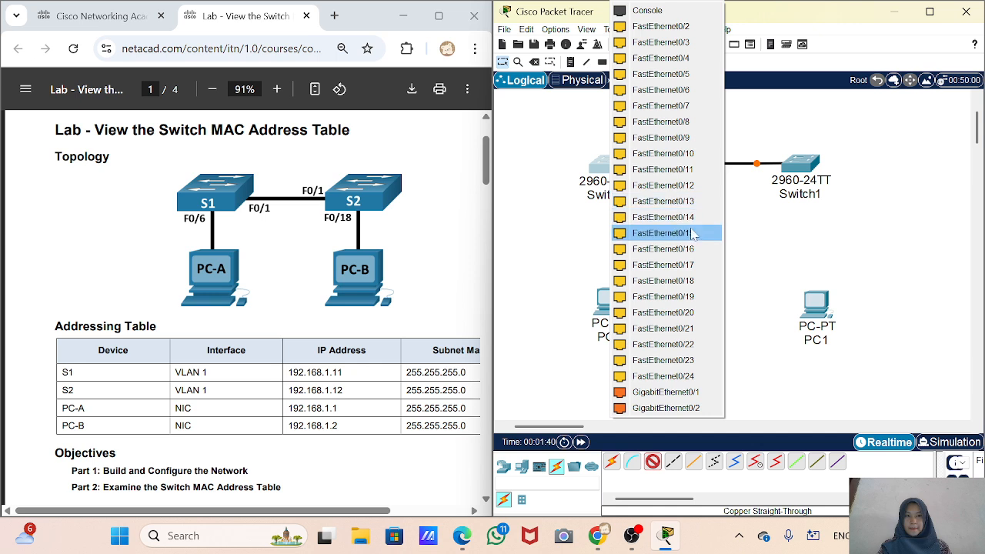
click(687, 90)
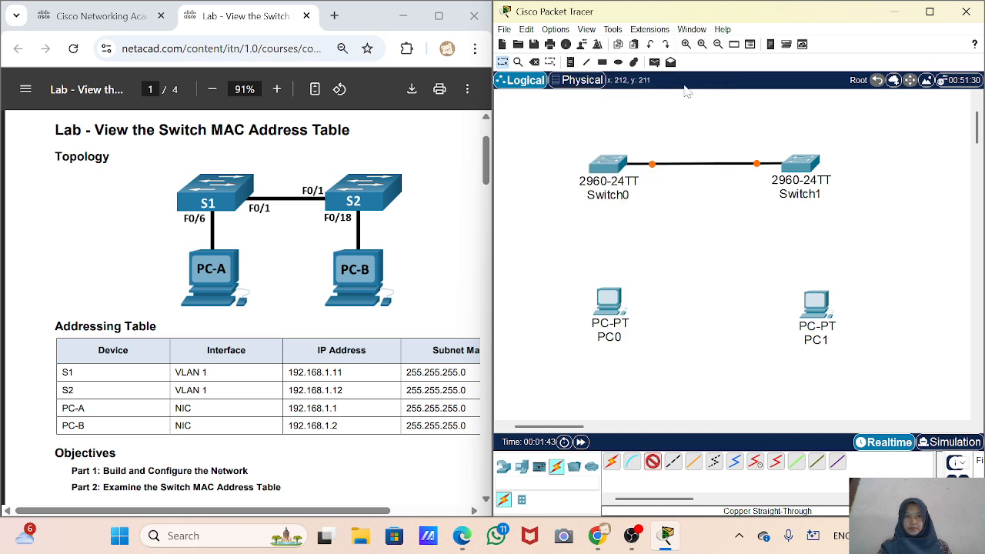
click(614, 307)
click(664, 360)
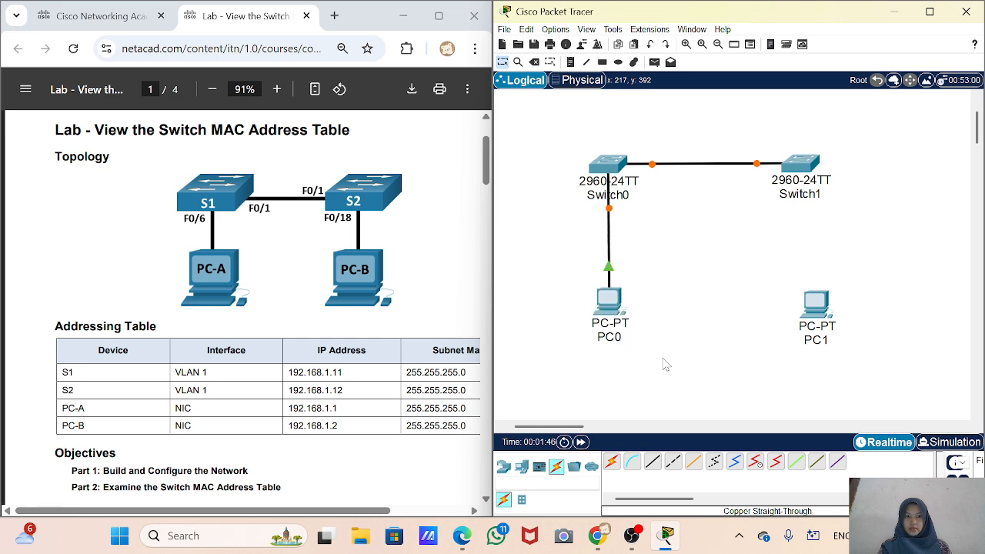
Connect Switch1's FastEthernet0/18 port to PC1's FastEthernet0 port with a copper straight-through cable.
click(653, 462)
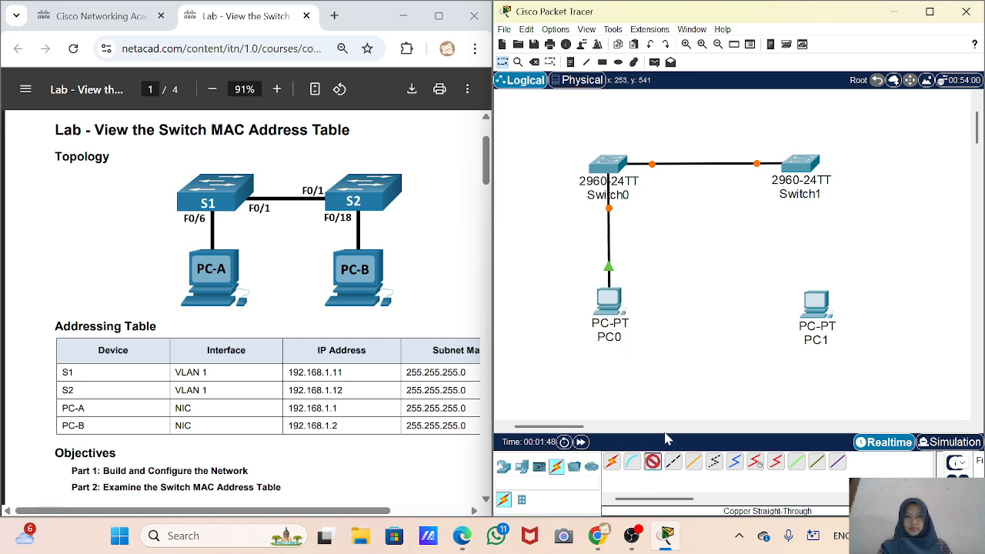
click(810, 161)
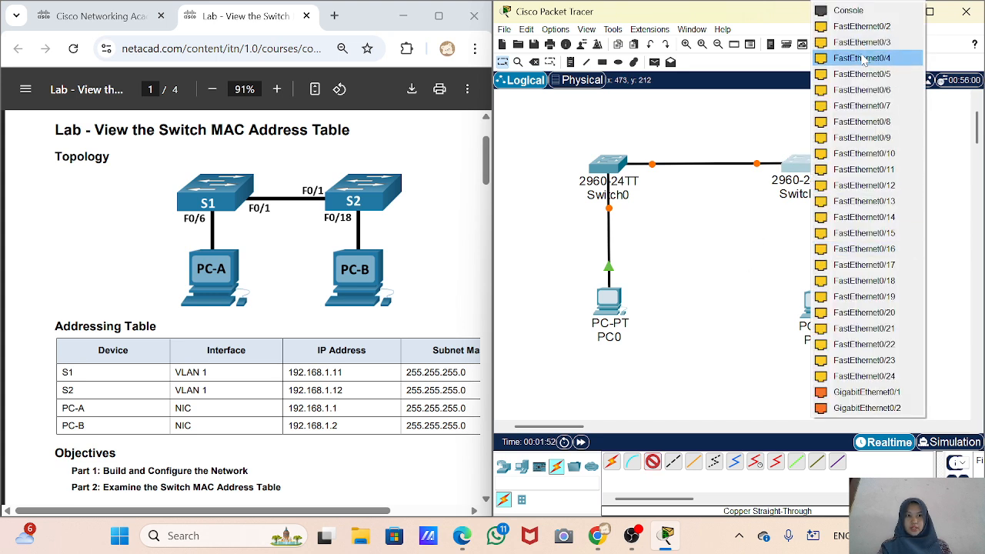
click(876, 281)
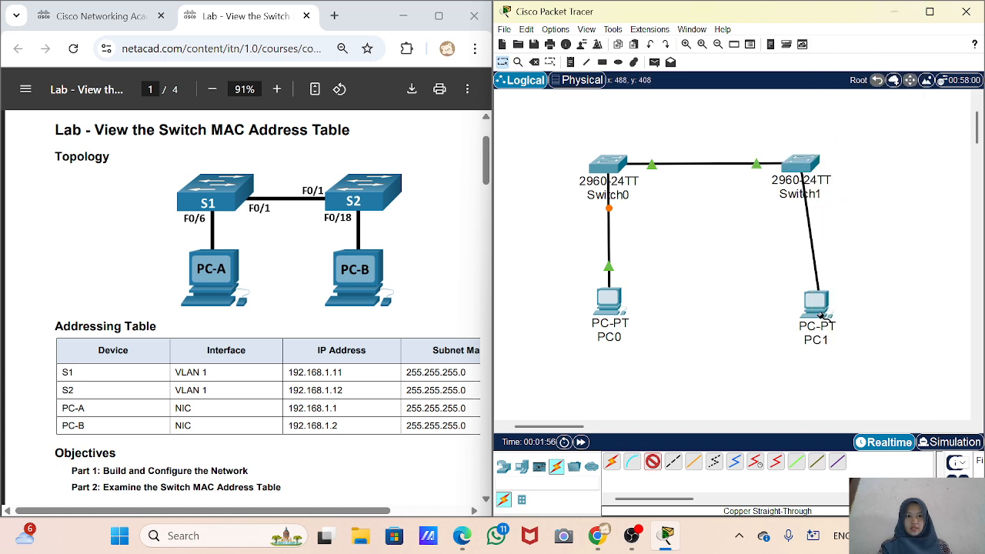
click(822, 316)
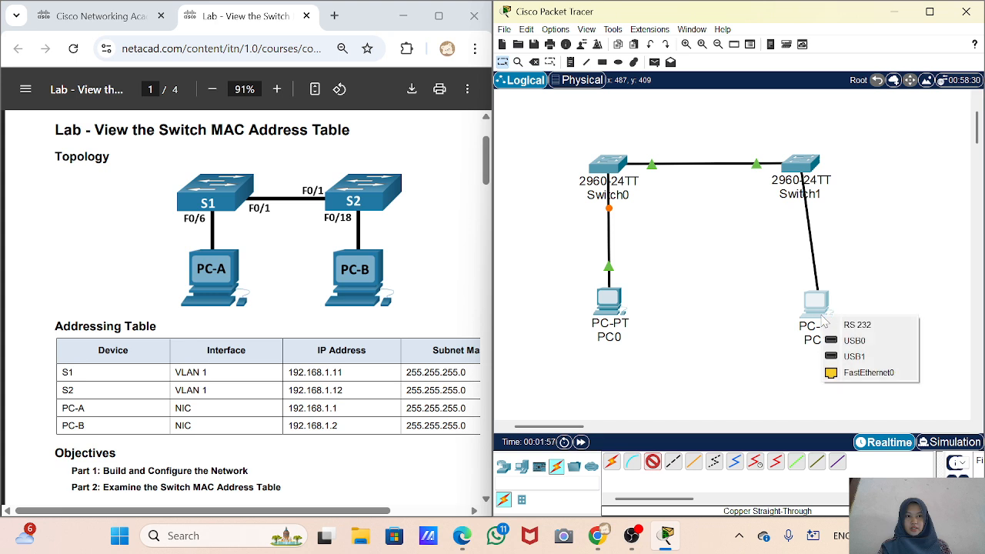
click(854, 373)
Rename PC0 as "PC A" and PC1 as "PC B" in the workspace.
click(605, 336)
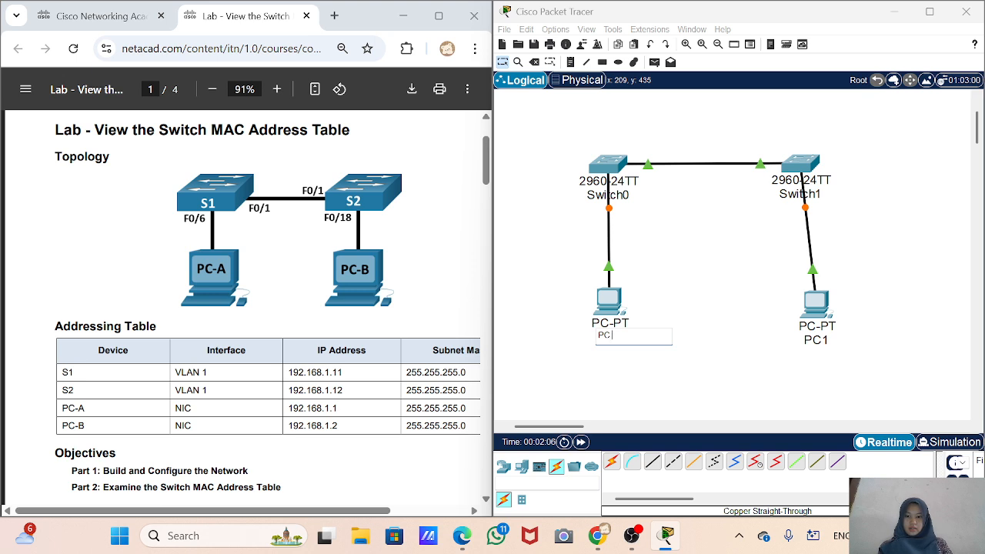
key(Return)
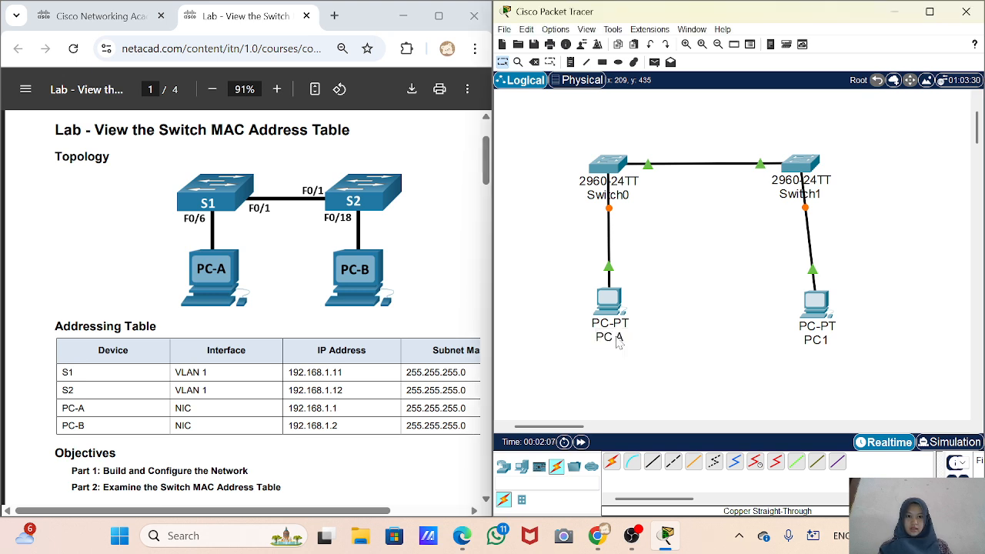
click(823, 344)
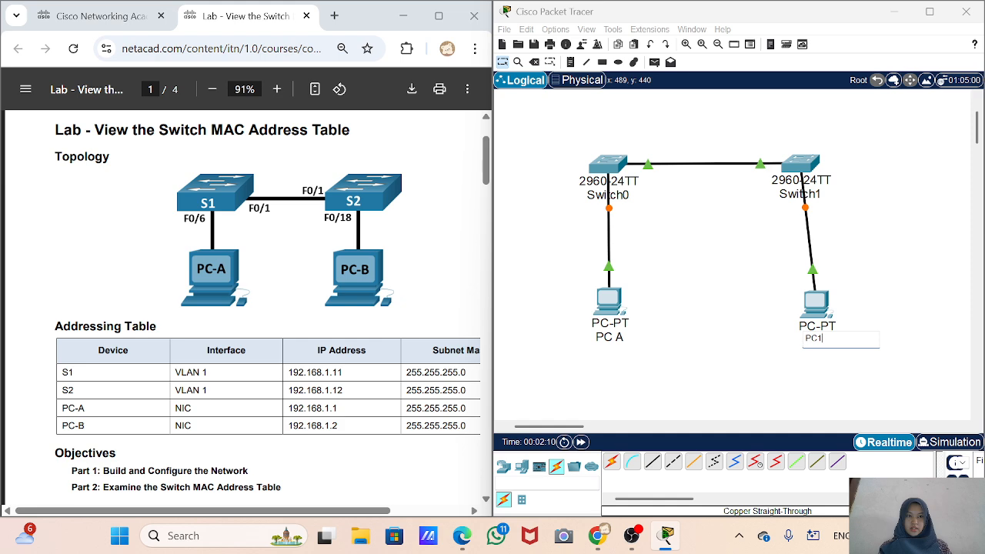
key(BackSpace)
text(B)
key(Return)
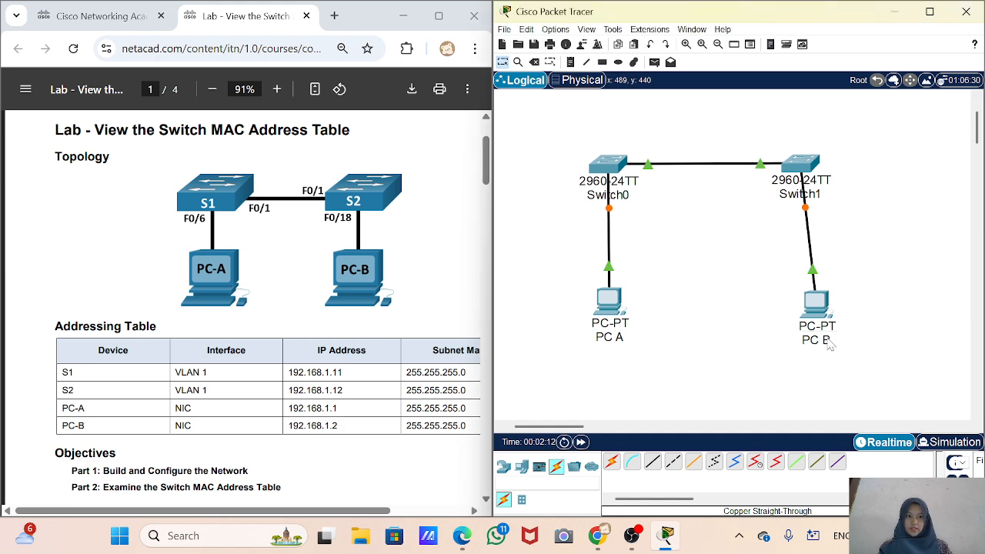
Rename Switch0 as "Switch 1" and Switch1 as "Switch 2", and align PC B directly beneath Switch 2.
click(615, 195)
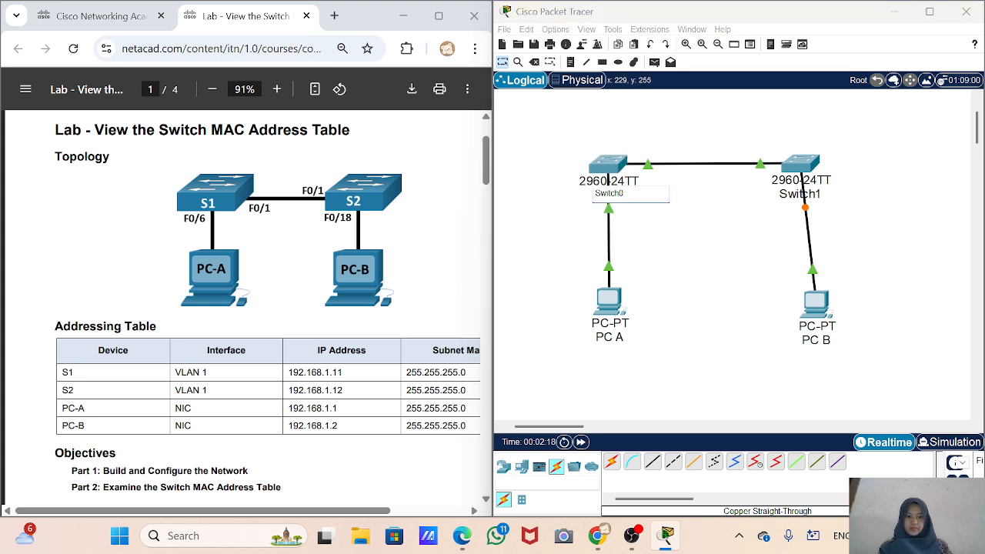
text(1)
key(Return)
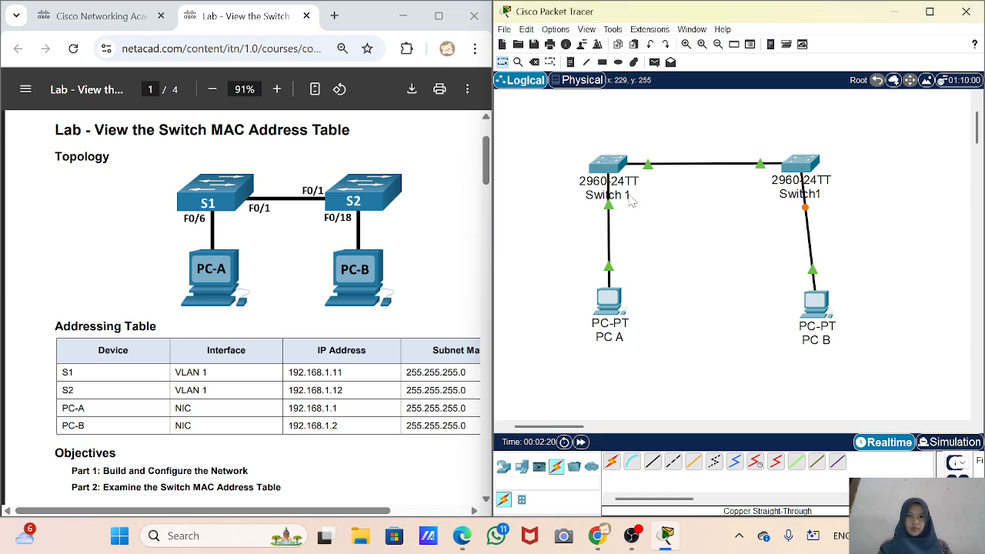
click(800, 194)
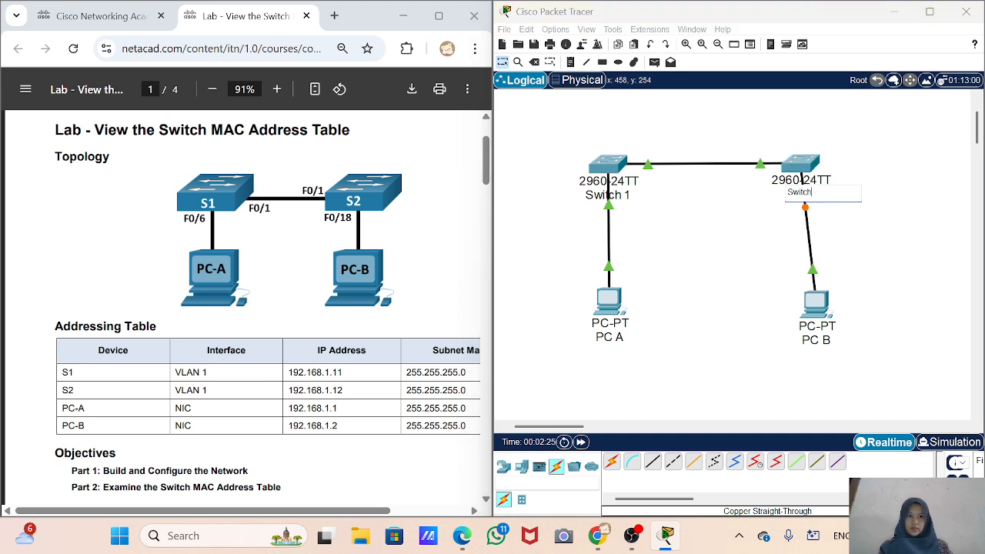
text(2)
key(Return)
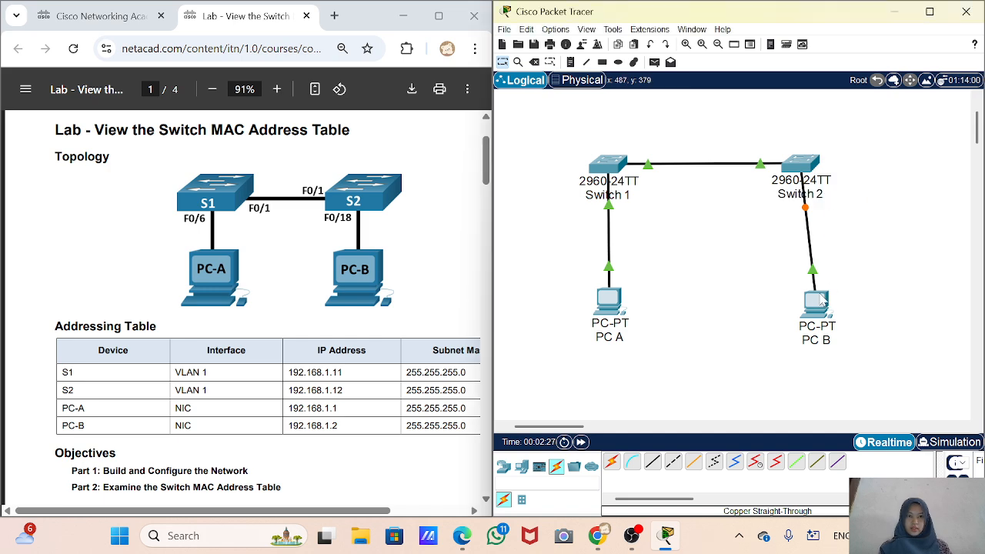
mouse_move(816, 307)
mouse_down()
mouse_move(787, 311)
mouse_move(805, 305)
mouse_up()
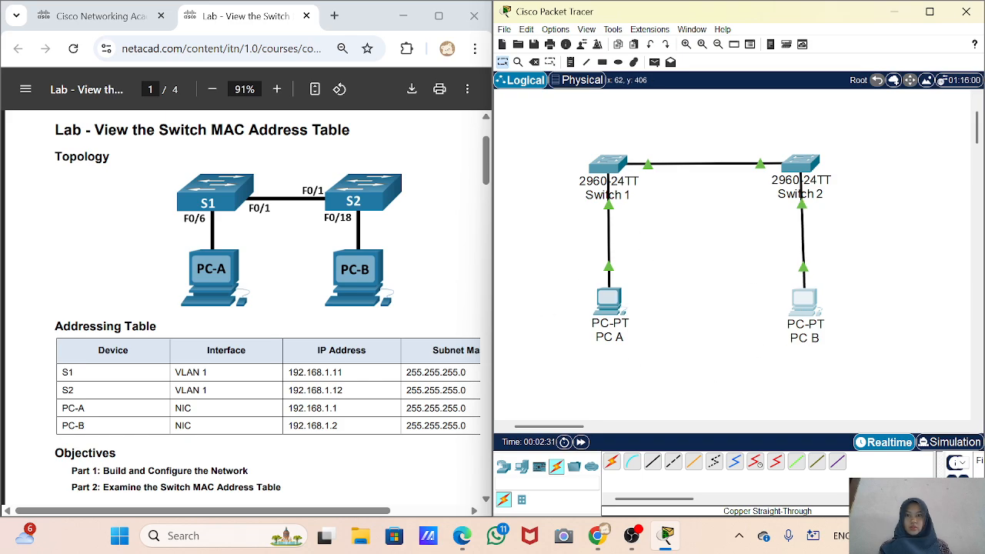
Run a console cable from Switch 1's Console port to PC A's RS 232 port.
scroll(242, 308, down, 10)
scroll(242, 308, down, 1)
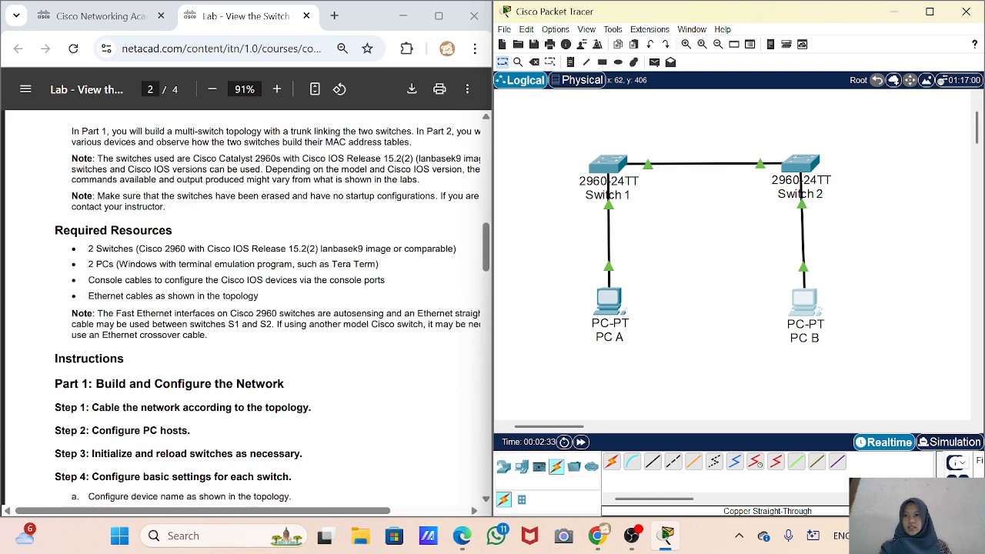
click(653, 463)
click(636, 464)
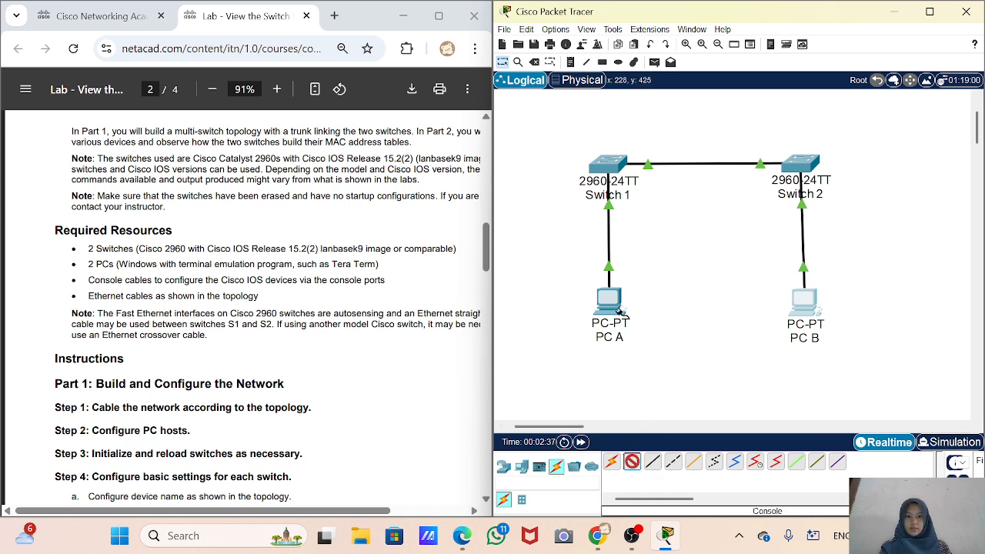
click(620, 163)
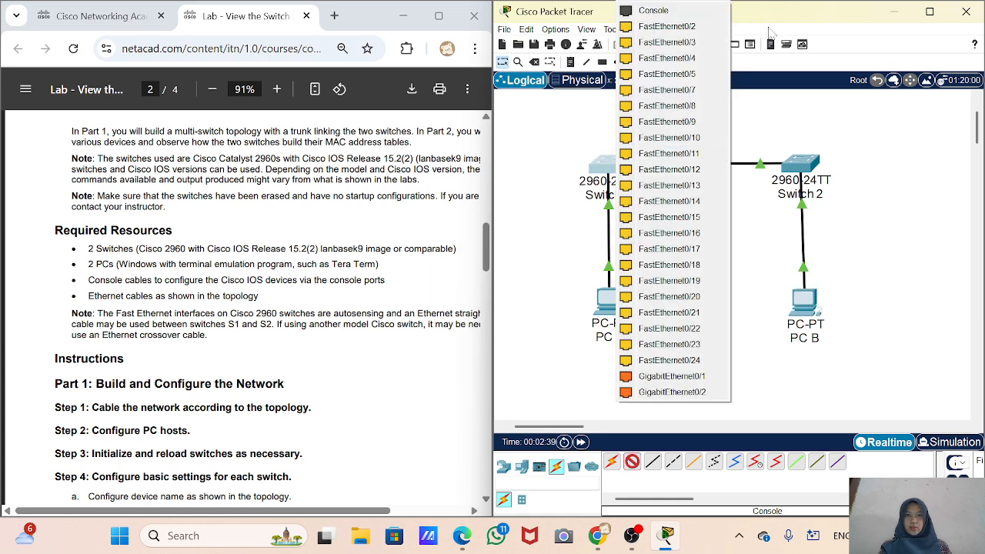
click(653, 11)
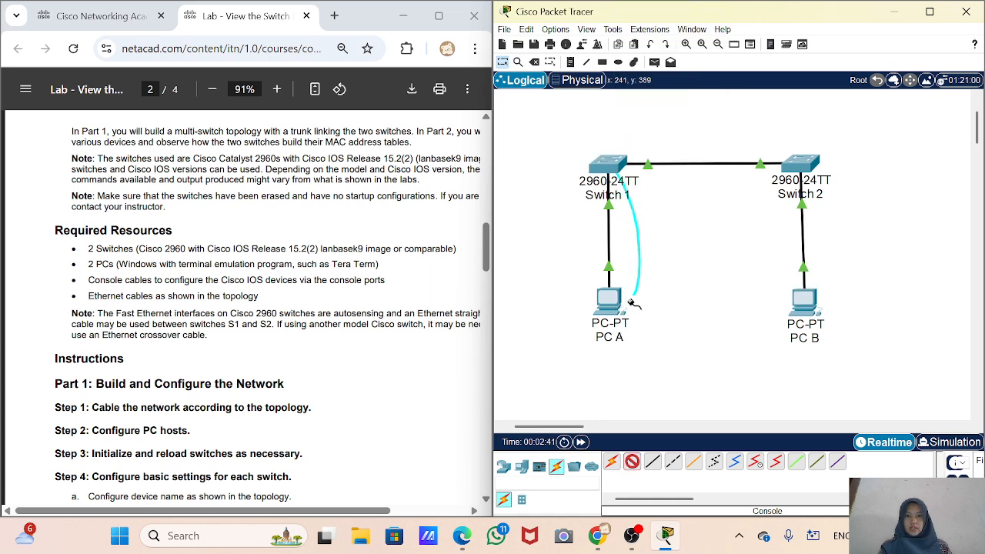
click(610, 302)
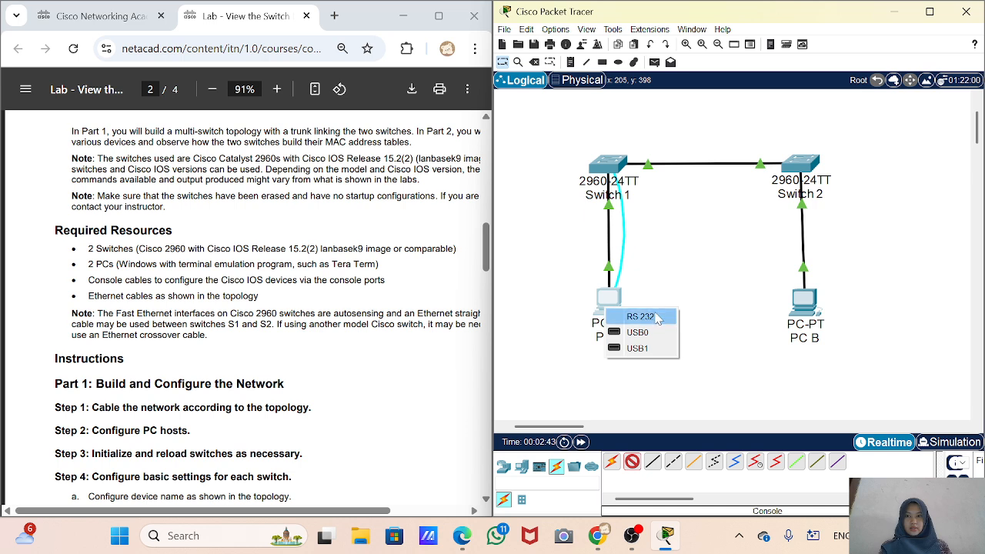
click(641, 317)
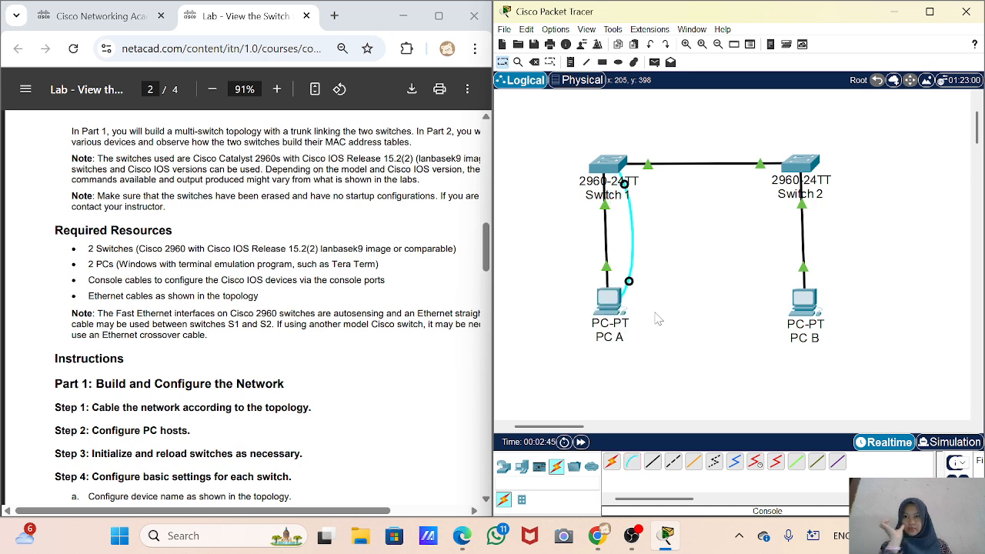
Run a console cable from Switch 2's Console port to PC B's RS 232 port.
click(629, 459)
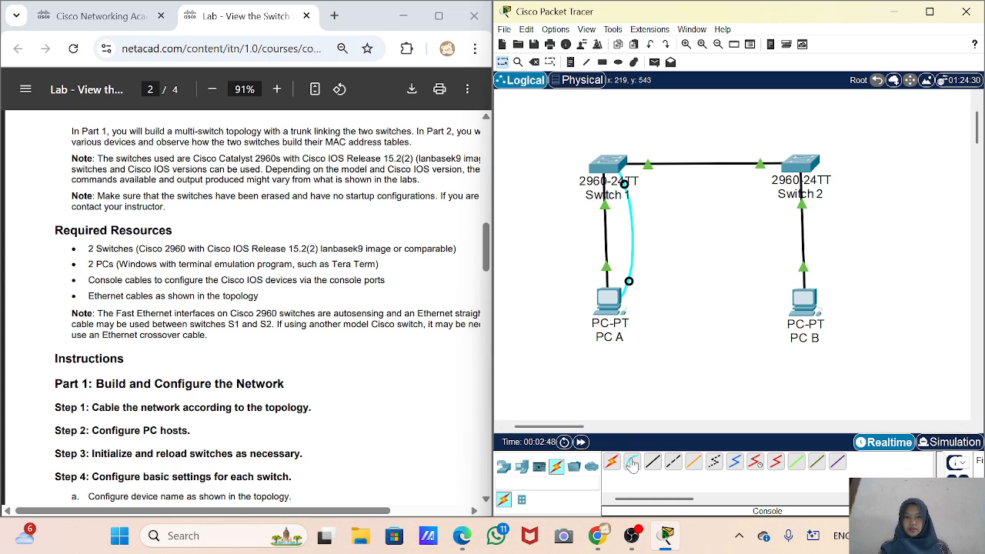
click(814, 164)
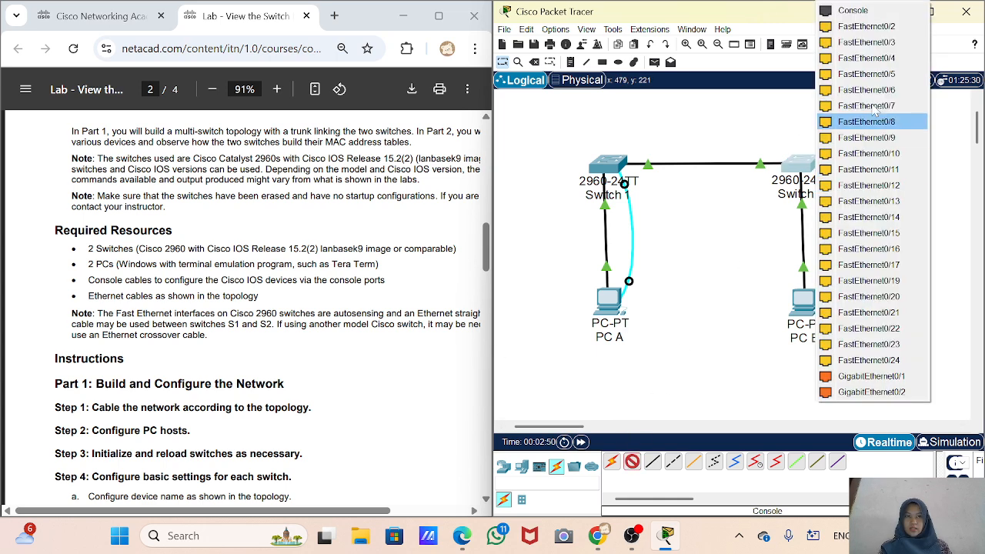
click(899, 12)
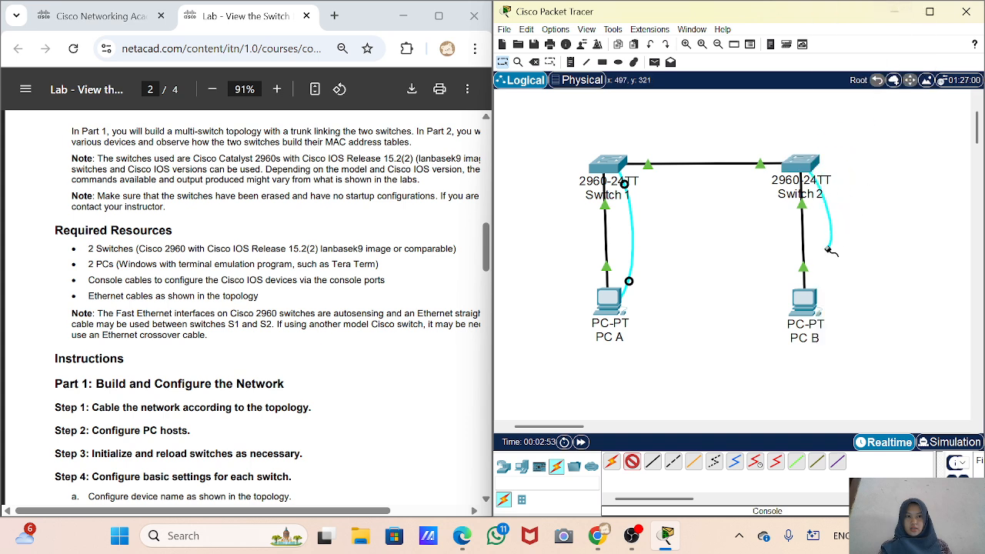
click(814, 308)
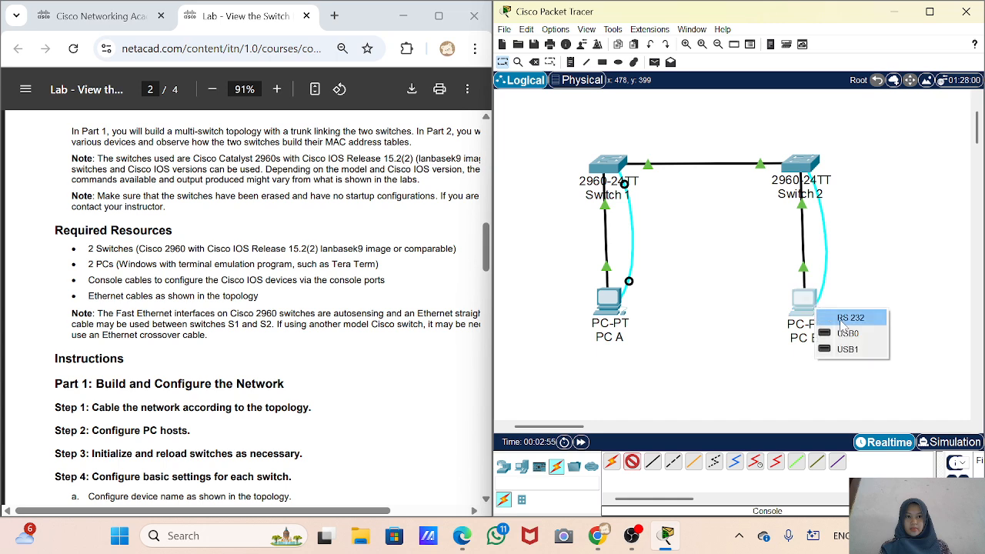
click(847, 317)
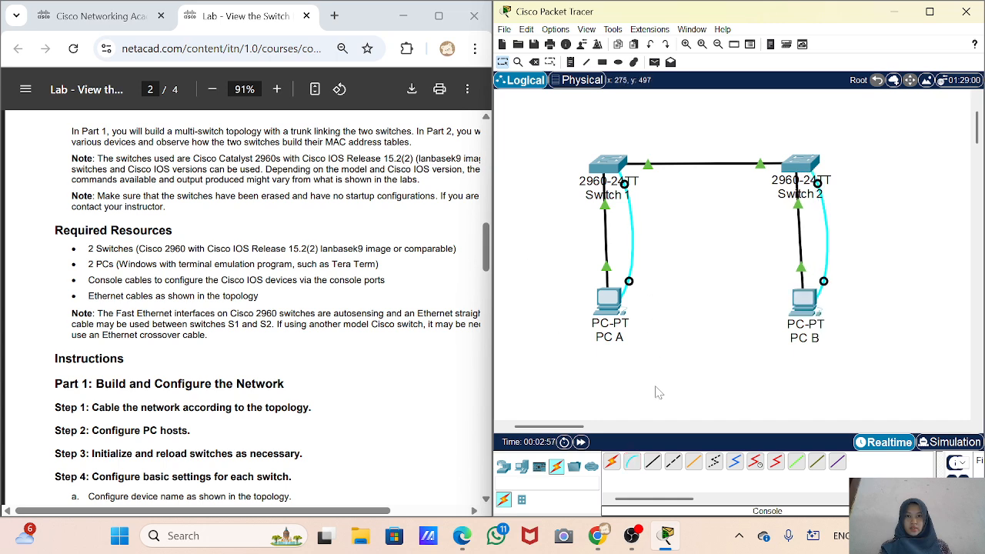
Review the lab's Part 1 instructions on cabling the network and configuring the PC hosts.
scroll(246, 308, down, 5)
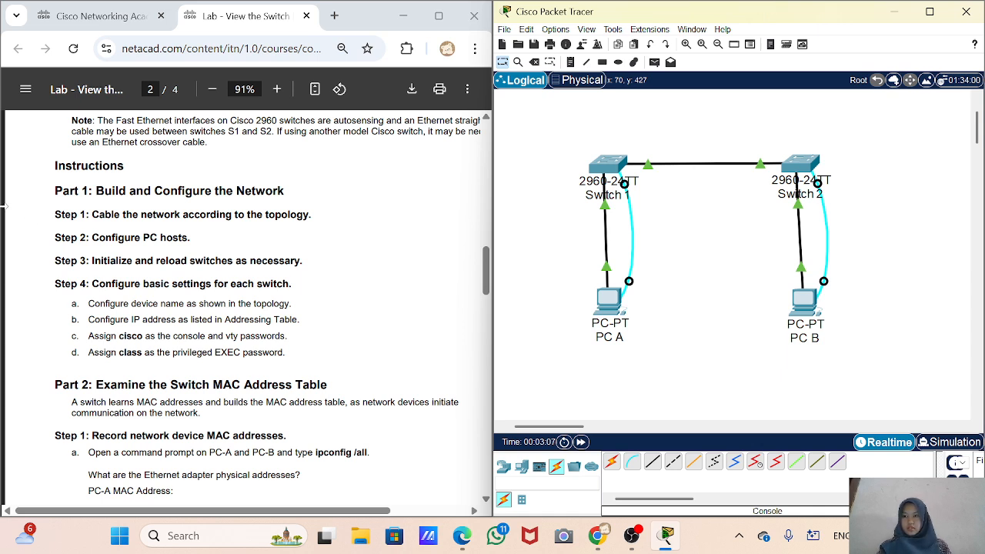
drag(90, 191, 284, 191)
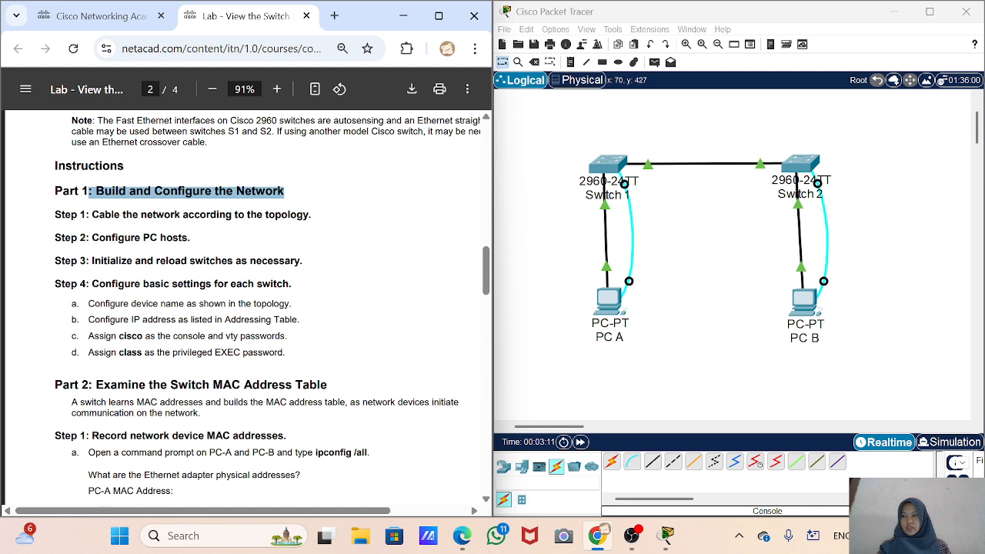
drag(90, 215, 310, 216)
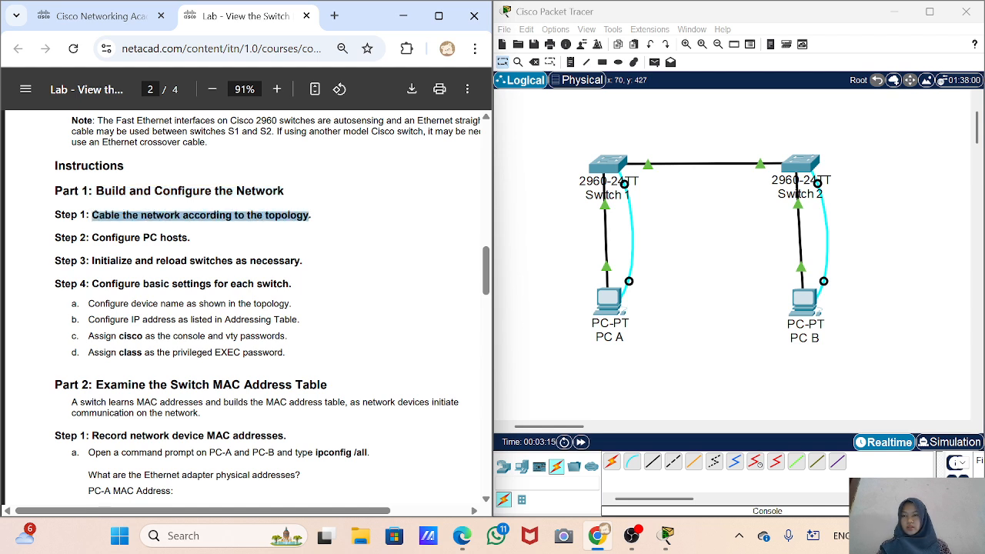
scroll(267, 308, up, 3)
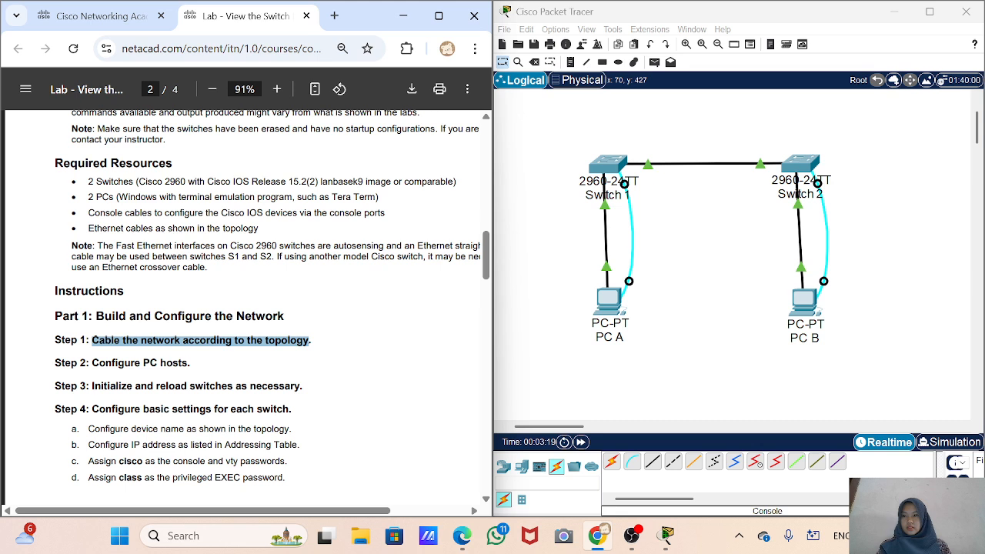
click(336, 353)
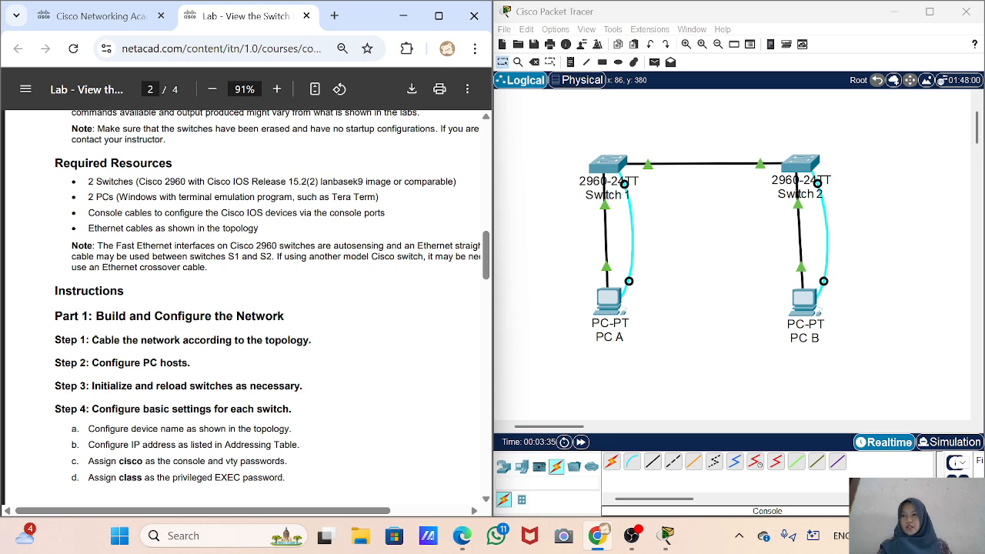
drag(91, 340, 311, 340)
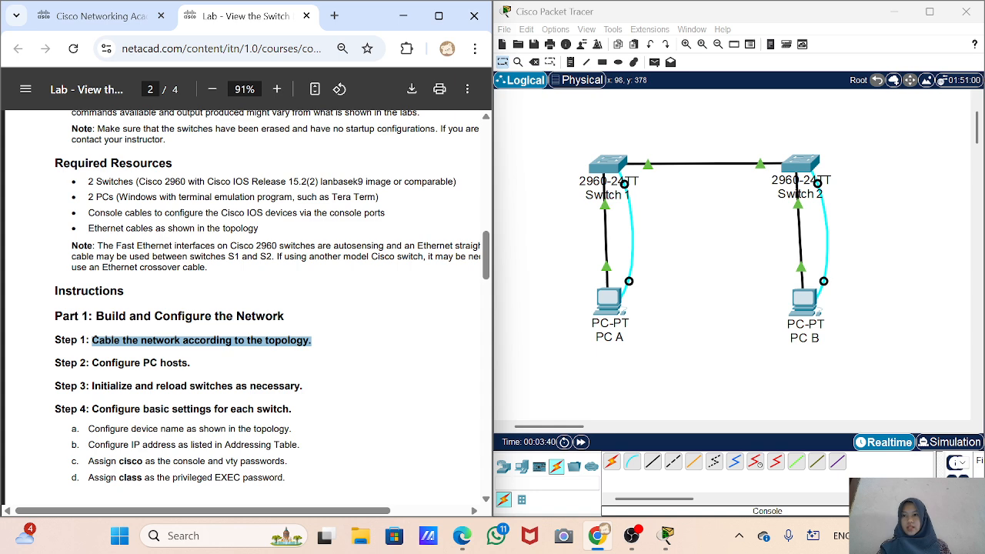
drag(191, 363, 54, 363)
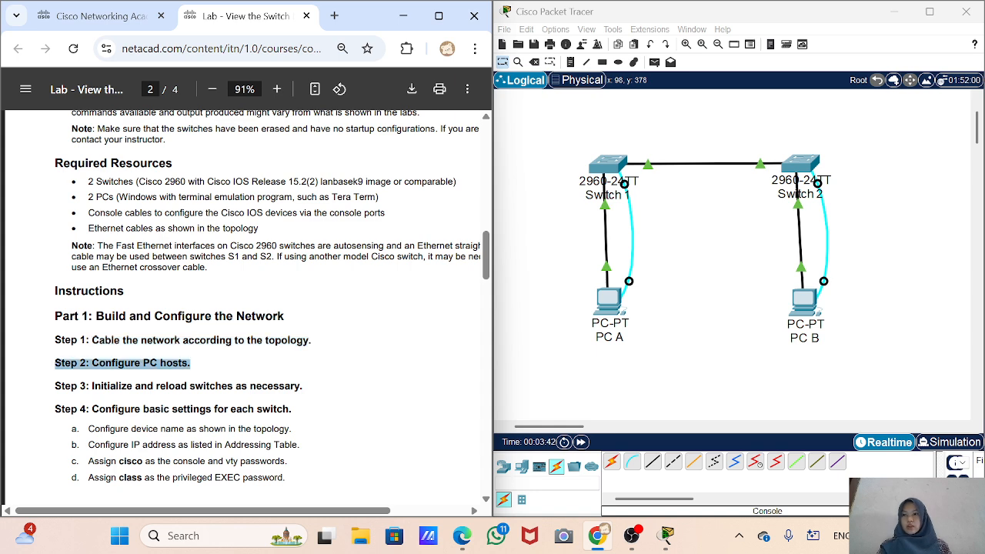
click(54, 363)
Give PC A the static IPv4 address 192.168.1.1 with subnet mask 255.255.255.0, following the lab's Addressing Table.
scroll(230, 308, up, 4)
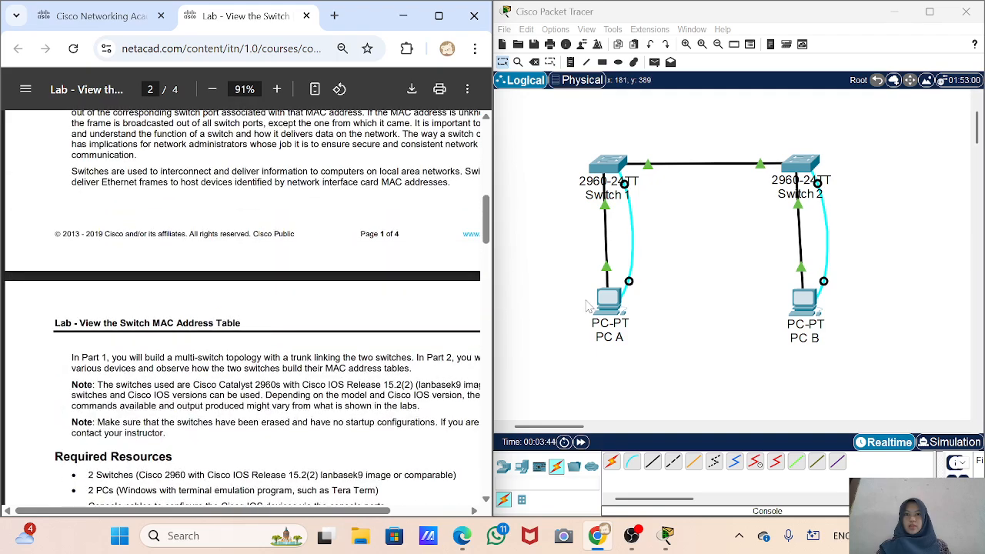
click(608, 300)
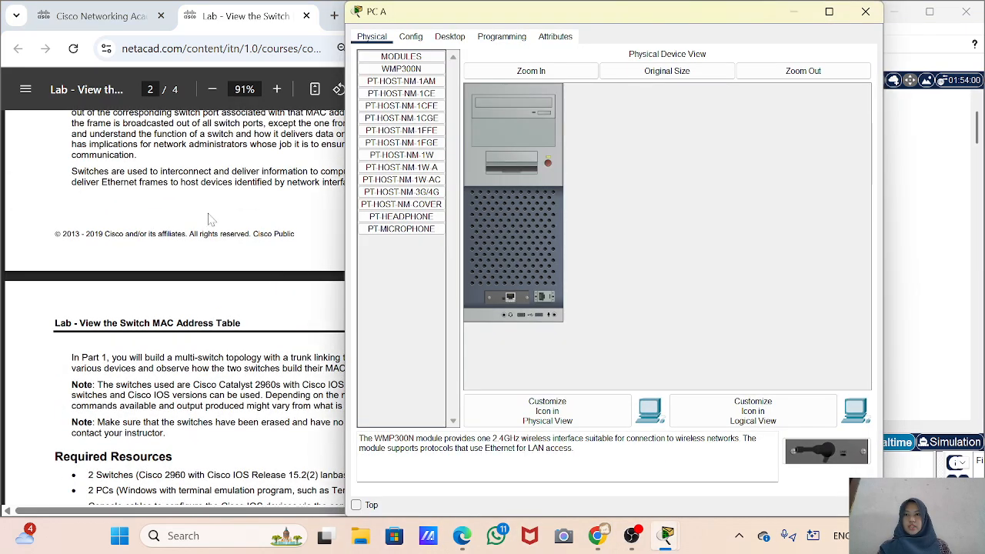
scroll(207, 219, up, 6)
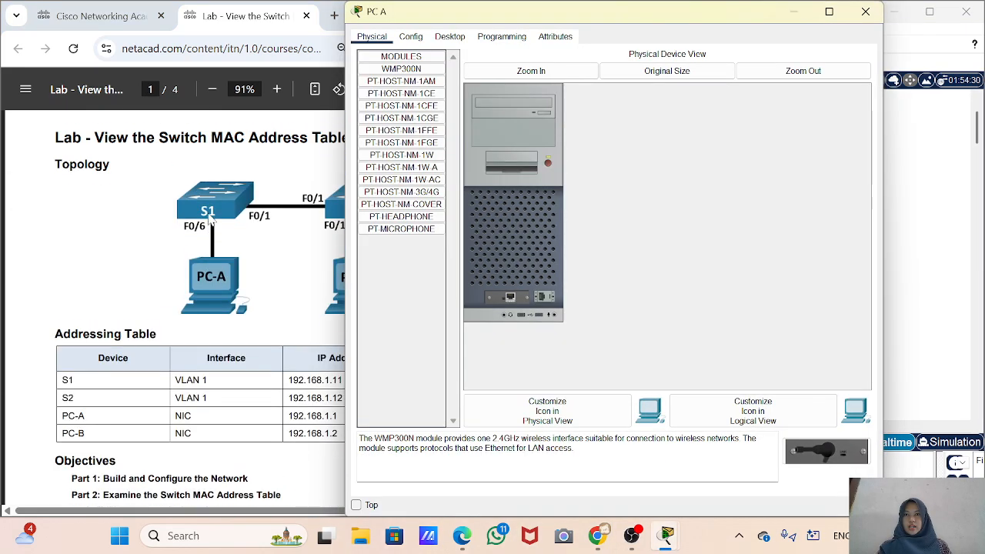
click(408, 36)
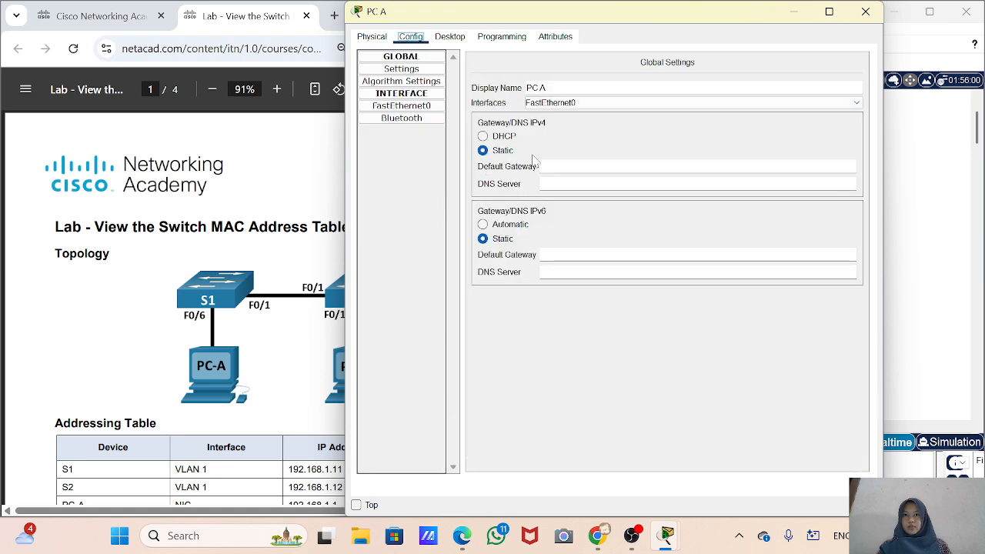
click(450, 36)
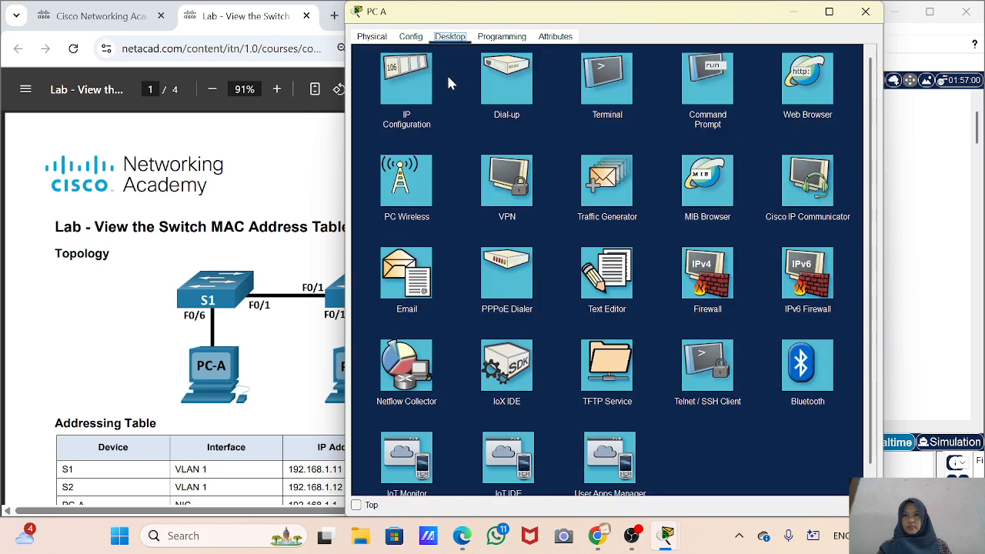
click(415, 81)
scroll(291, 319, down, 3)
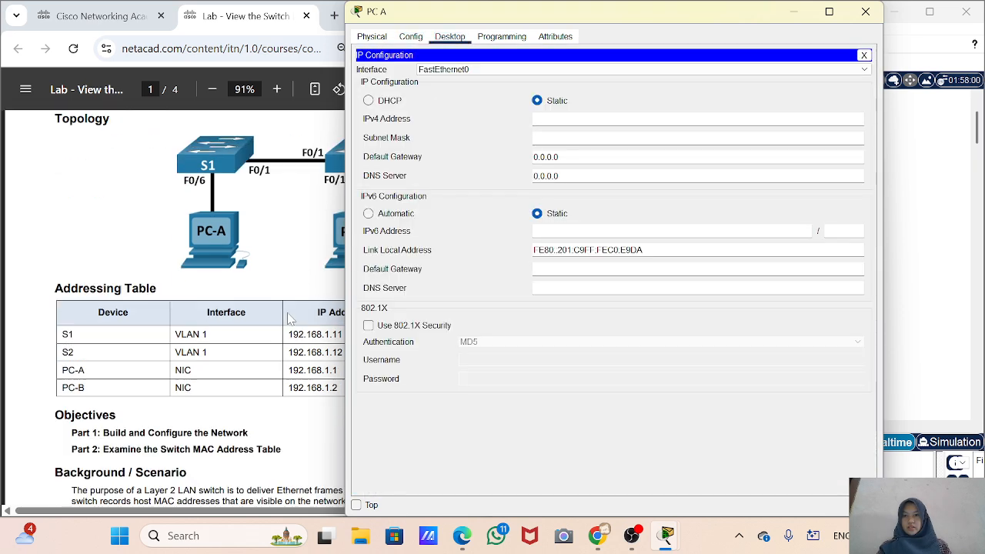
scroll(289, 318, down, 1)
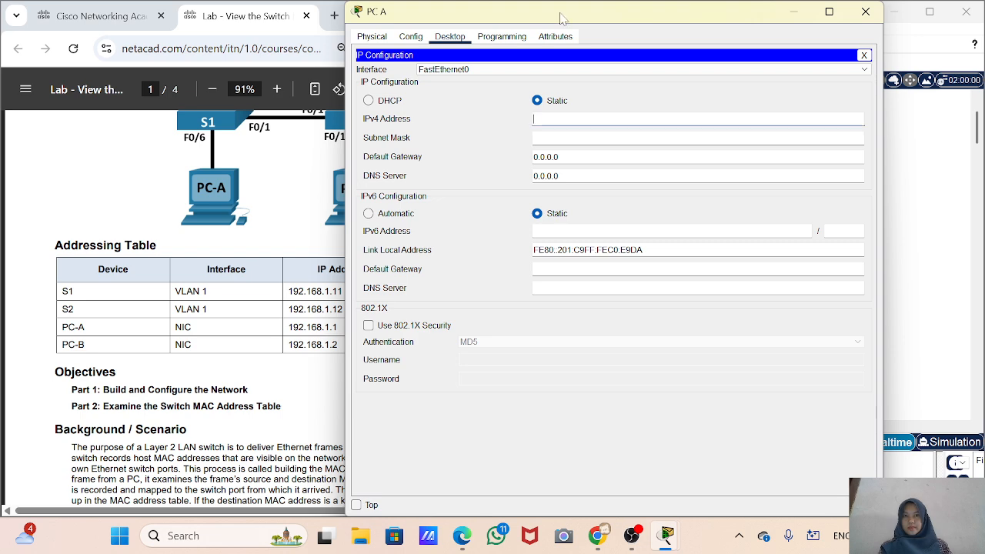
drag(560, 13, 660, 42)
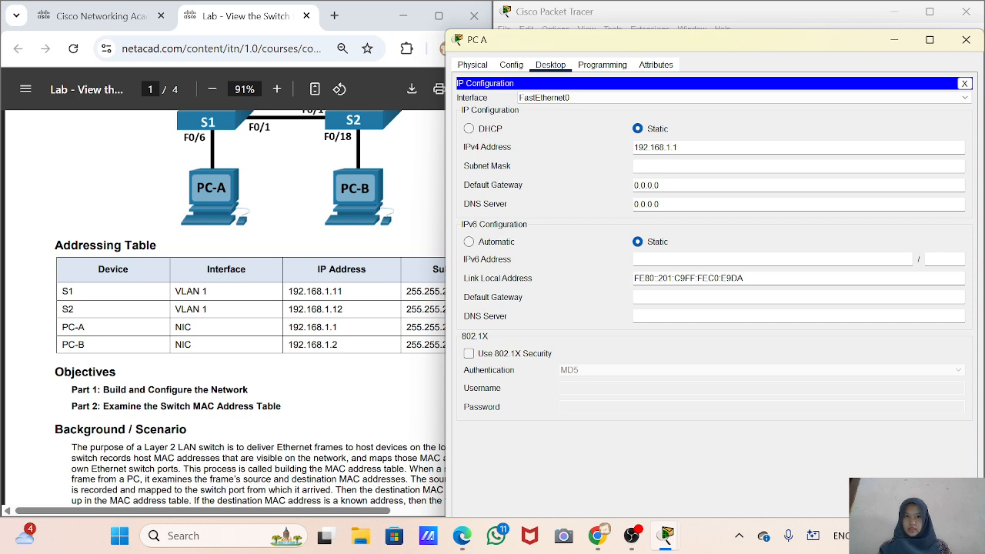
click(793, 164)
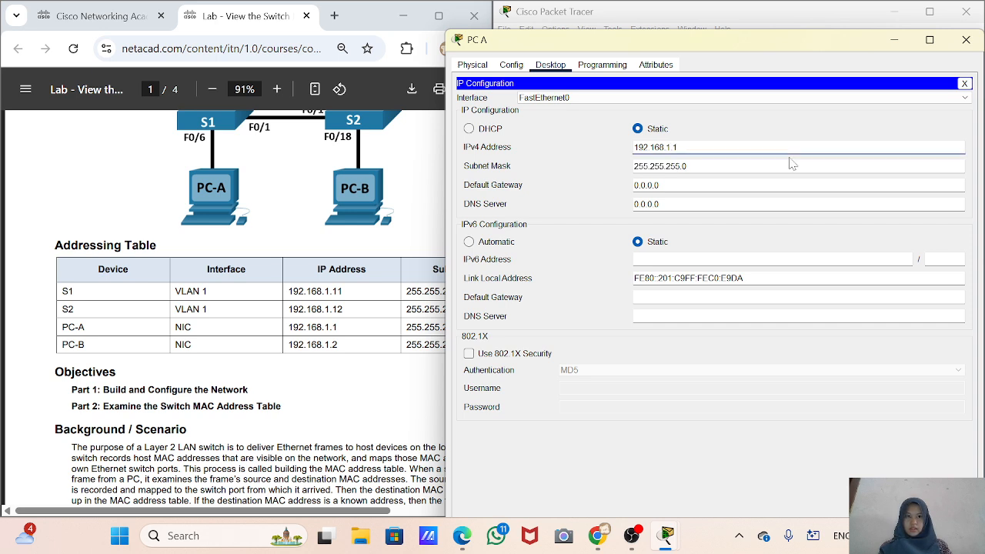
click(977, 43)
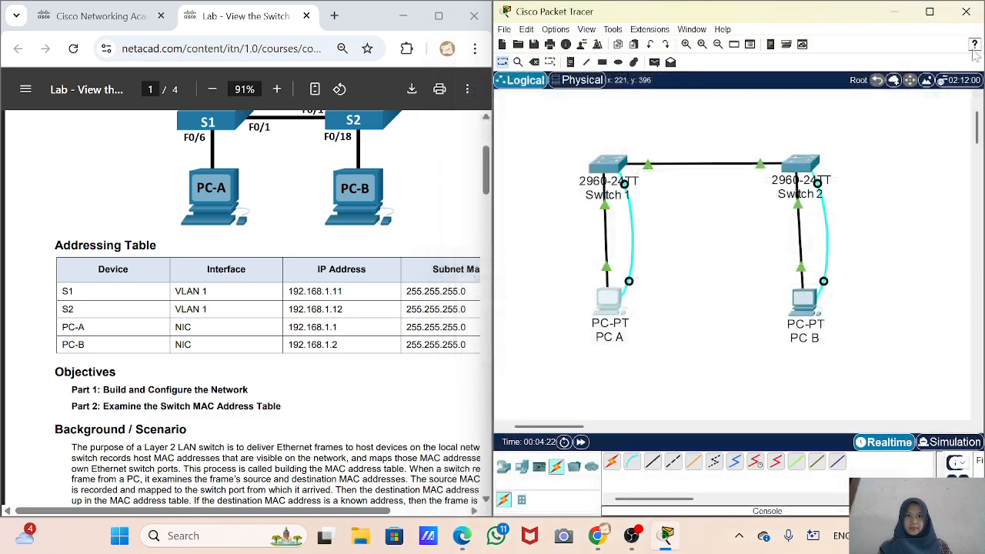
Give PC B the static IPv4 address 192.168.1.2 with subnet mask 255.255.255.0, following the lab's Addressing Table.
click(808, 307)
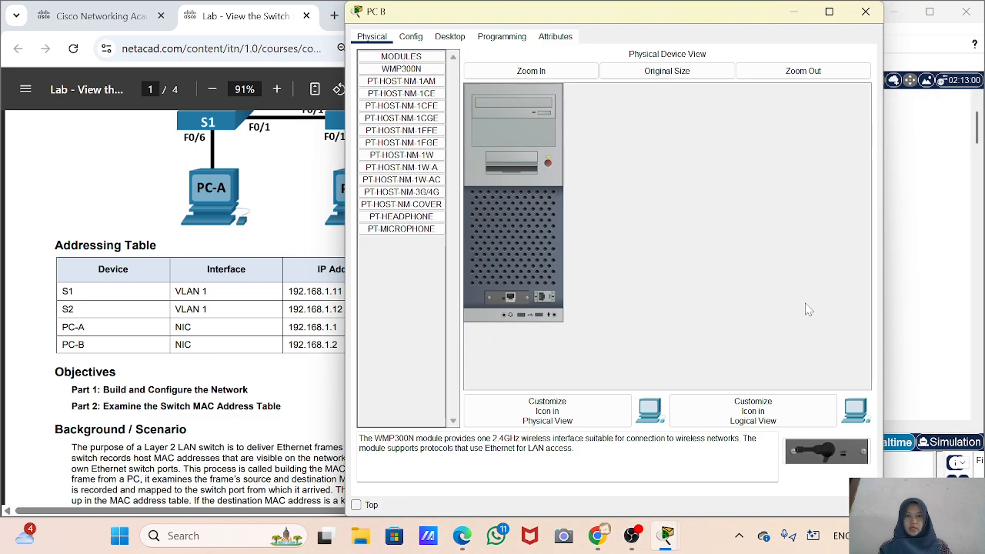
click(452, 42)
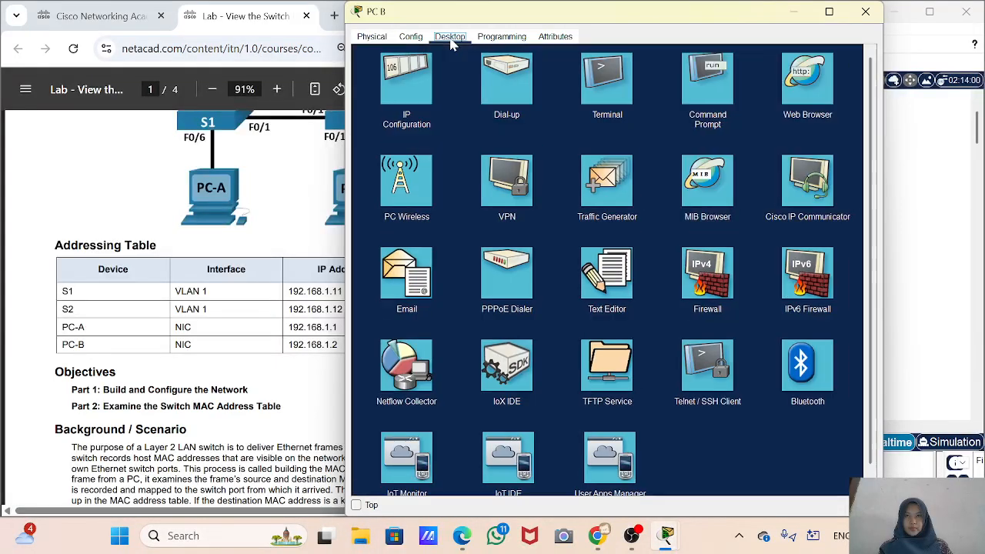
click(406, 81)
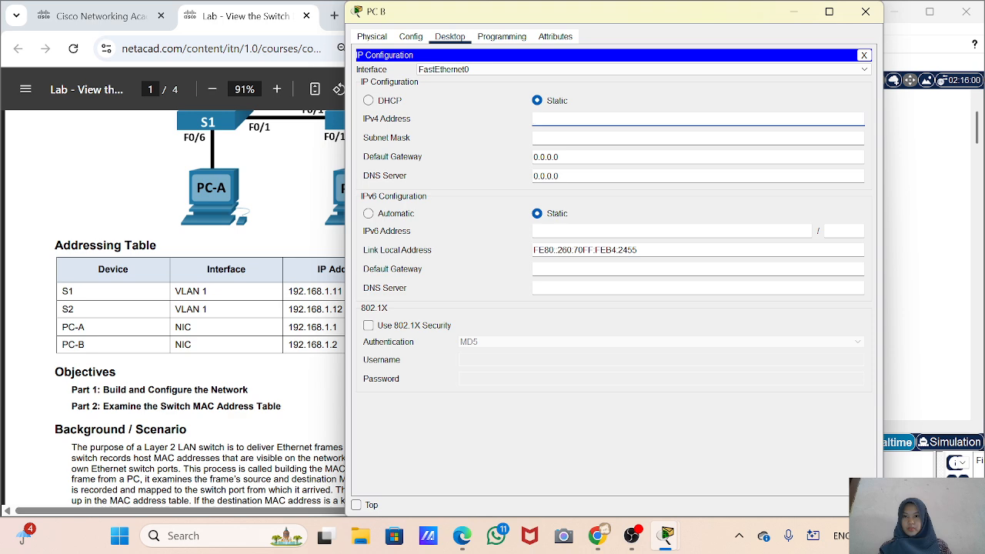
drag(329, 345, 288, 345)
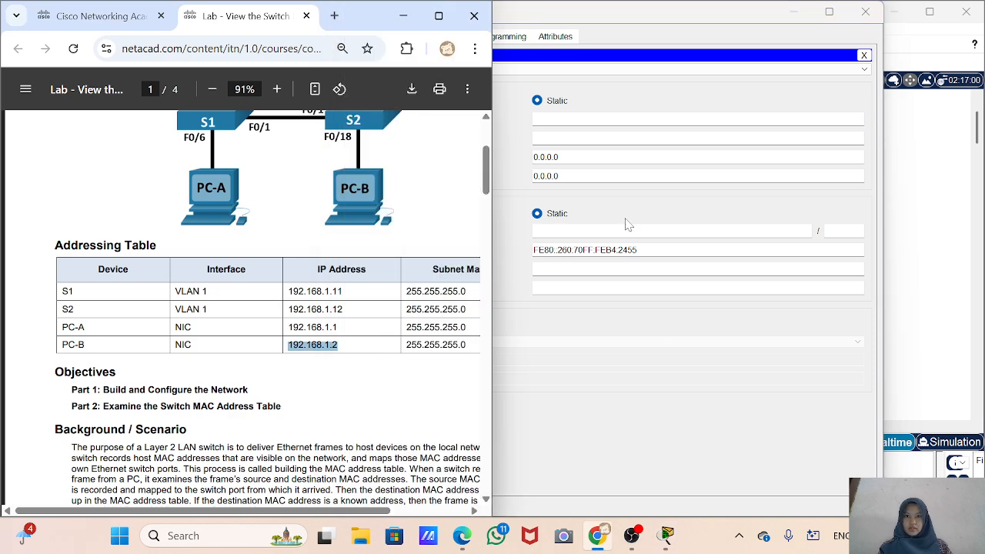
click(623, 53)
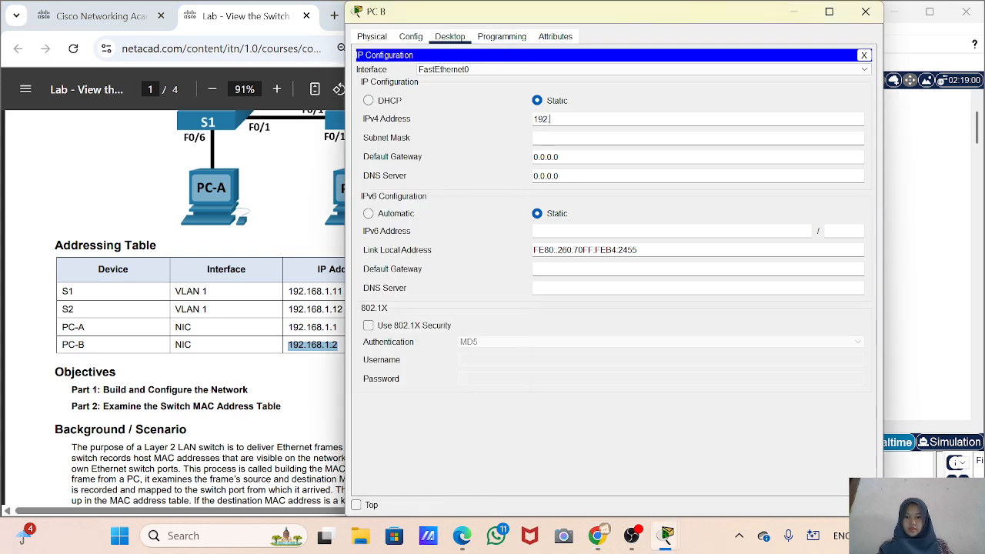
text(192.168.)
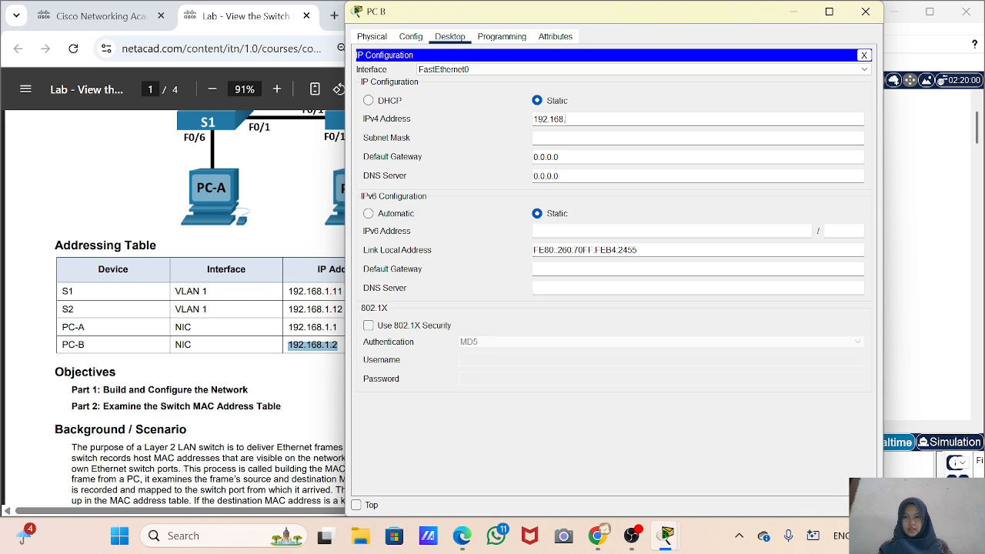
text(1.2)
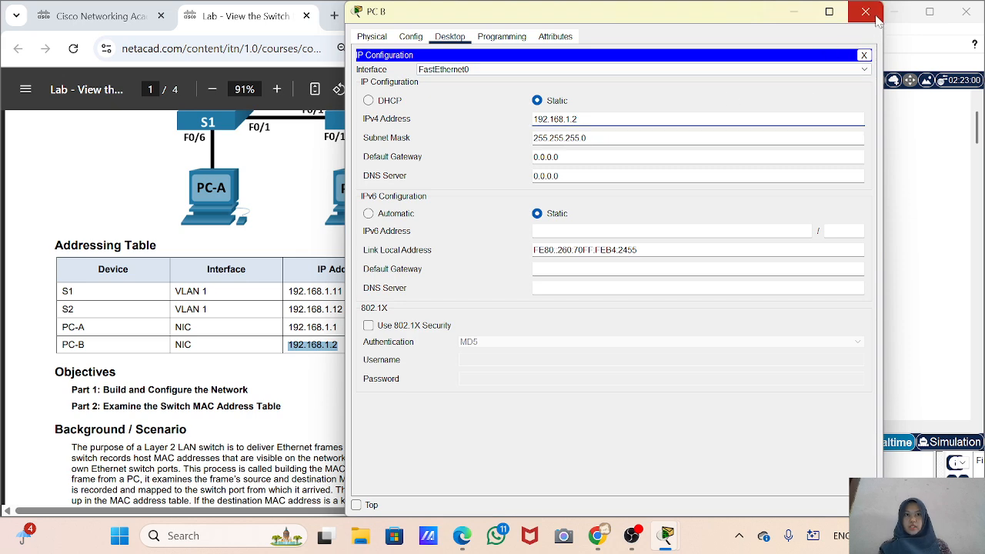
click(865, 11)
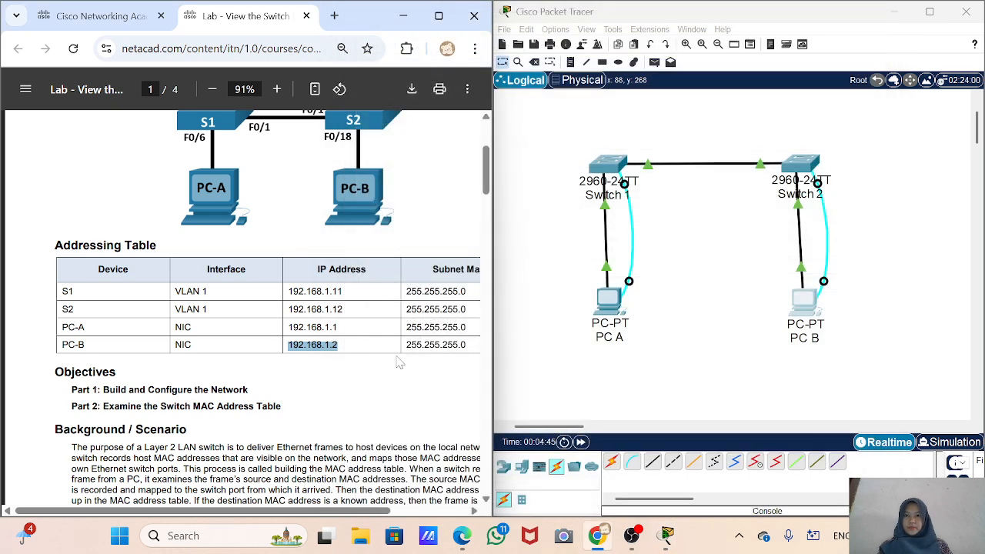
Read Part 1's Steps 3 and 4 in the lab document, covering switch initialization and basic switch settings.
scroll(399, 363, right, 2)
scroll(399, 362, left, 3)
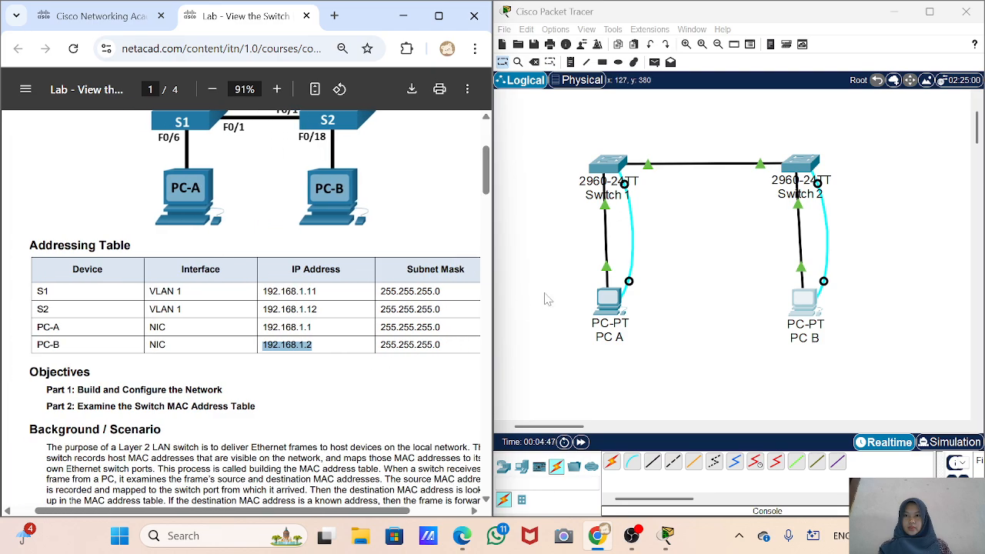
scroll(243, 377, down, 15)
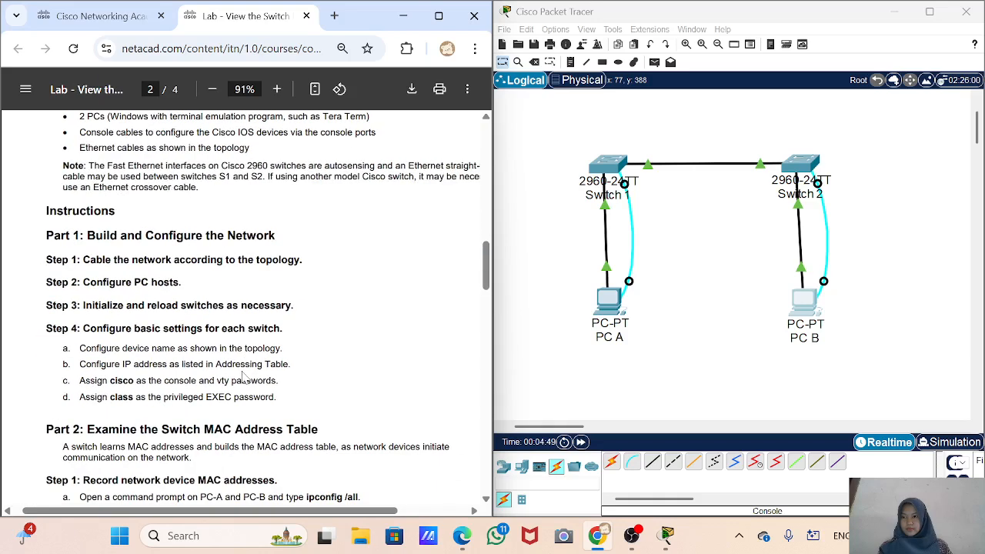
drag(70, 307, 295, 307)
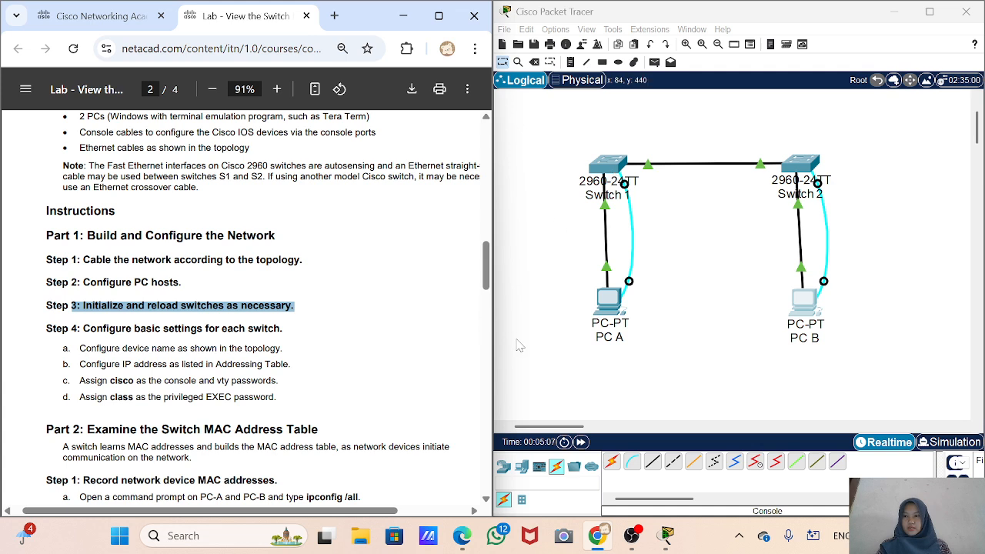
click(316, 316)
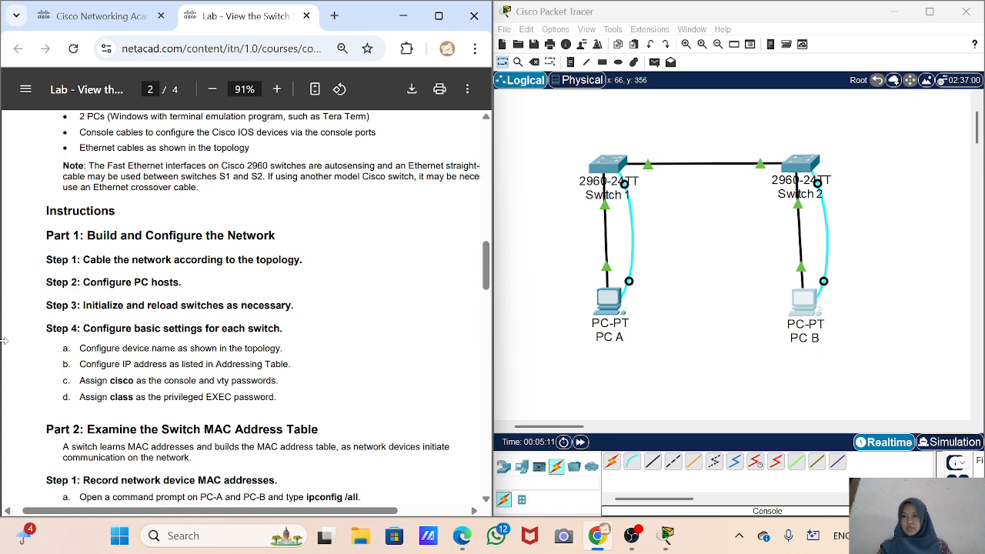
drag(46, 329, 284, 330)
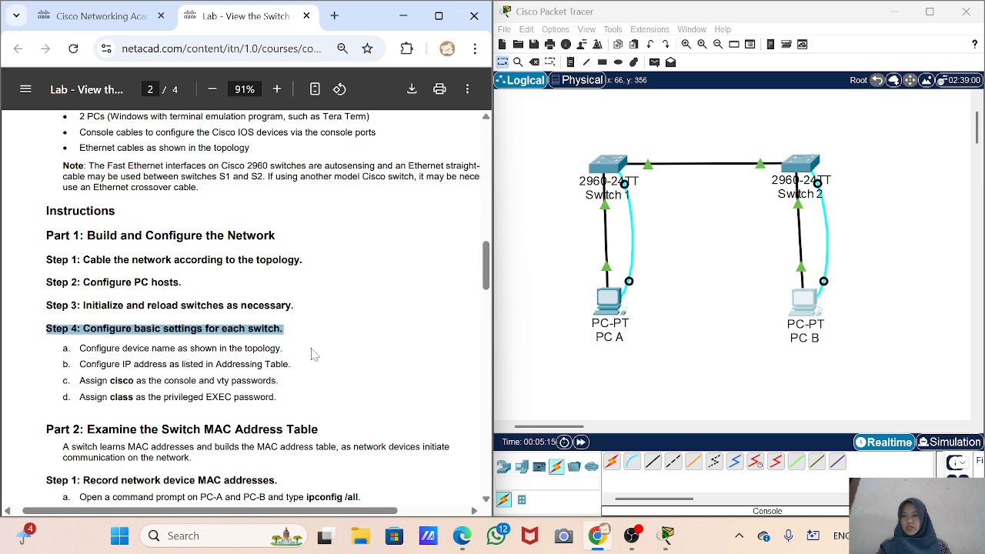
Open a console terminal session from PC A to Switch 1 using 9600 bits per second, 8 data bits, no parity and 1 stop bit.
click(311, 354)
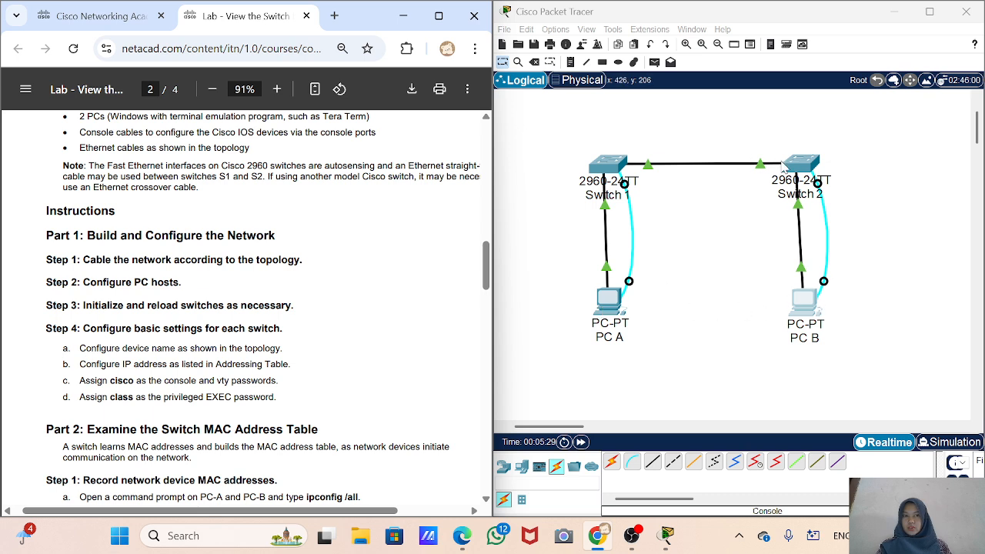
click(609, 299)
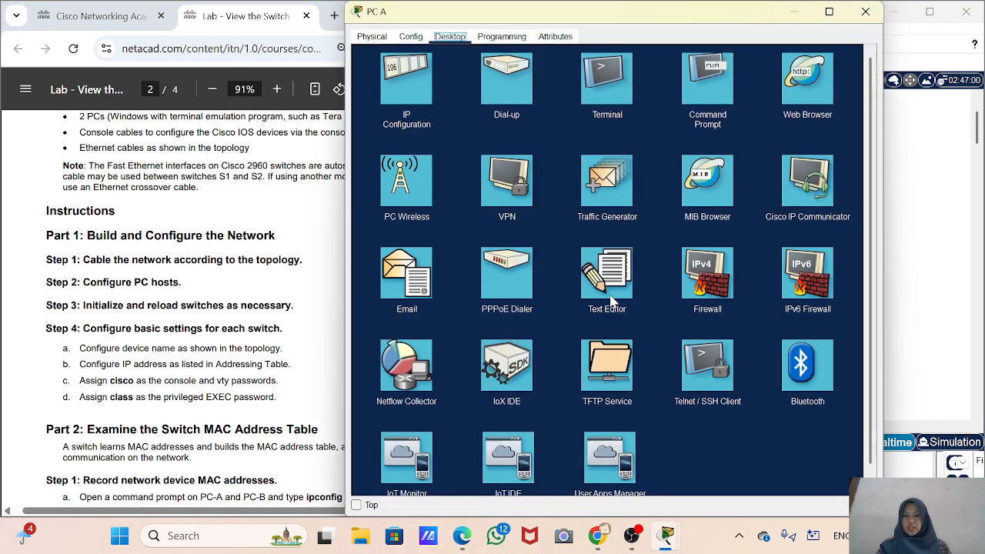
click(613, 302)
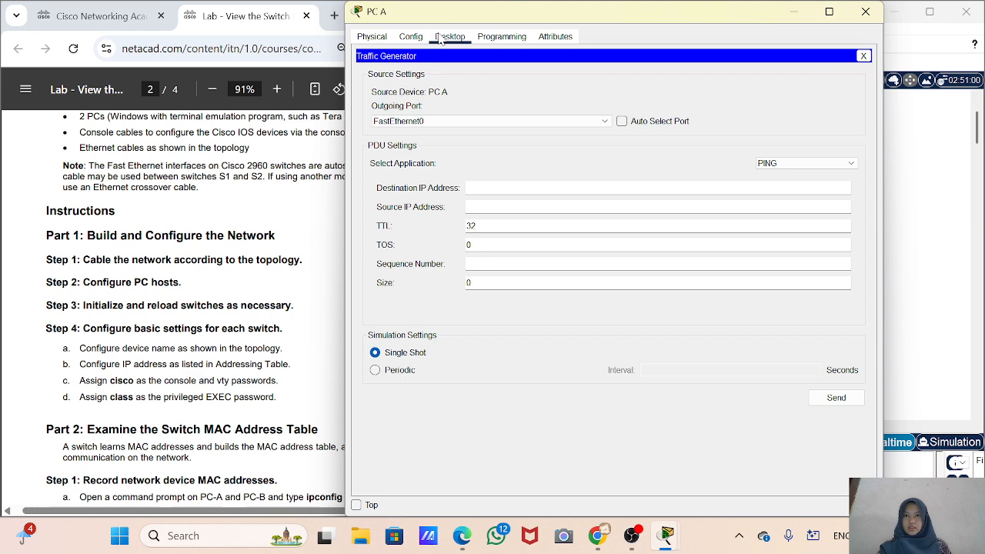
click(865, 56)
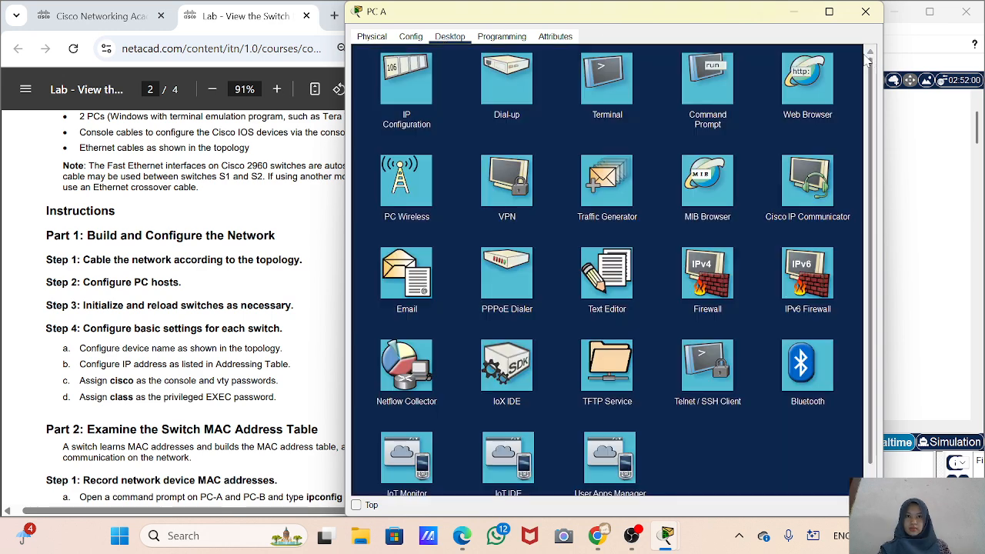
click(601, 75)
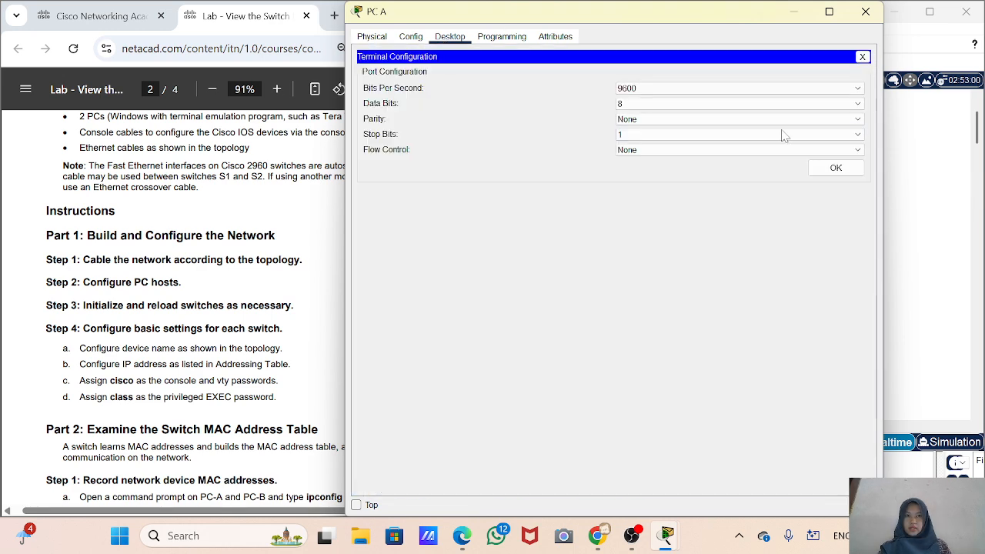
click(842, 168)
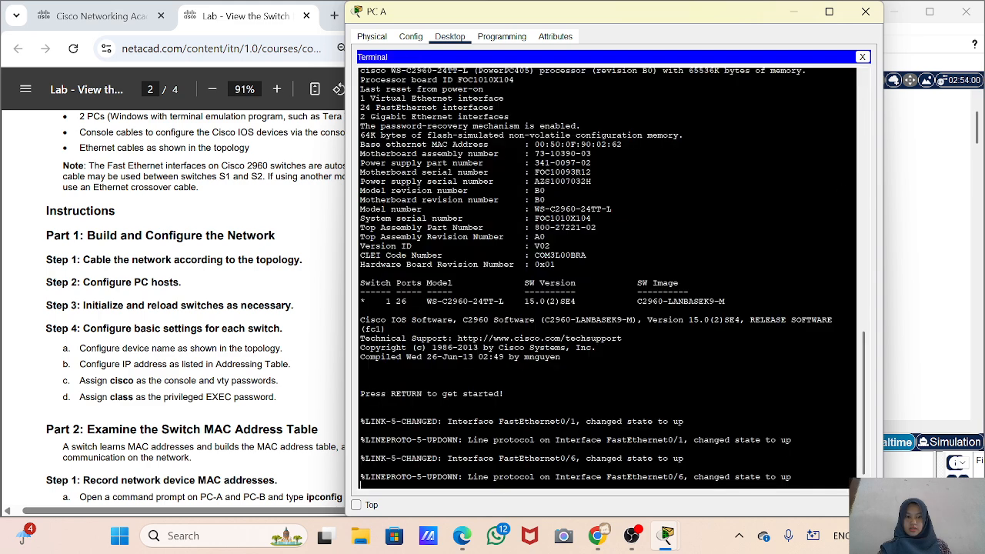
key(Return)
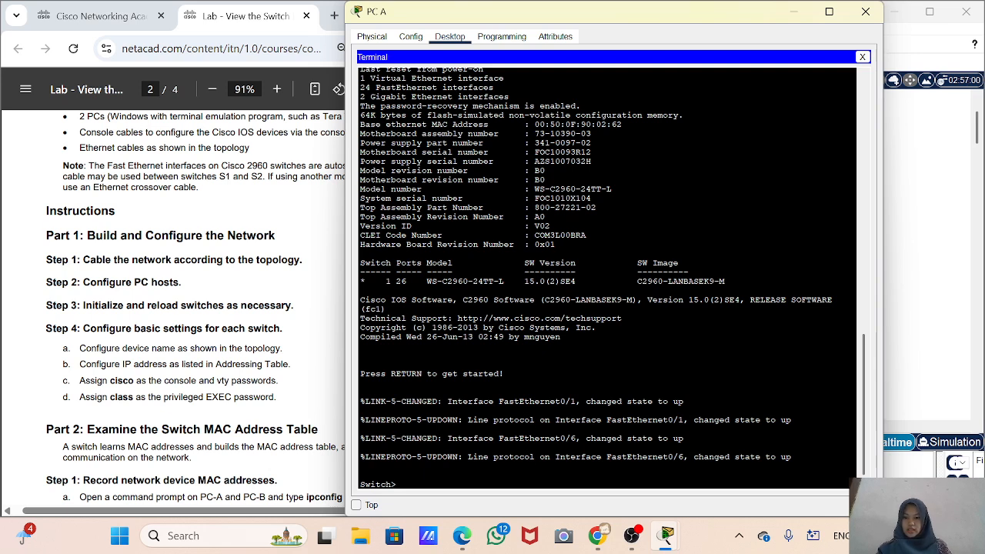
Enter privileged EXEC and global configuration mode on Switch 1, and set its hostname to S1.
text(ena)
key(Return)
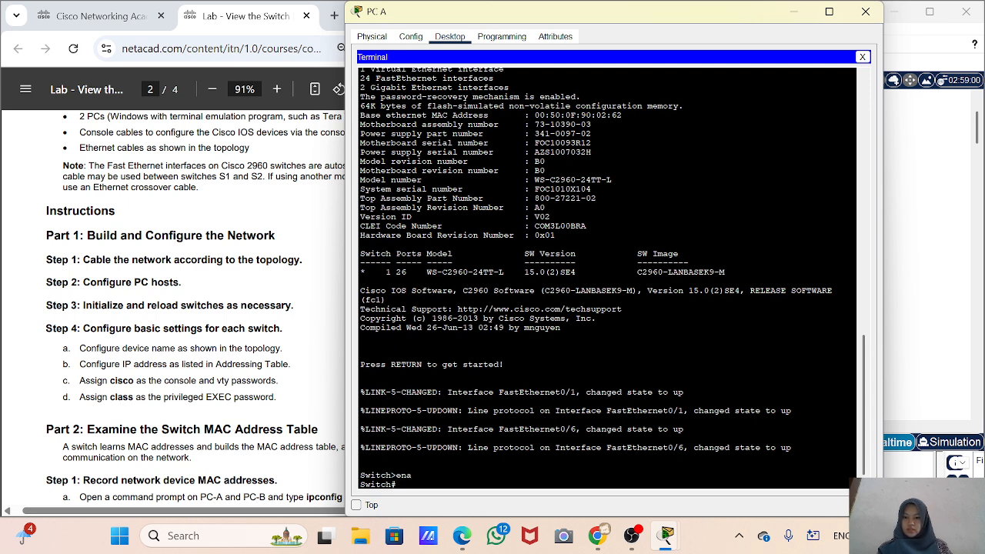
text(con)
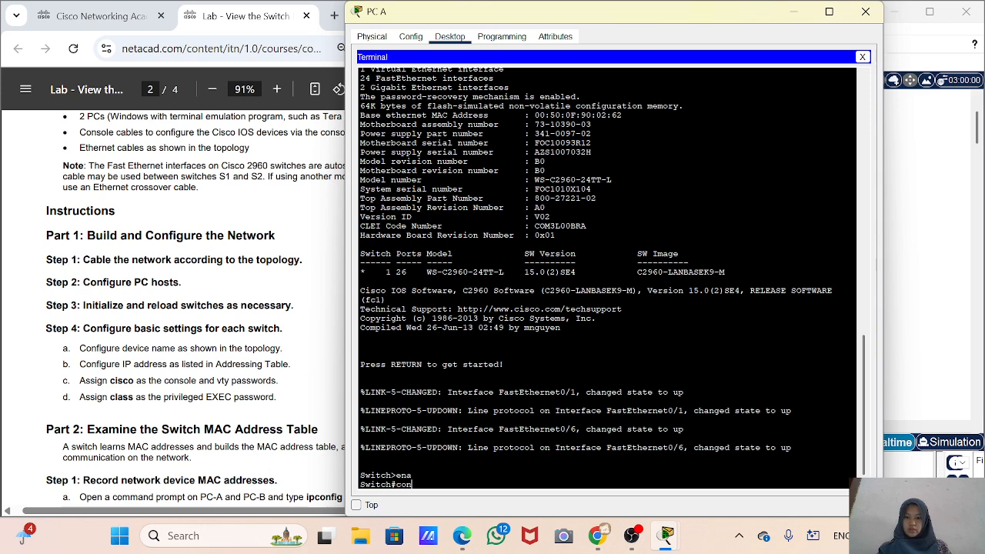
text(fig t)
key(Return)
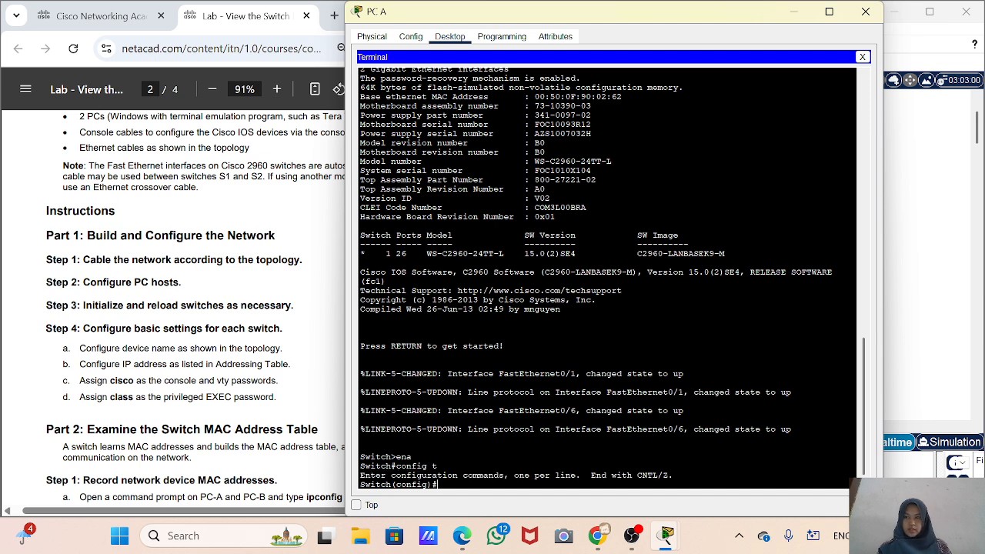
text(hostname S1)
key(Return)
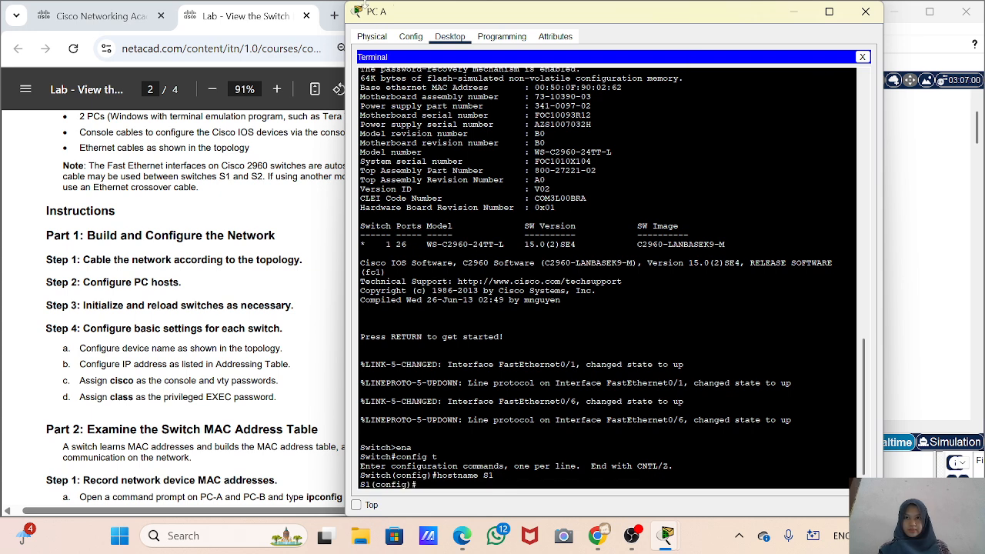
Shrink and reposition the PC A window beside the lab document, and enter interface configuration mode for VLAN 1 on S1.
drag(346, 3, 494, 188)
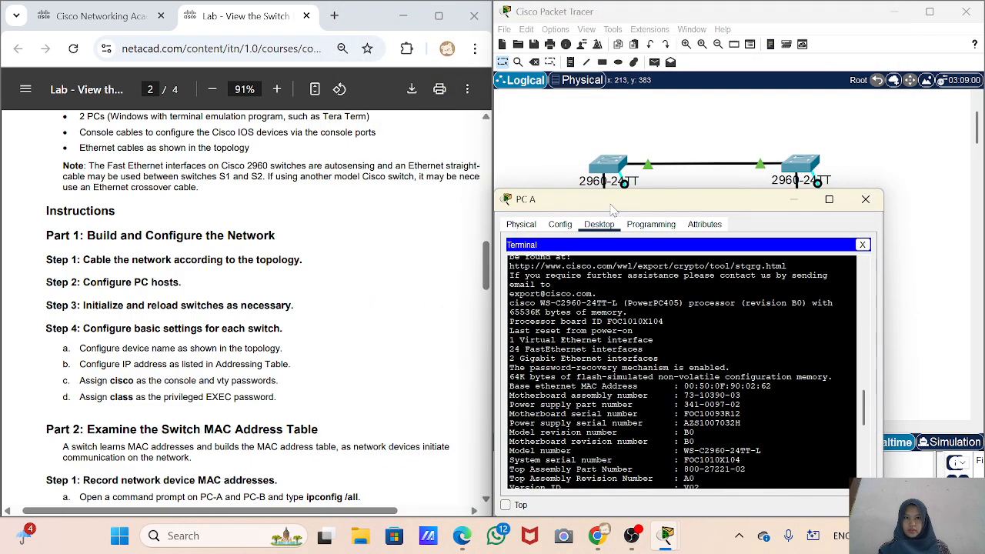
drag(613, 206, 541, 90)
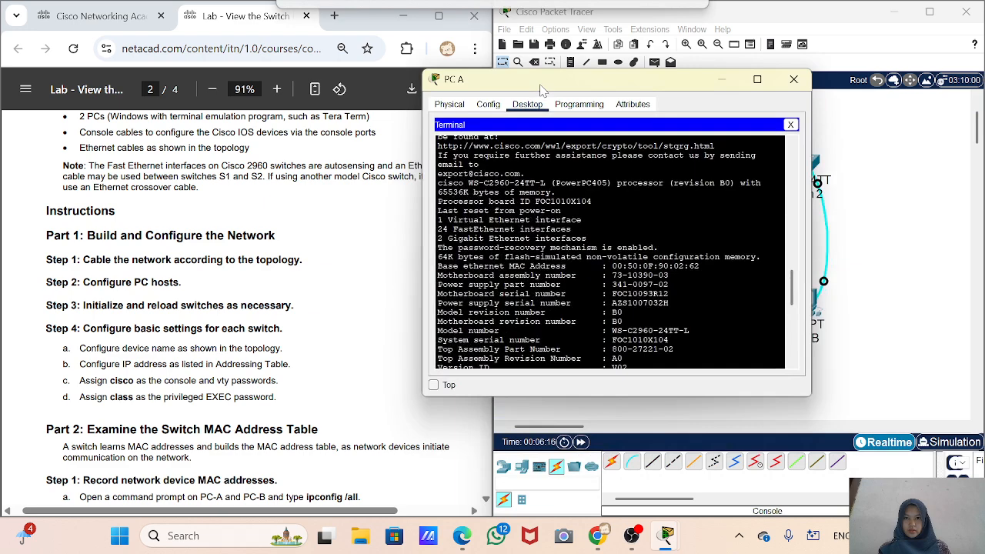
text(ena config t hostname S1)
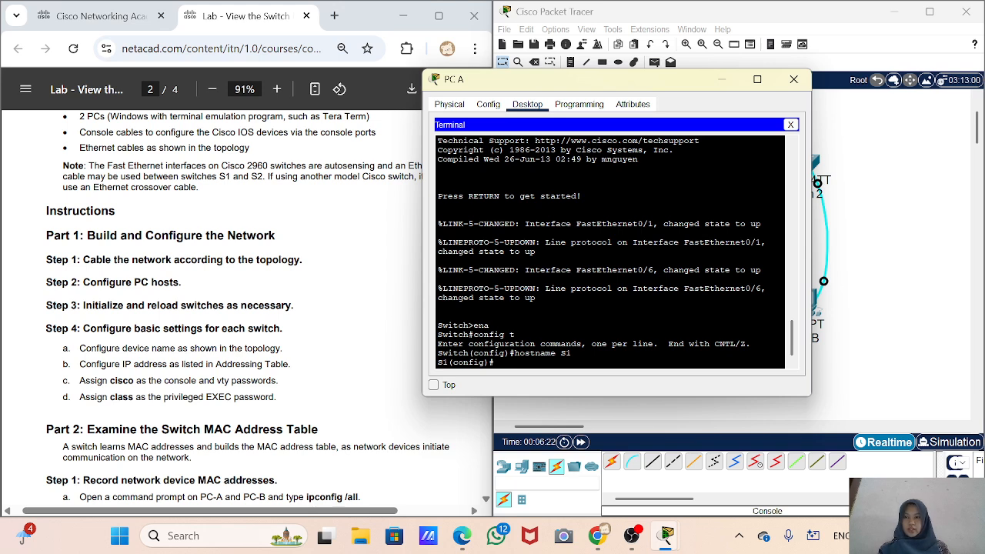
text(in)
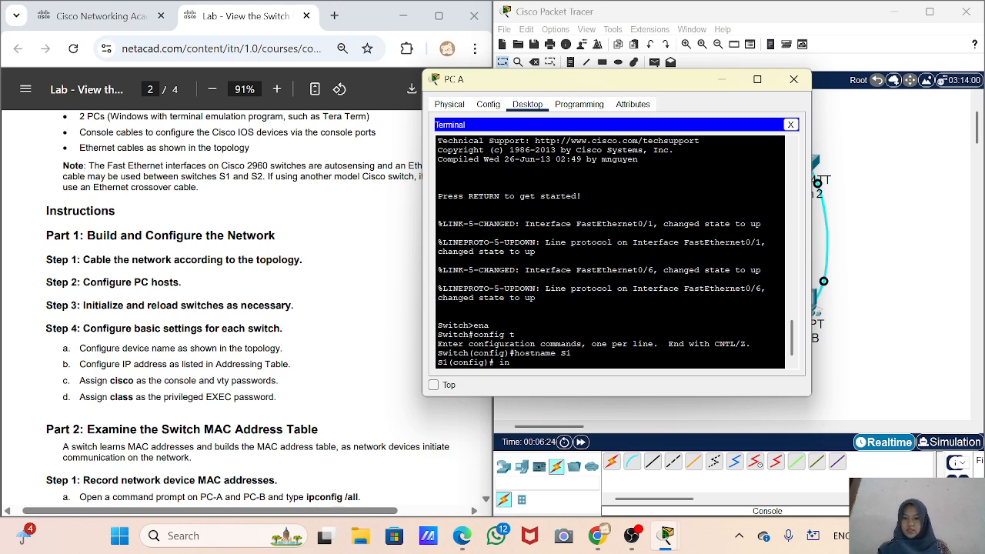
text(terface vlan 1)
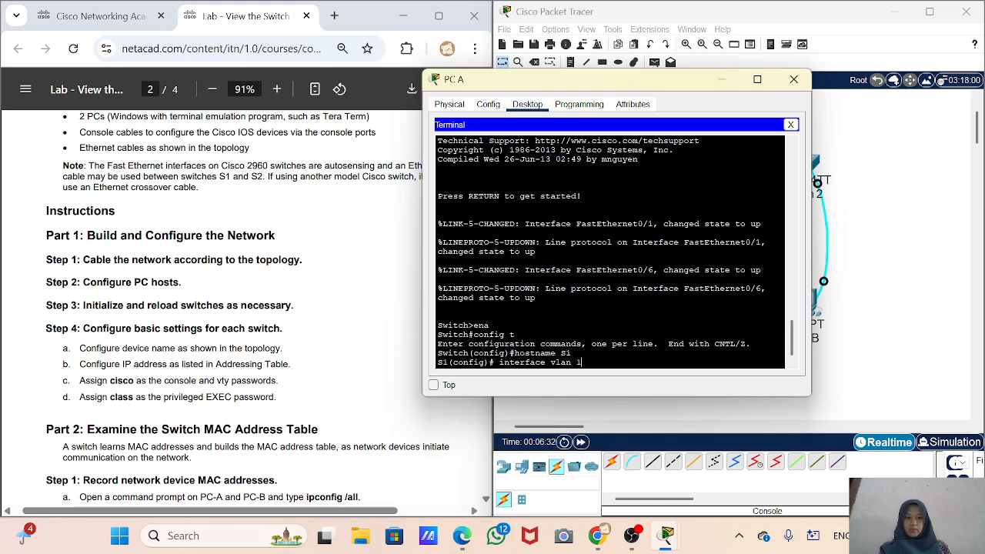
key(Return)
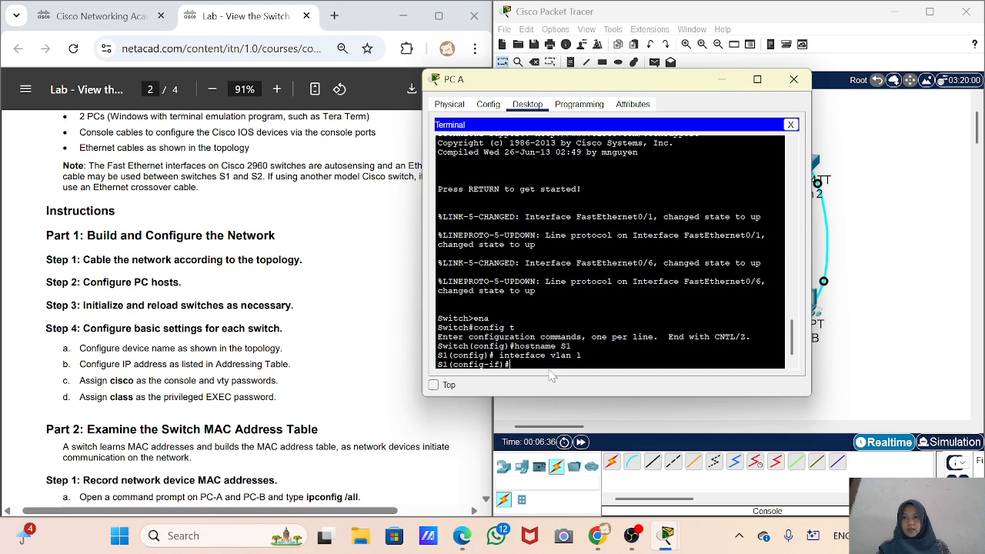
Enter the ip address command for S1's VLAN 1 interface with 192.168.1.11 from the lab's Addressing Table, followed by the subnet mask.
text(ip)
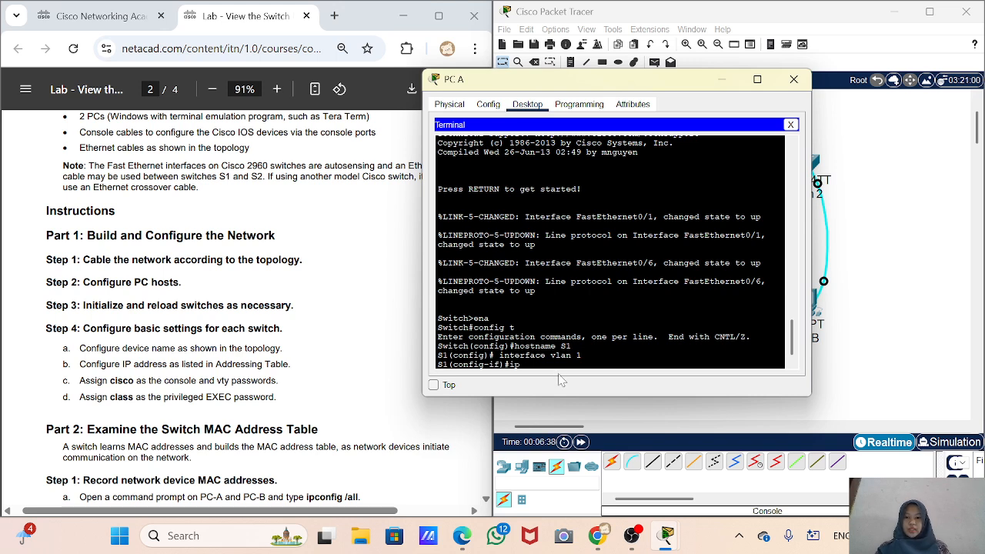
text( address)
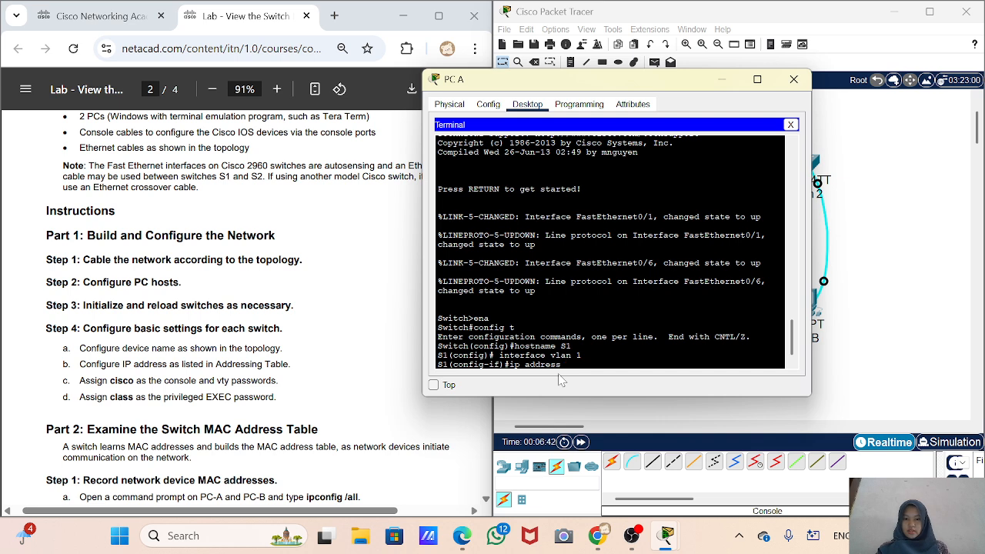
text( 192.168.)
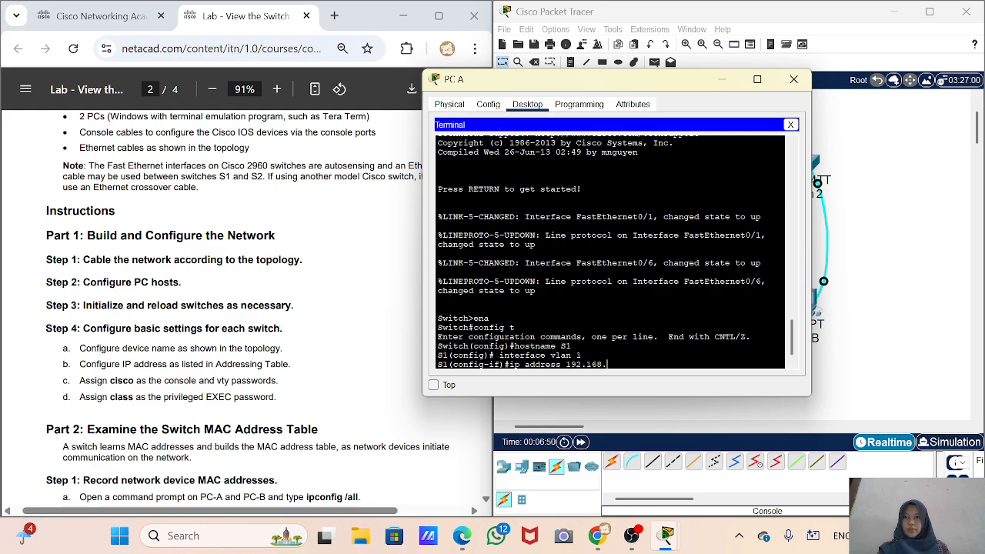
scroll(231, 308, up, 5)
scroll(390, 260, up, 5)
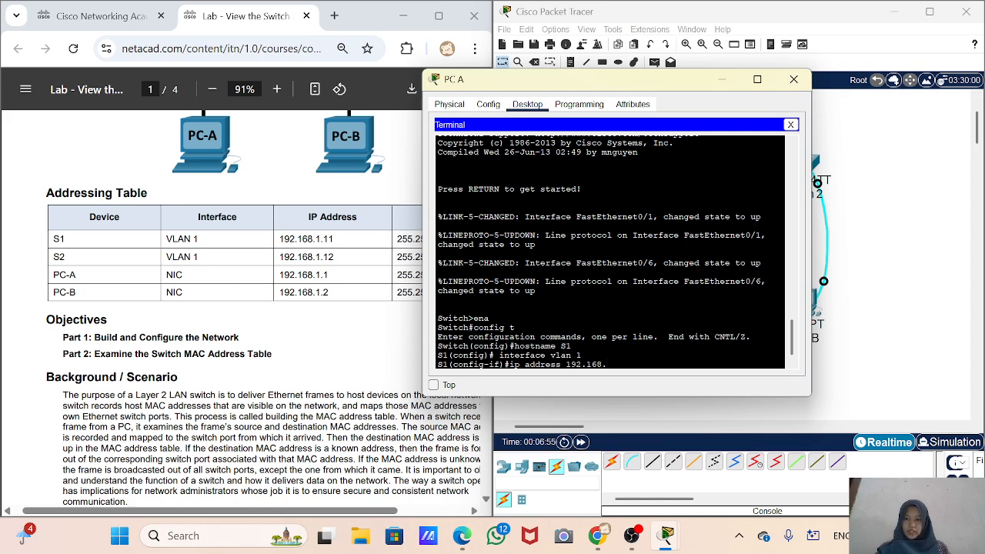
text(1.11 2555)
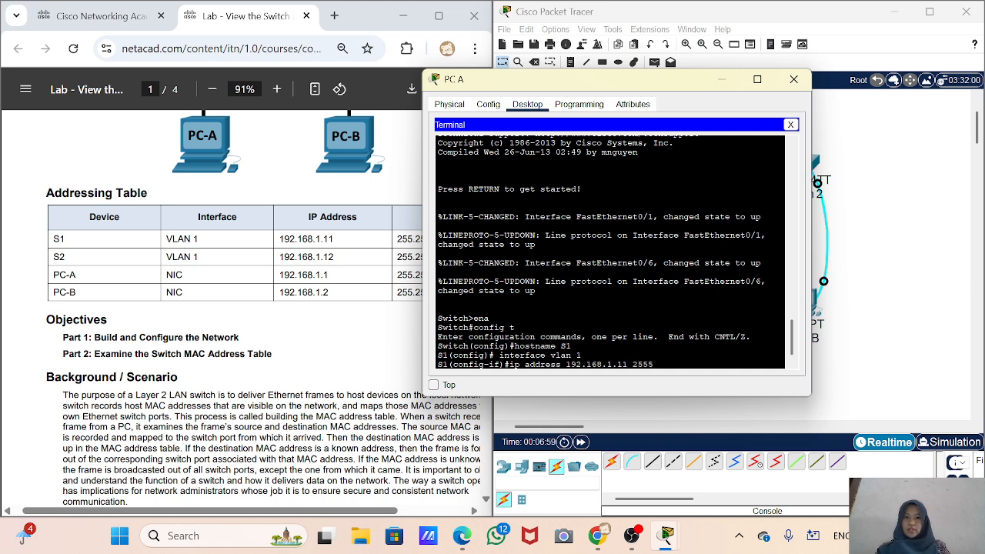
text(.255.)
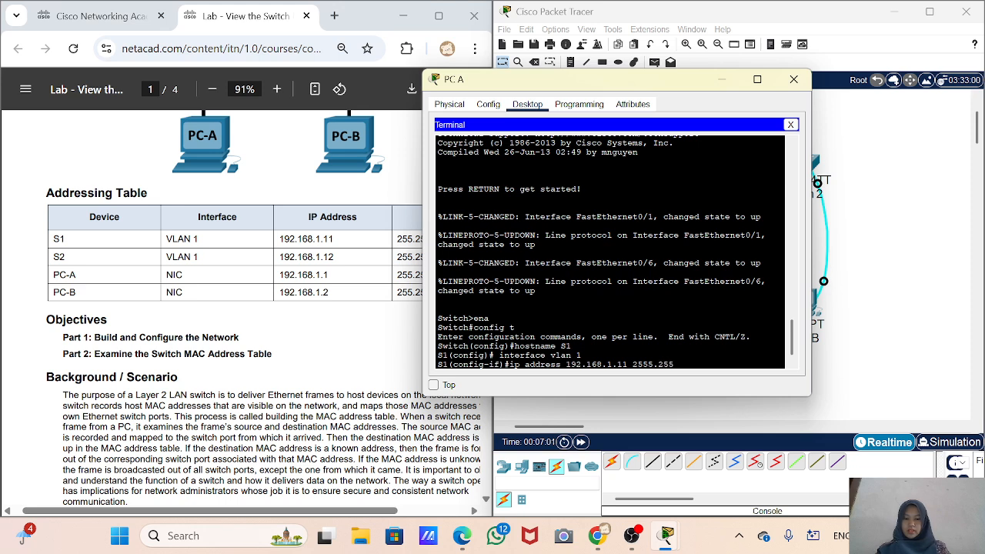
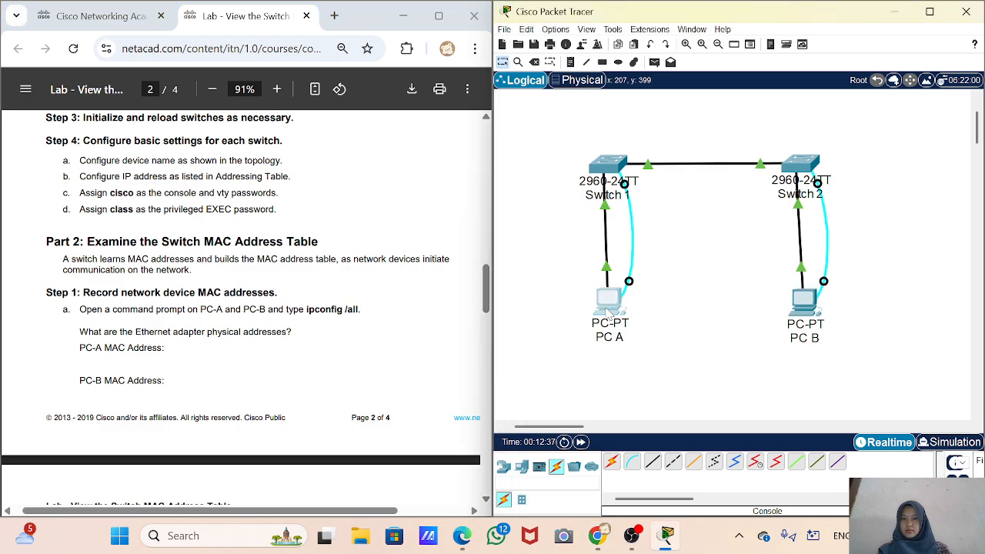
Run ipconfig /all in PC A's Command Prompt and highlight the physical address of its FastEthernet0 adapter.
click(608, 311)
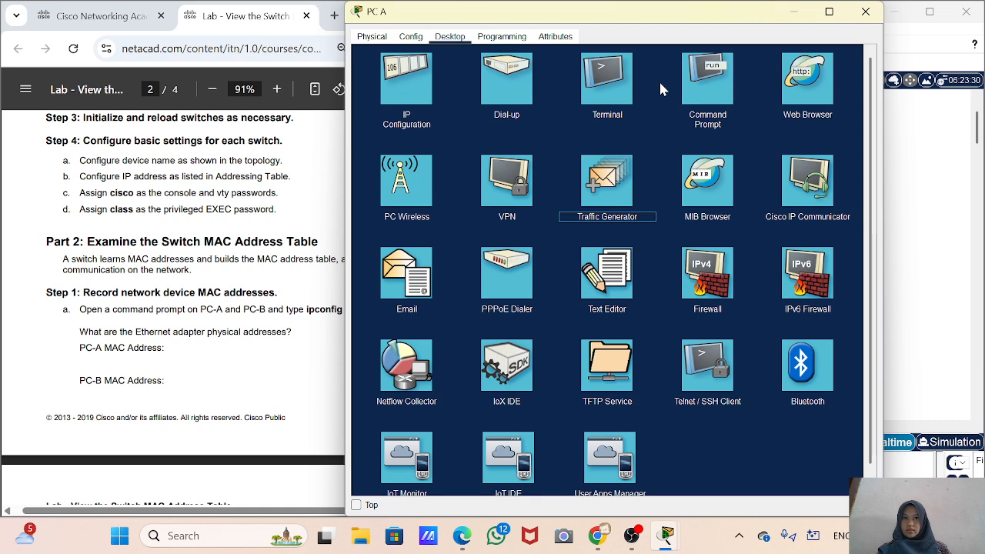
click(706, 87)
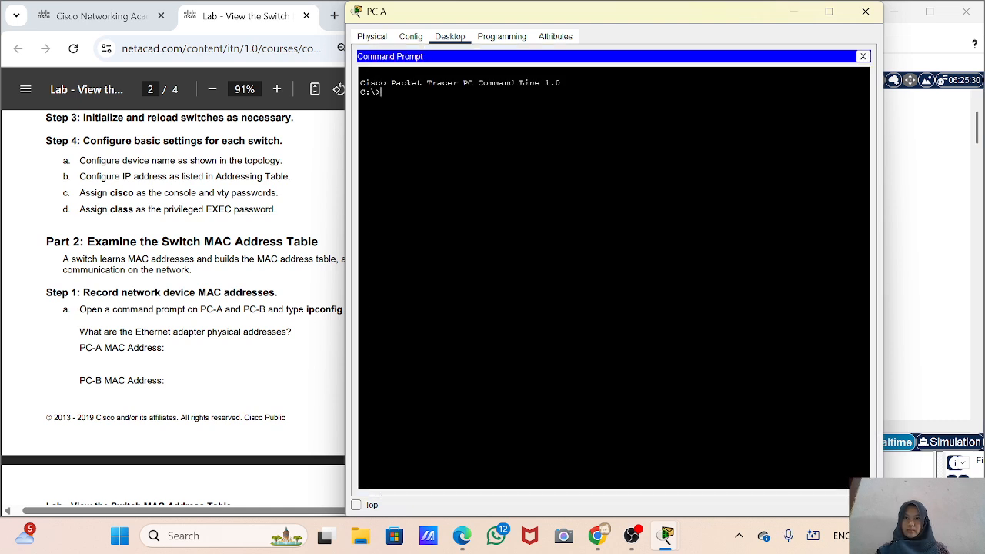
text(ip)
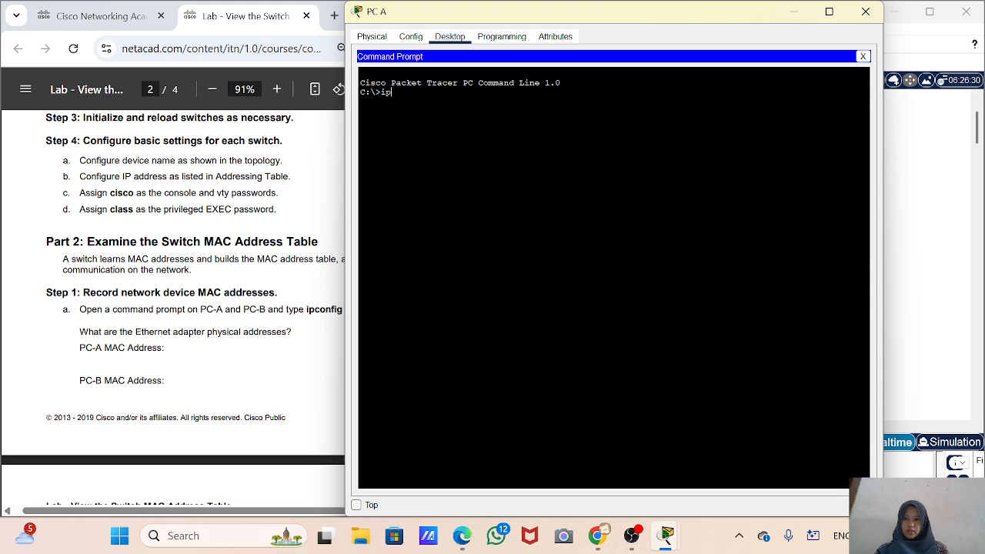
text(config /all)
key(Return)
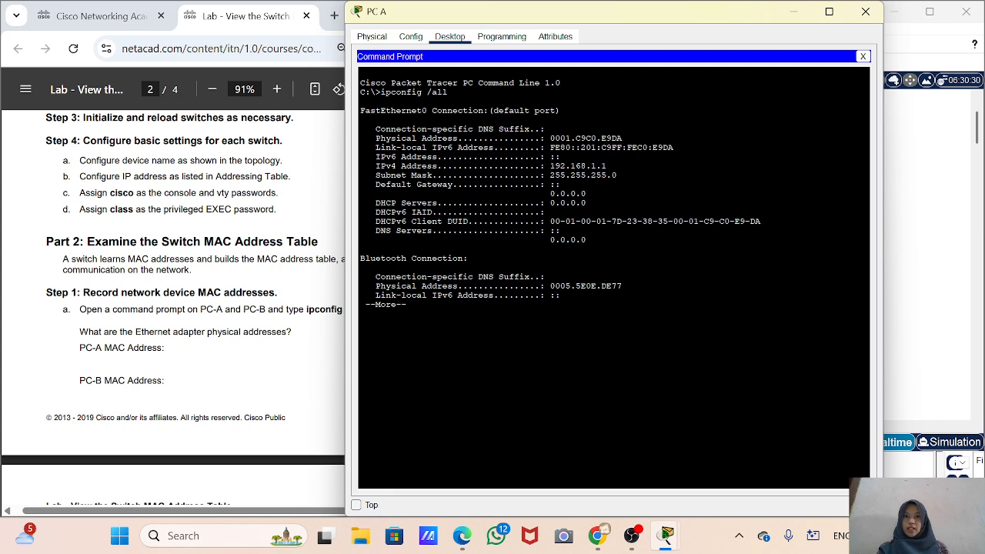
scroll(65, 304, down, 1)
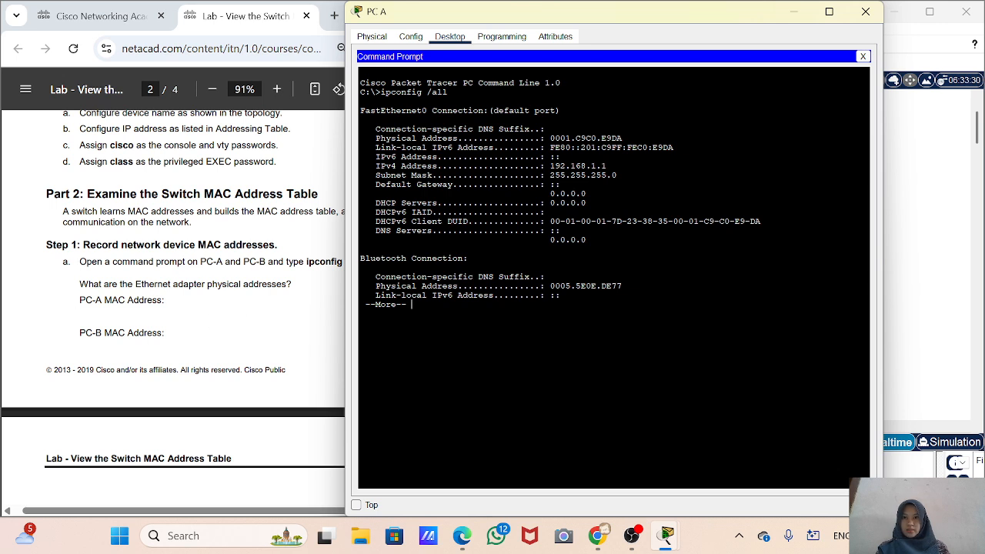
drag(550, 137, 622, 137)
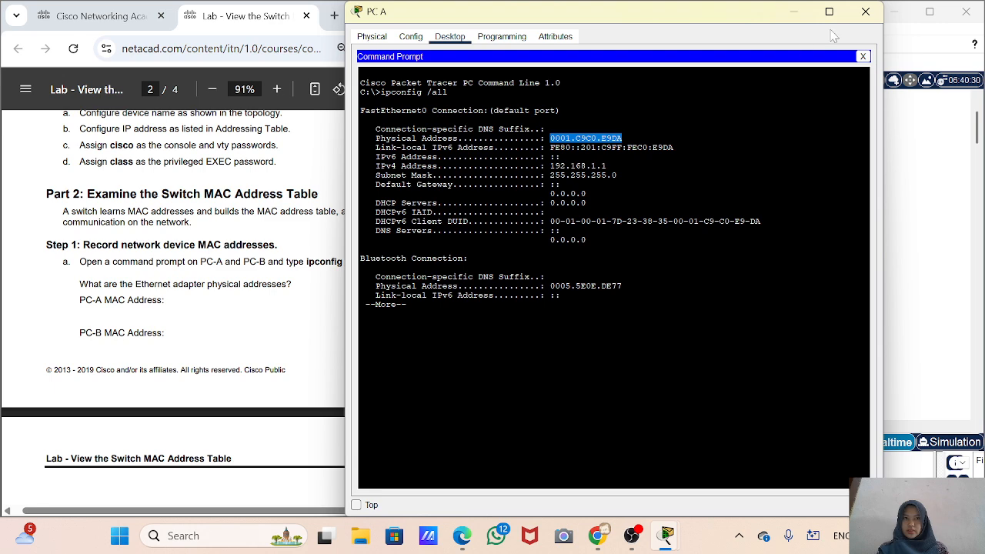
click(866, 11)
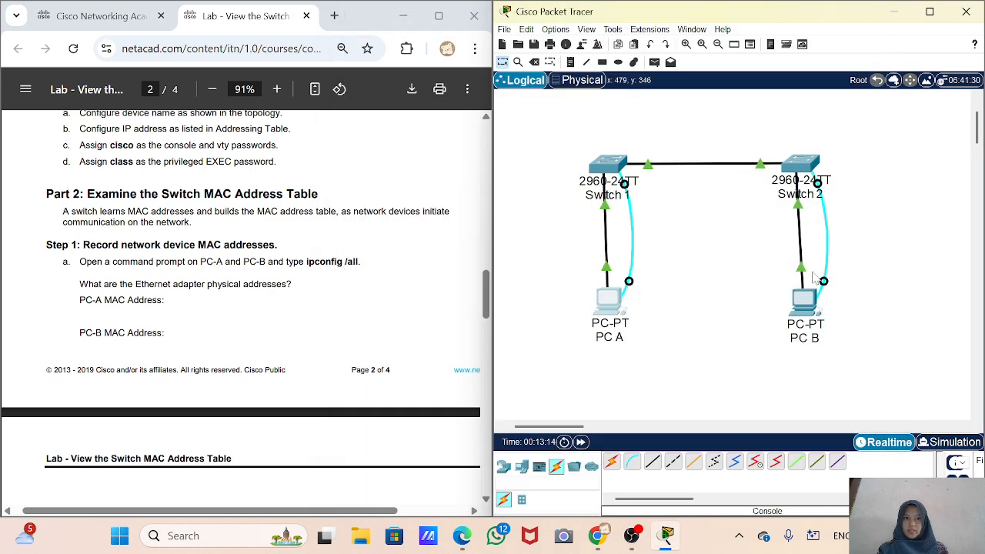
Run ipconfig /all in PC B's Command Prompt to look up its Ethernet adapter's physical address.
click(804, 298)
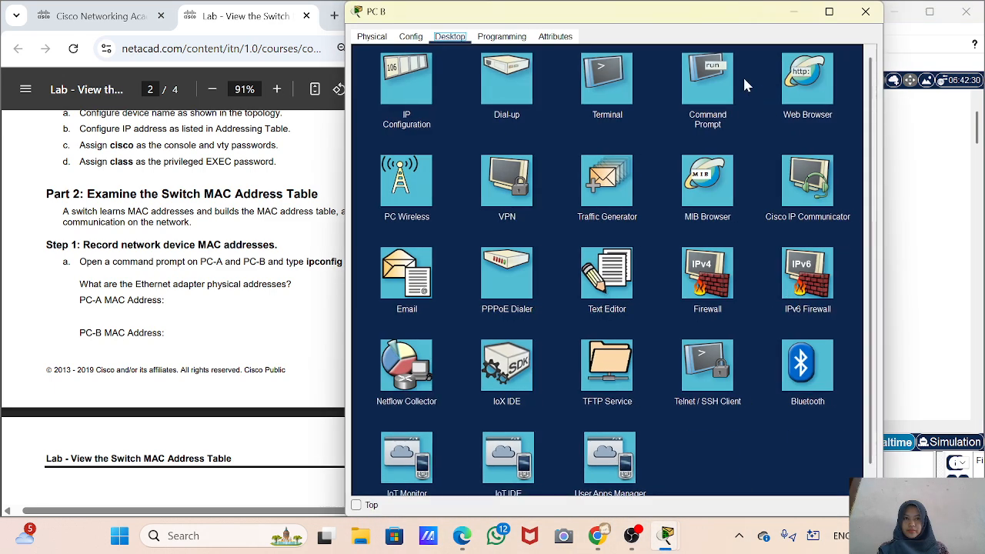
click(707, 81)
text(i)
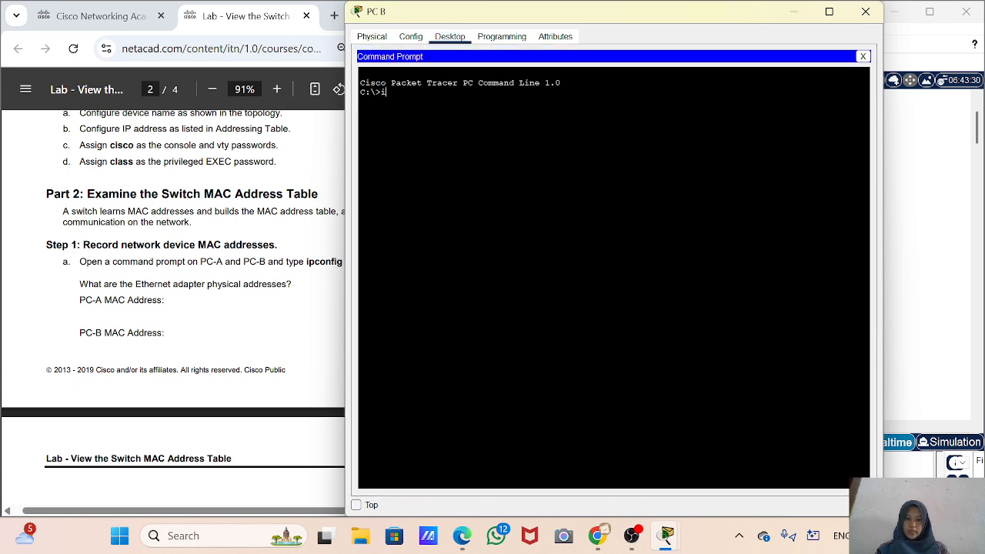
text(pconfig)
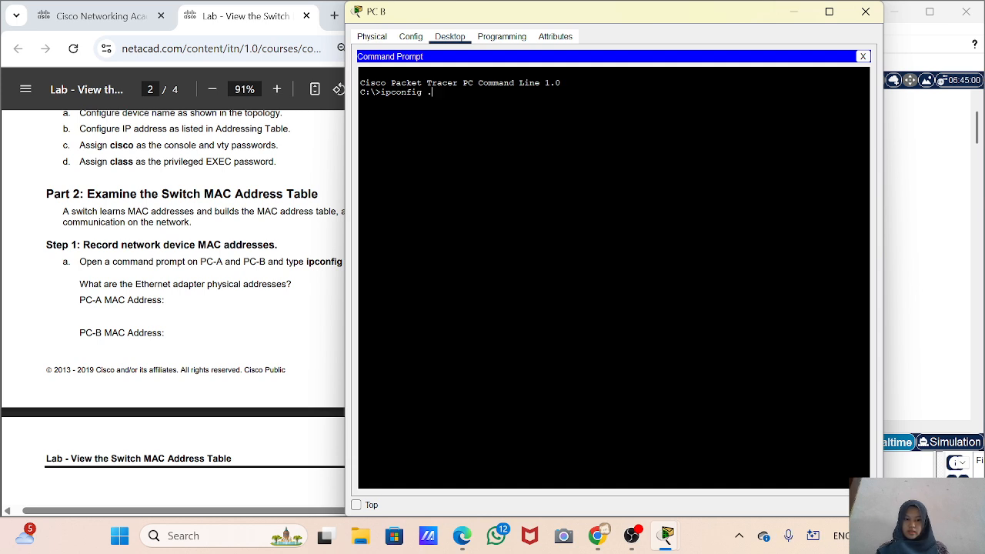
text( .)
key(BackSpace)
text(/all)
key(Return)
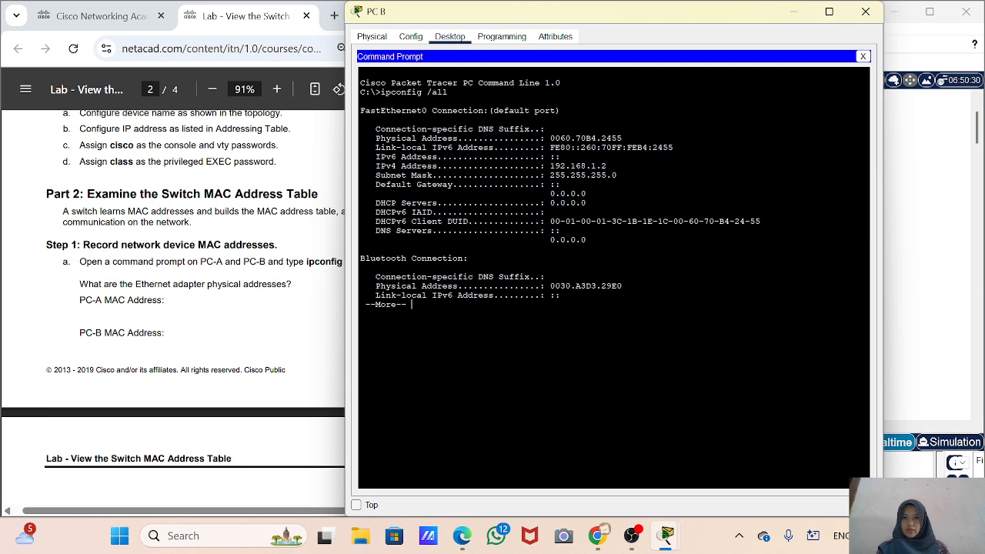
Highlight the FastEthernet0 physical address and IP settings in PC B's ipconfig /all output, and close the PC B window.
drag(549, 137, 622, 138)
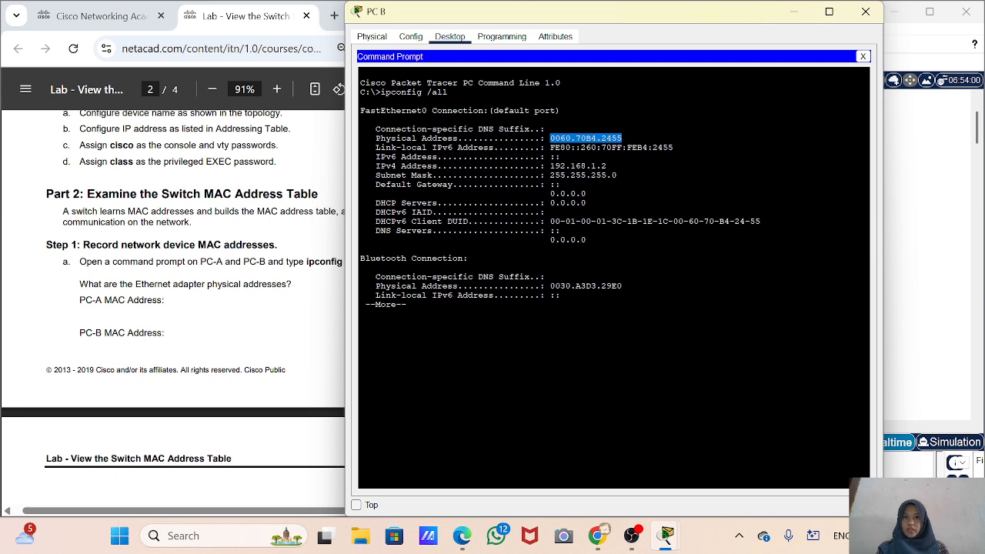
drag(551, 157, 617, 176)
click(617, 176)
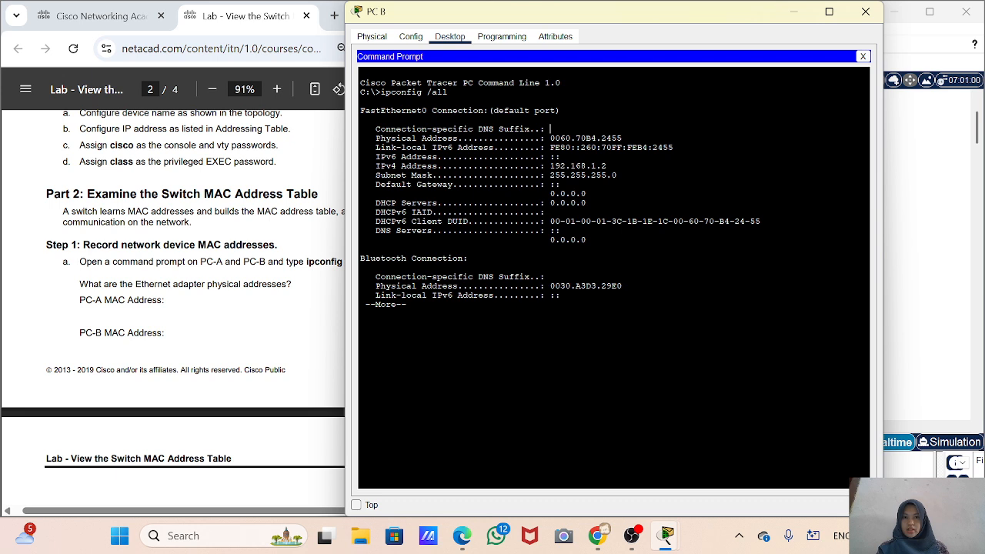
drag(551, 132, 622, 139)
click(622, 140)
click(866, 11)
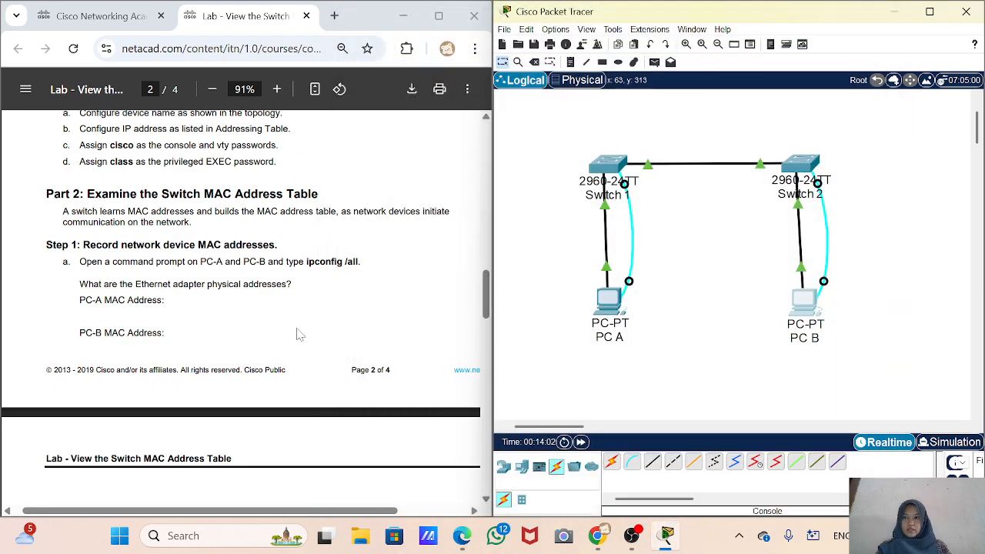
Examine step b of the lab's MAC address recording section, highlighting its instruction to run show interface F0/1 on S1 and S2.
scroll(300, 334, down, 5)
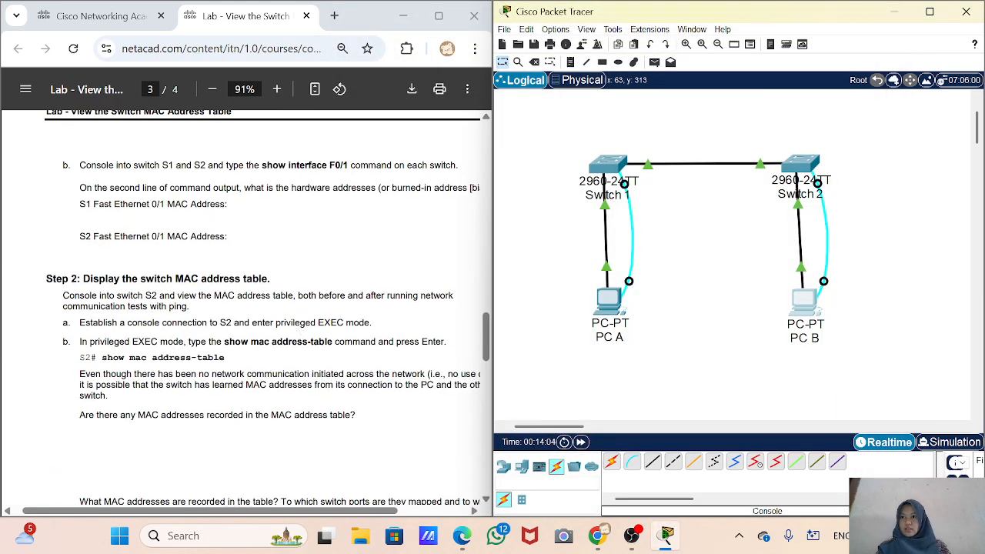
drag(64, 165, 460, 167)
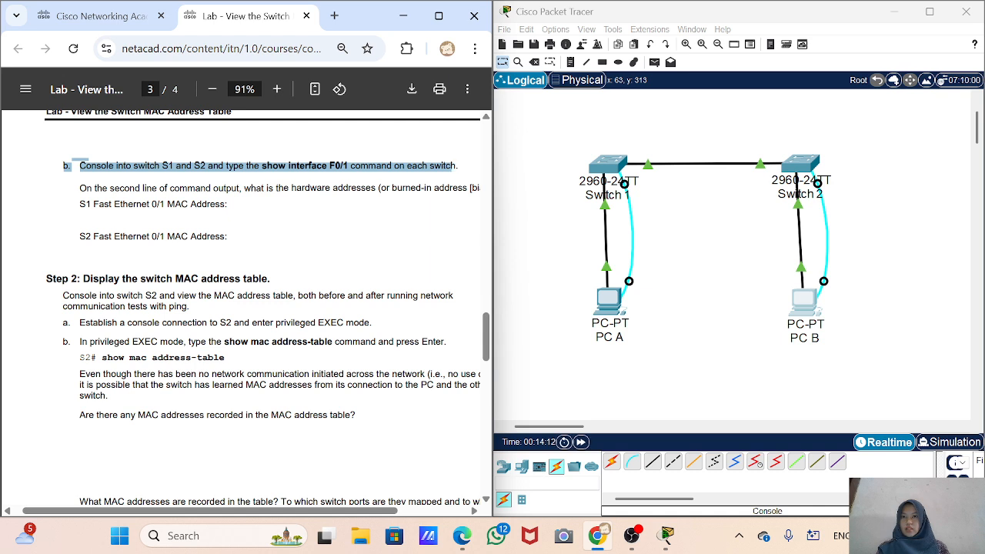
click(448, 219)
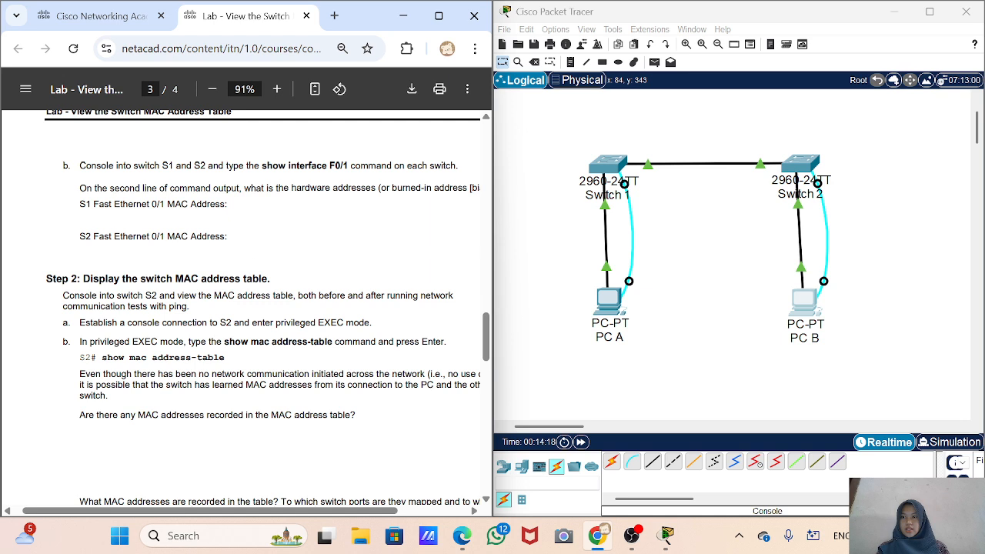
Reopen PC A's Command Prompt and page through the remaining ipconfig /all output until the prompt returns.
click(608, 306)
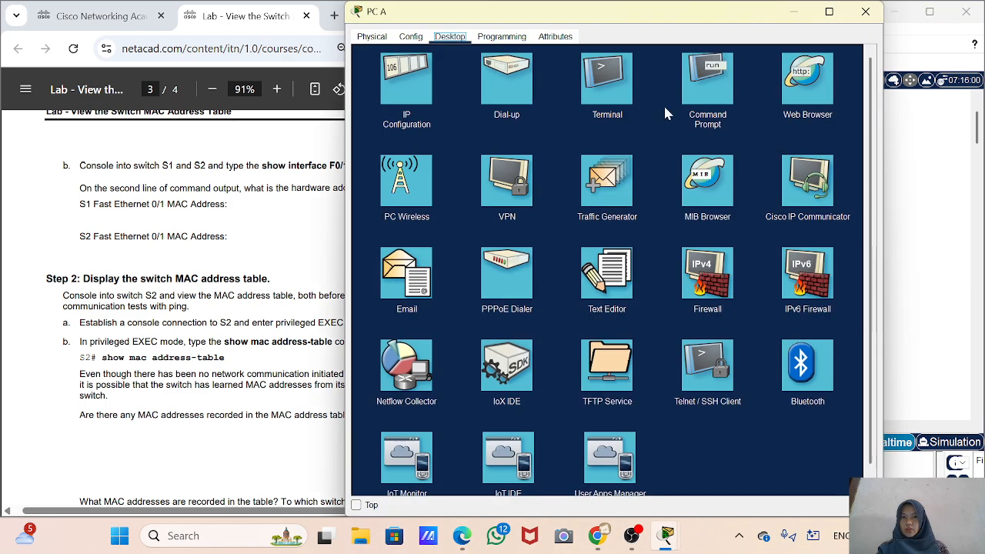
click(865, 14)
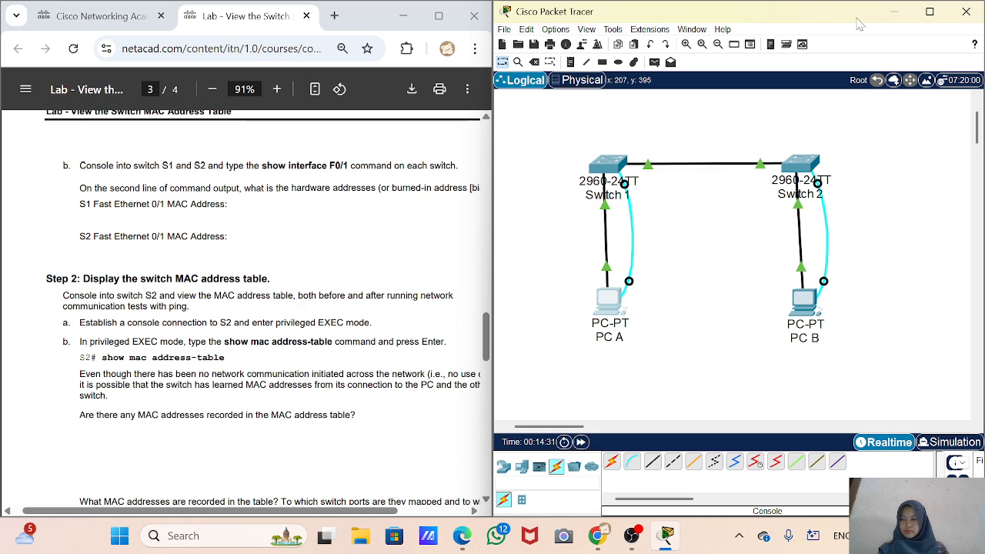
click(615, 301)
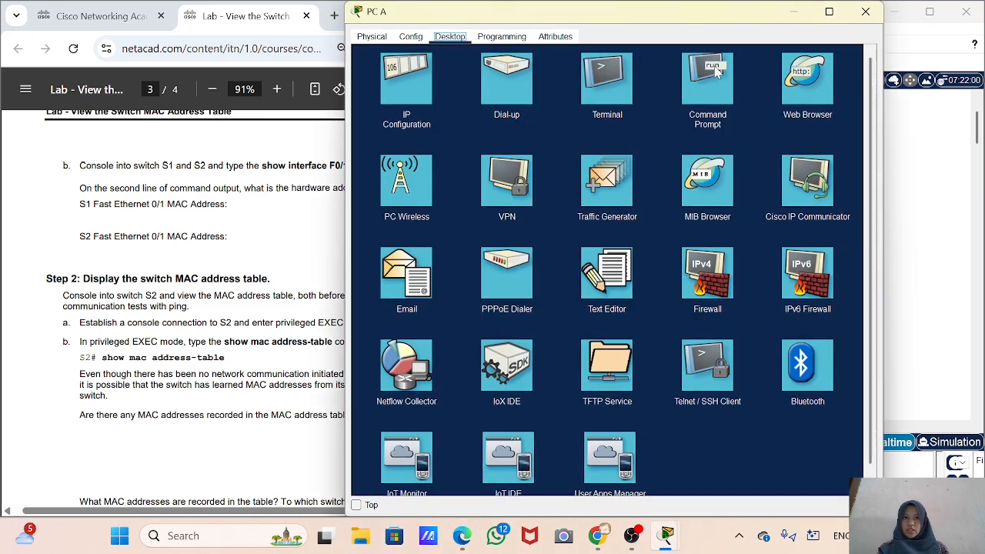
click(716, 71)
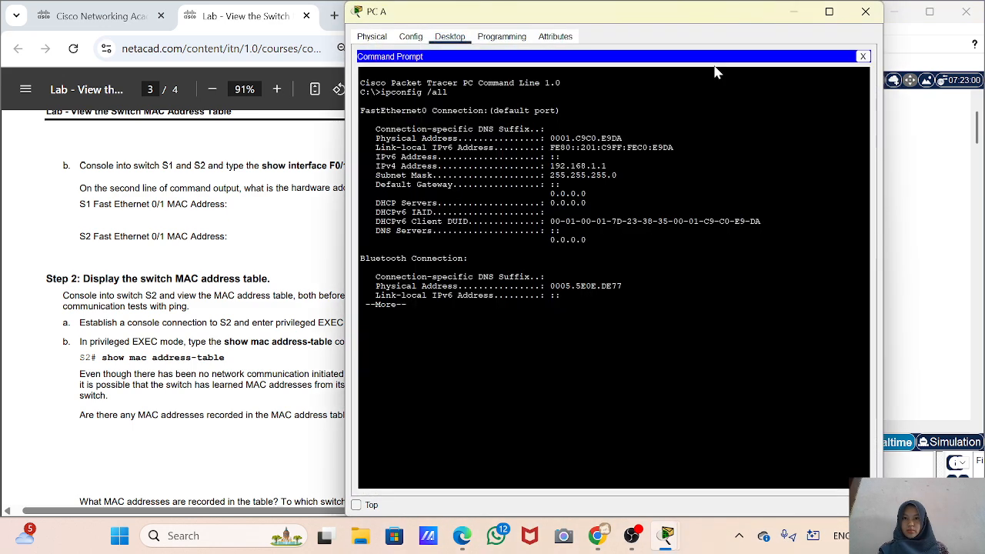
key(Return)
key(Return)
key(Return)
key(Return)
key(Return)
key(Return)
key(Return)
key(Return)
key(Return)
key(Return)
key(Return)
key(Return)
key(Return)
key(Return)
key(Return)
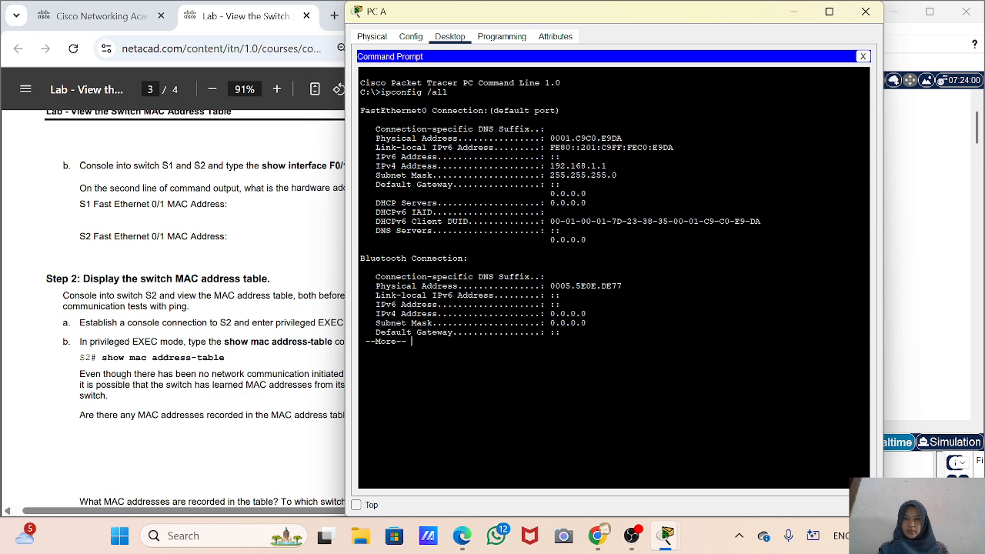
key(Return)
key(Return)
key(Return)
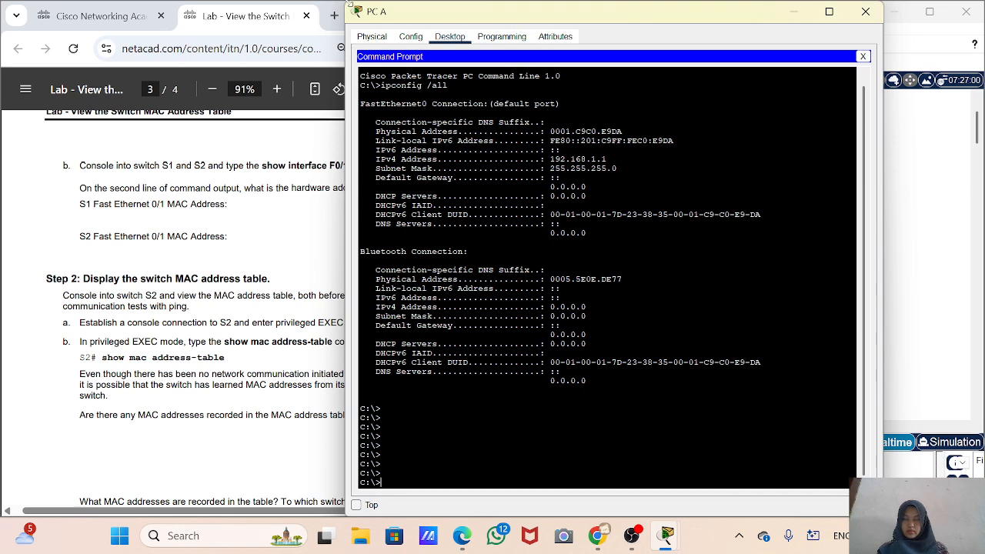
Shrink the PC A window and move it to uncover the lab instructions, bringing the current prompt back into view.
drag(347, 2, 521, 156)
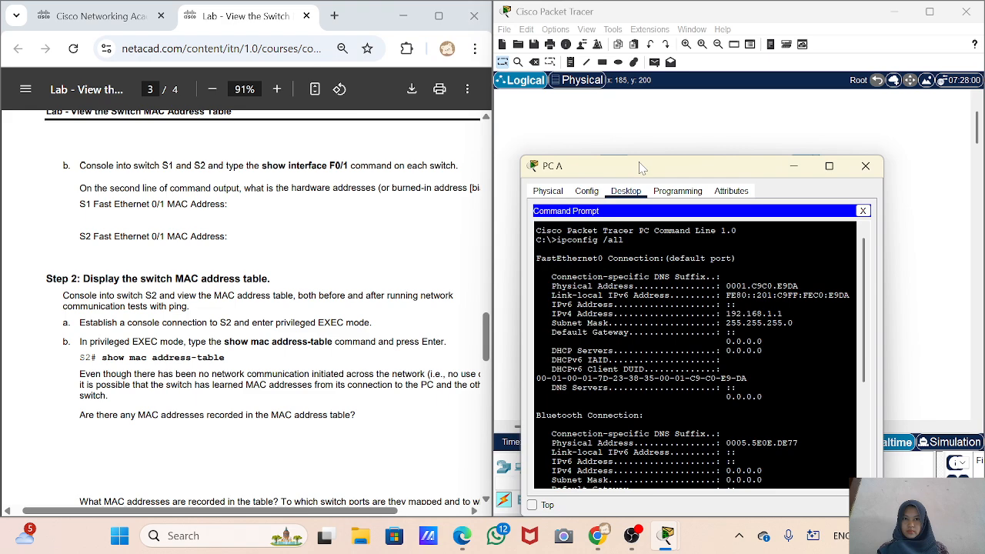
drag(641, 168, 555, 65)
key(Return)
key(Return)
key(Return)
key(Return)
key(Return)
key(Return)
key(Return)
key(Return)
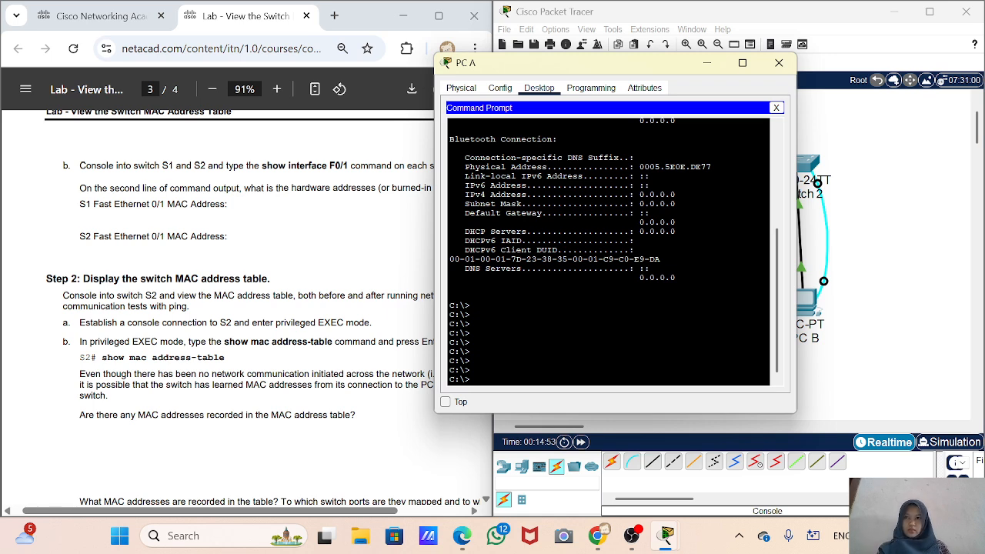
Try to run show interface F0/1 in PC A's Command Prompt.
text(show interface)
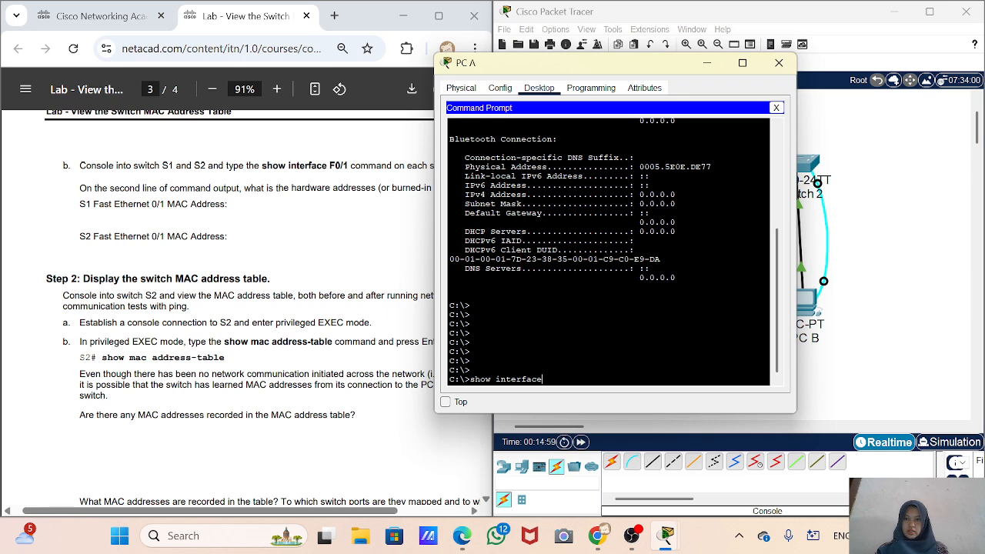
text( F)
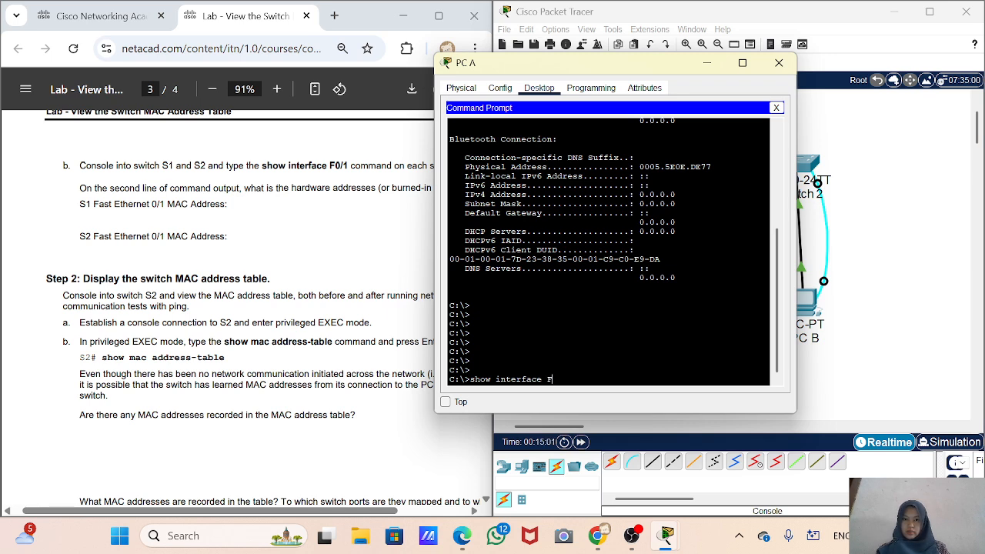
text(0/1)
key(Return)
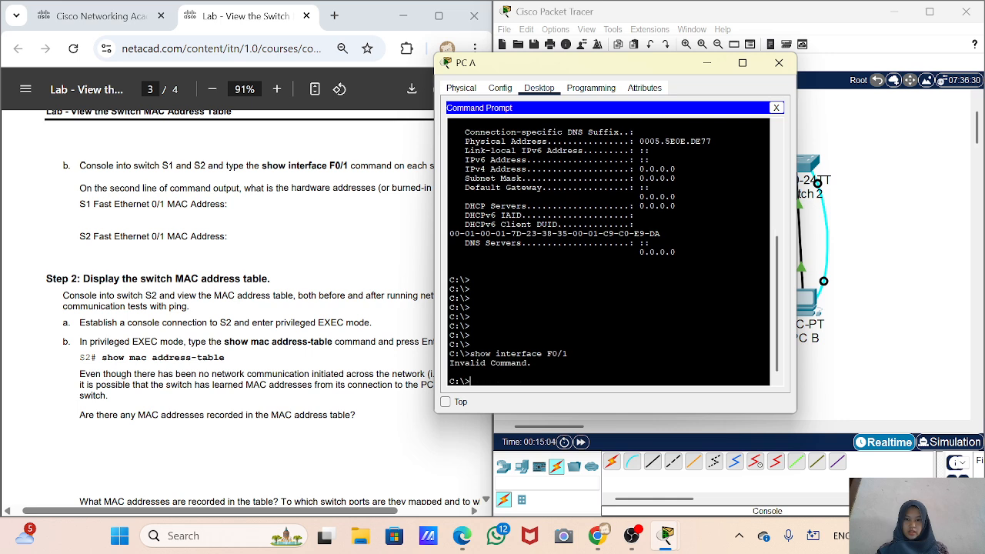
Close PC A's Command Prompt and open its Terminal session to S1 with the default port settings.
click(776, 108)
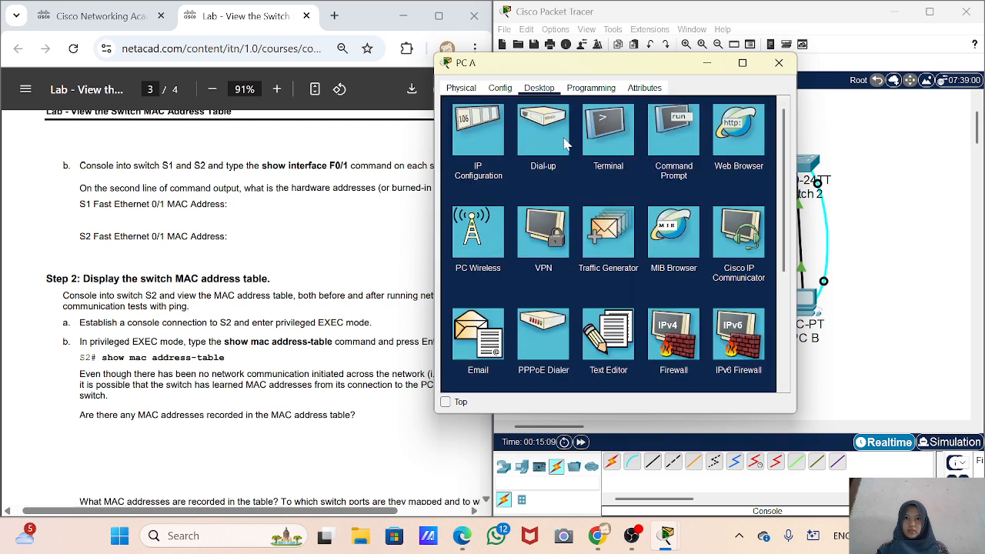
click(622, 139)
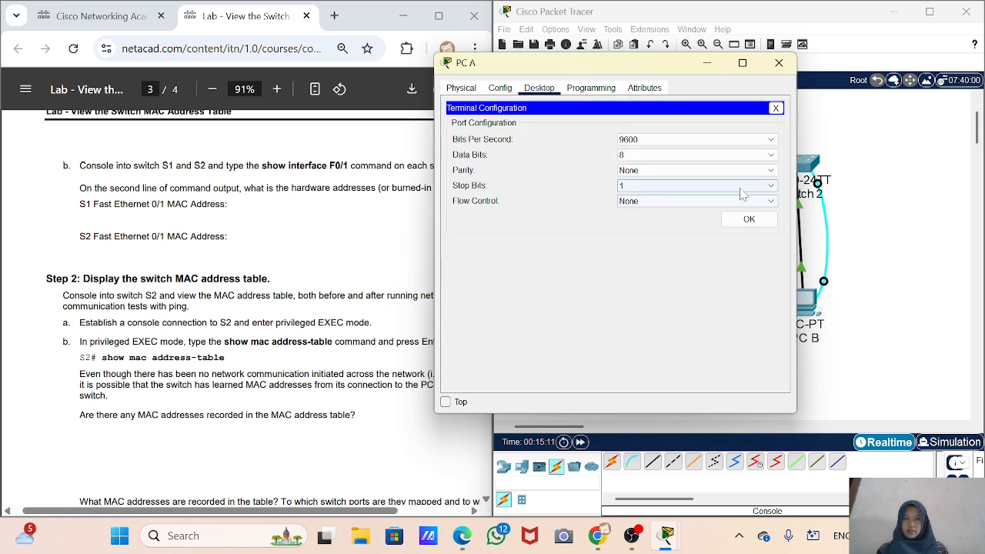
click(749, 220)
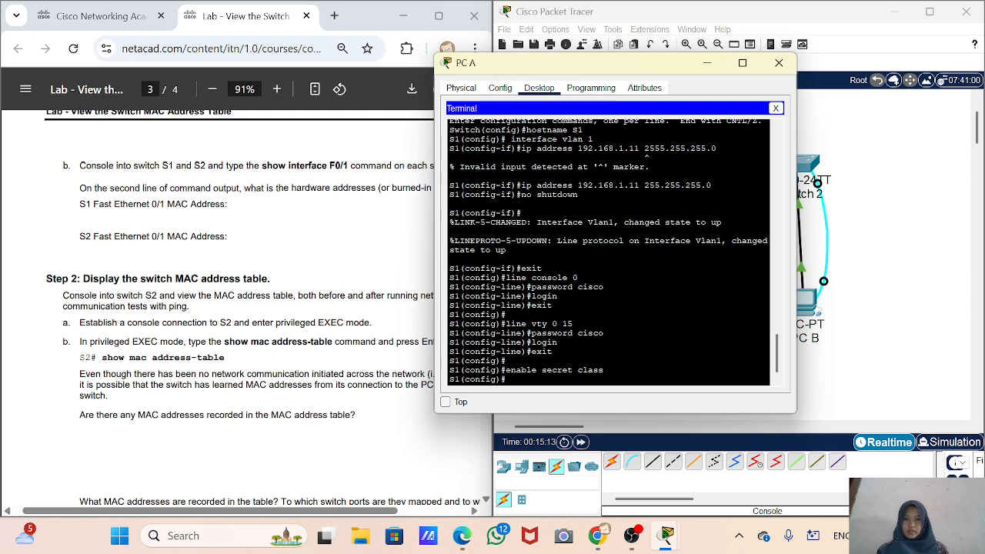
key(Return)
key(Return)
key(Return)
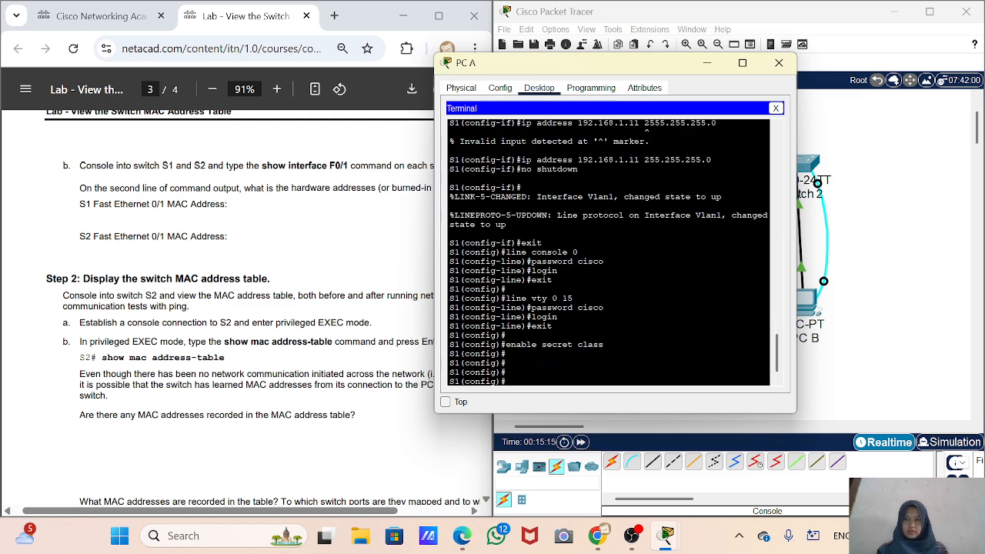
text(show in)
key(Tab)
key(BackSpace)
key(BackSpace)
key(BackSpace)
key(BackSpace)
key(BackSpace)
key(BackSpace)
key(BackSpace)
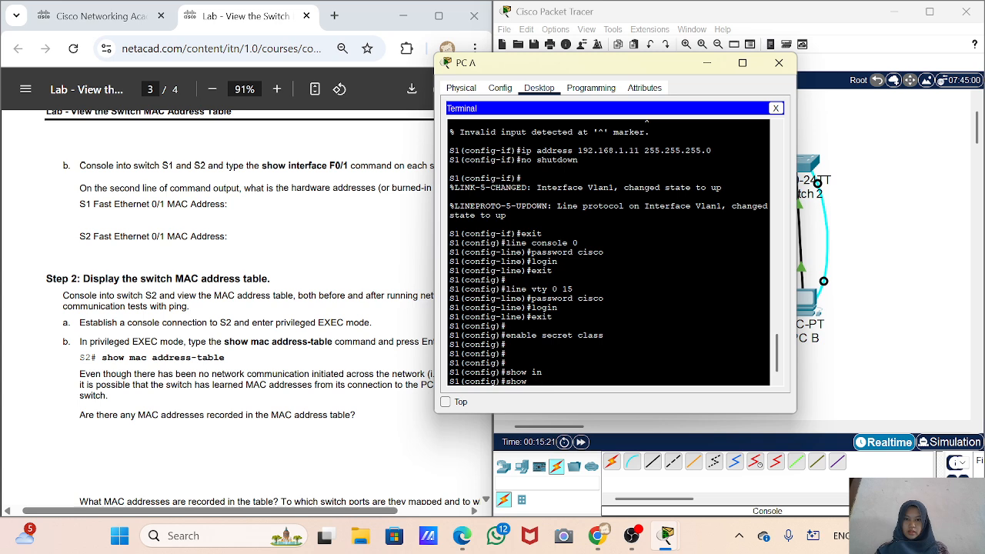
Exit global configuration mode on S1 and run show interface f0/1 in privileged EXEC mode.
text(exit)
key(Return)
key(Return)
key(Return)
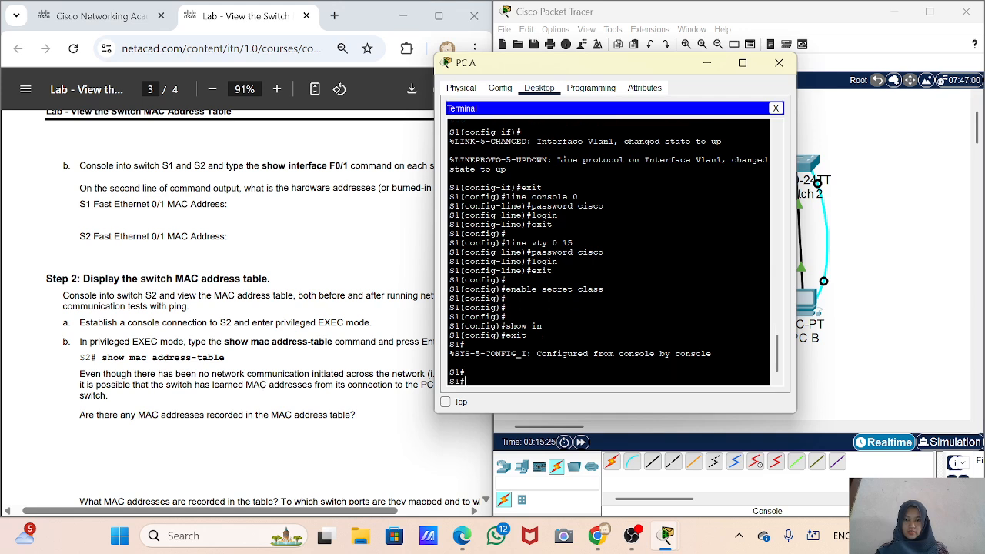
text(show interface f0/1)
key(Return)
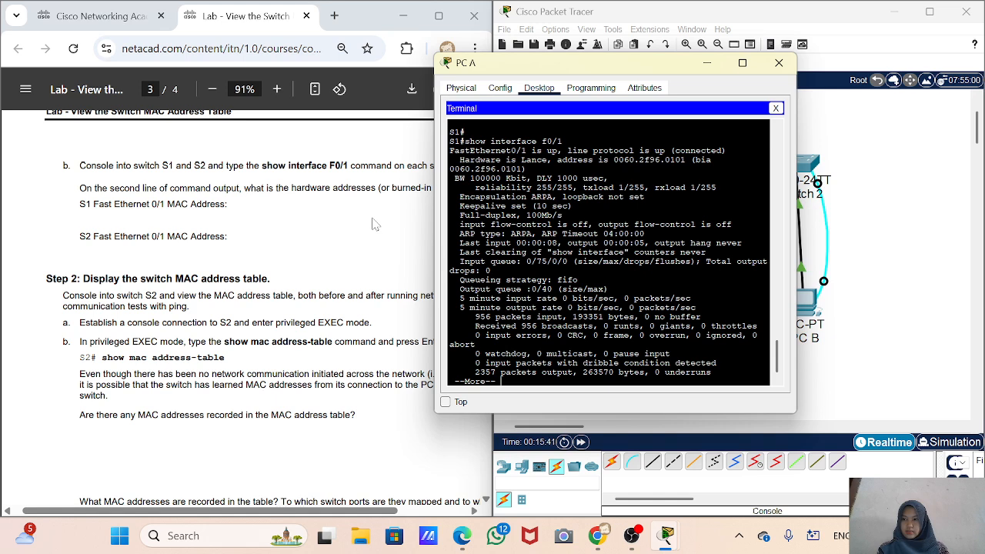
Highlight the hardware address of S1's FastEthernet0/1 in the command output, and close the PC A window.
scroll(375, 224, up, 1)
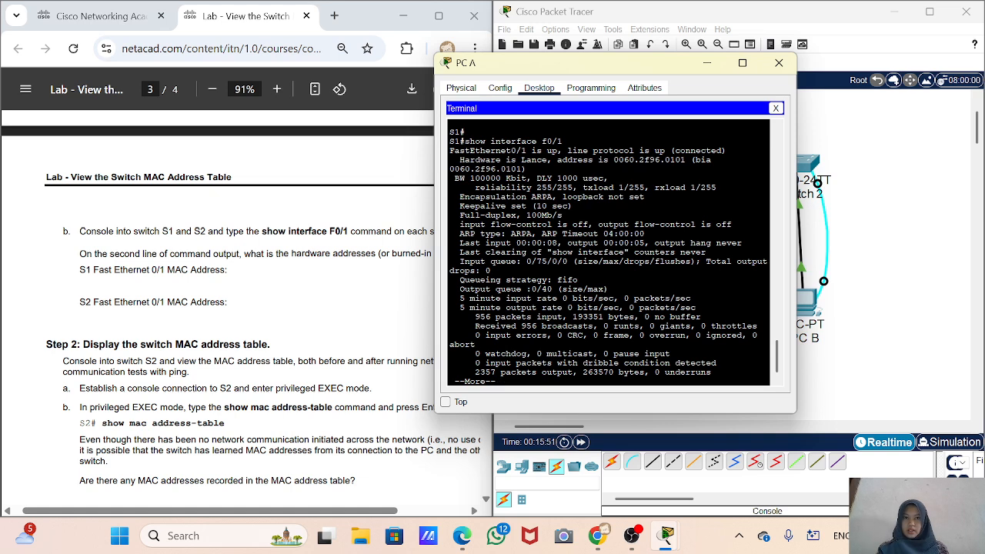
drag(613, 160, 686, 159)
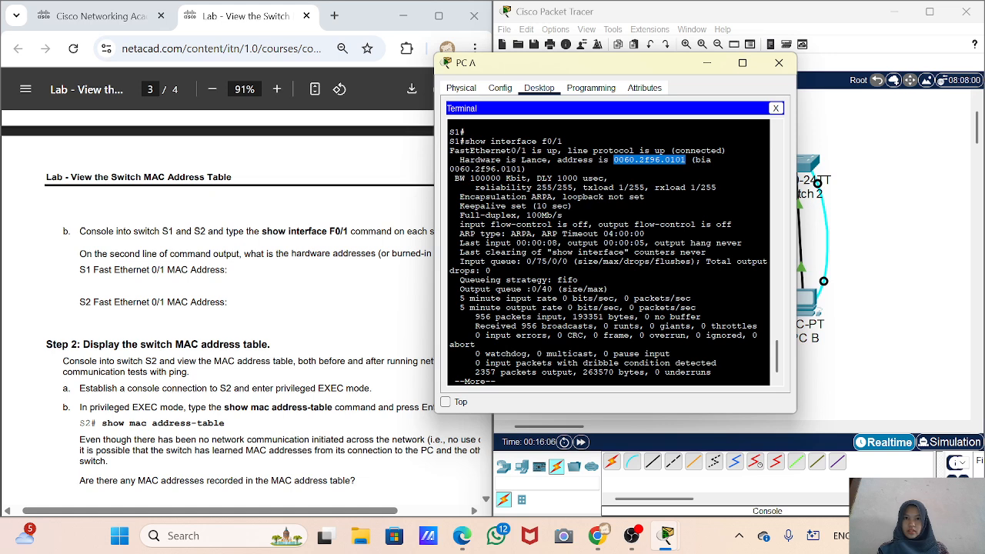
click(686, 160)
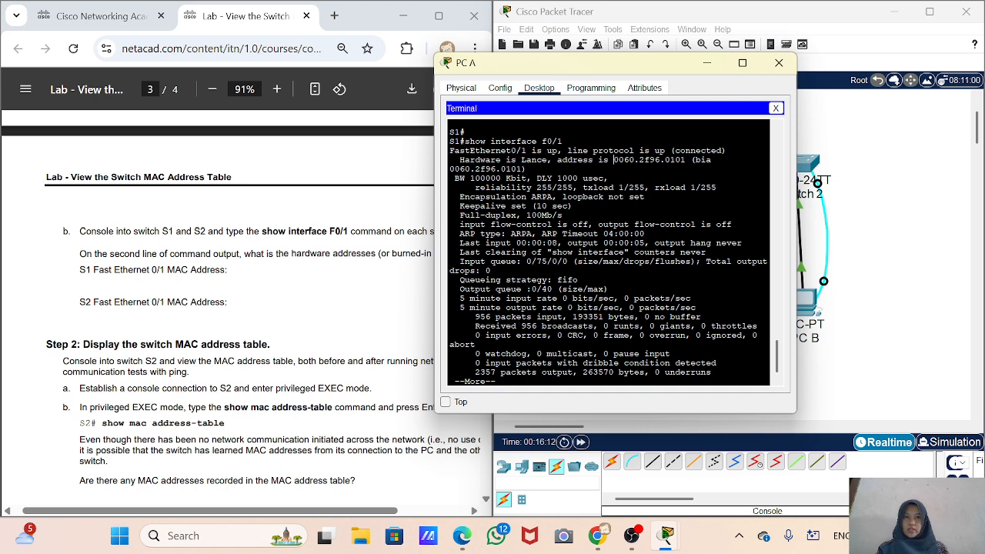
click(785, 60)
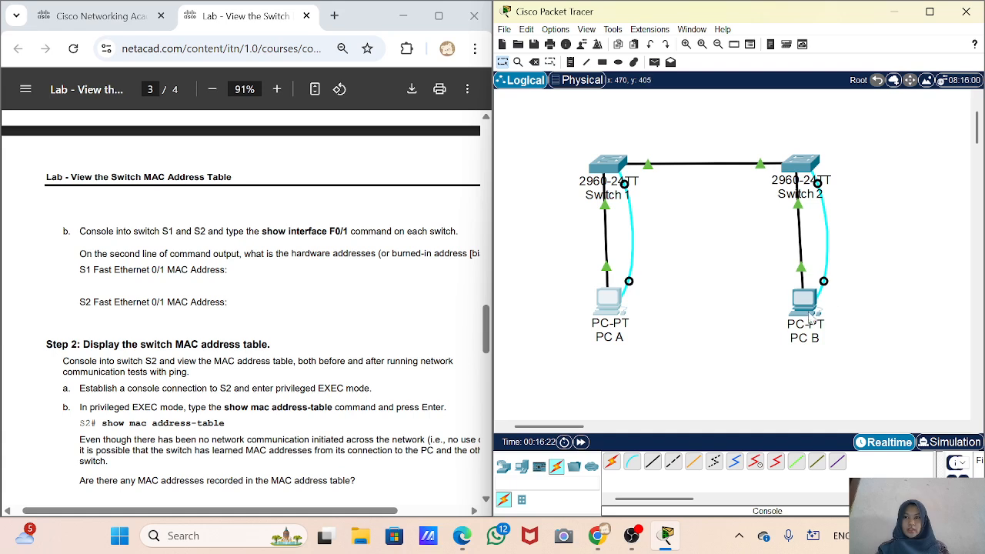
Open PC B's Terminal session to S2 with the default port settings and exit global configuration mode.
mouse_move(810, 315)
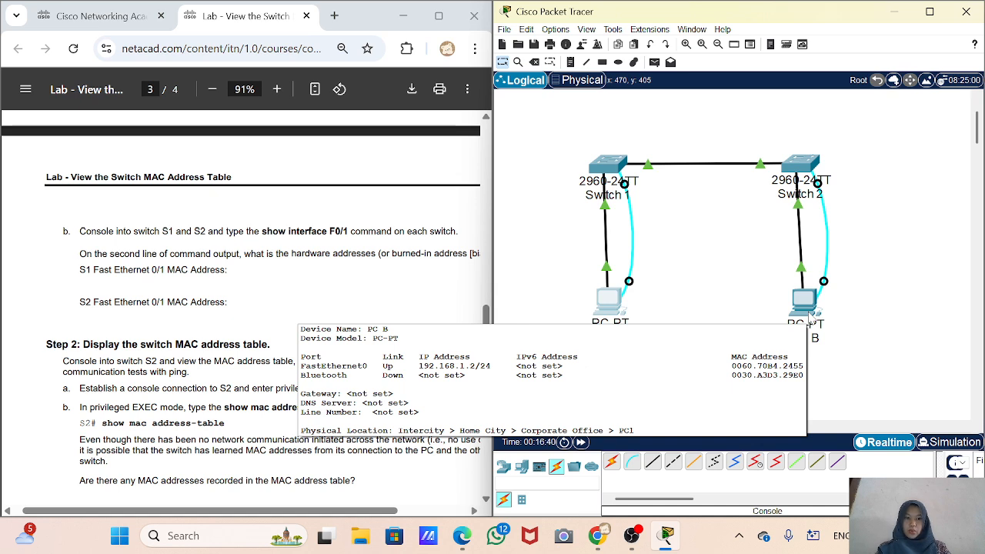
click(810, 325)
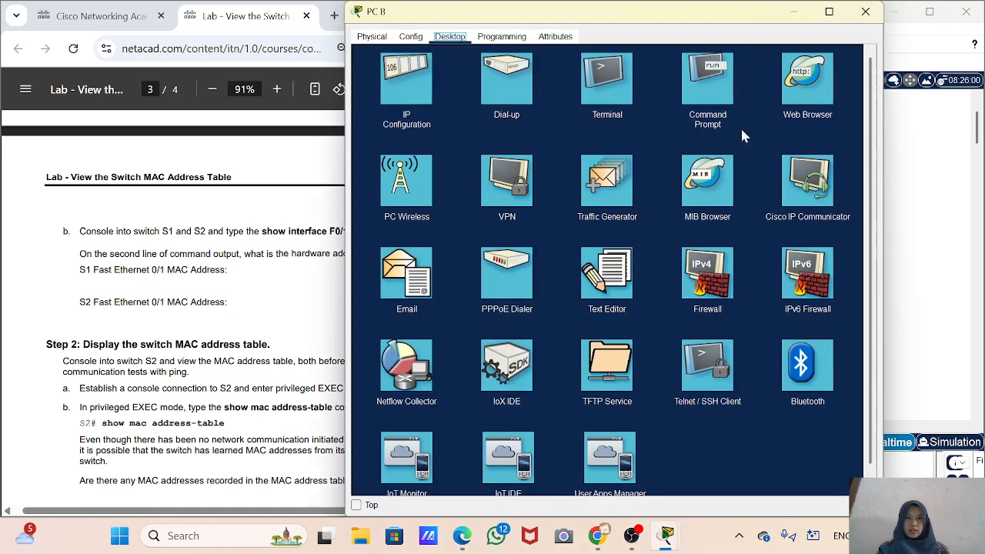
click(625, 91)
click(836, 168)
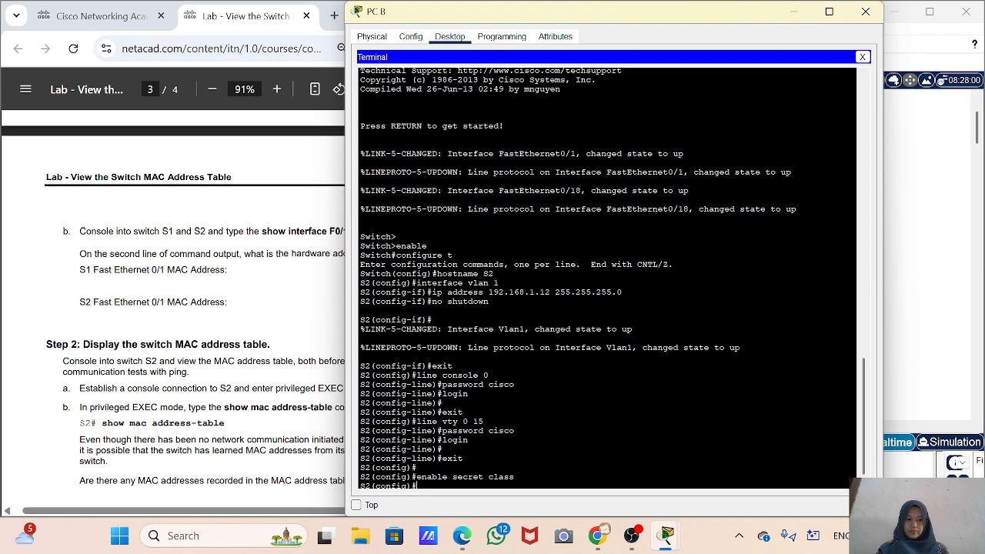
key(Return)
key(Return)
text(exit)
key(Return)
Run show interfaces f0/1 on S2 and highlight the hardware address of its FastEthernet0/1 in the output.
text(show)
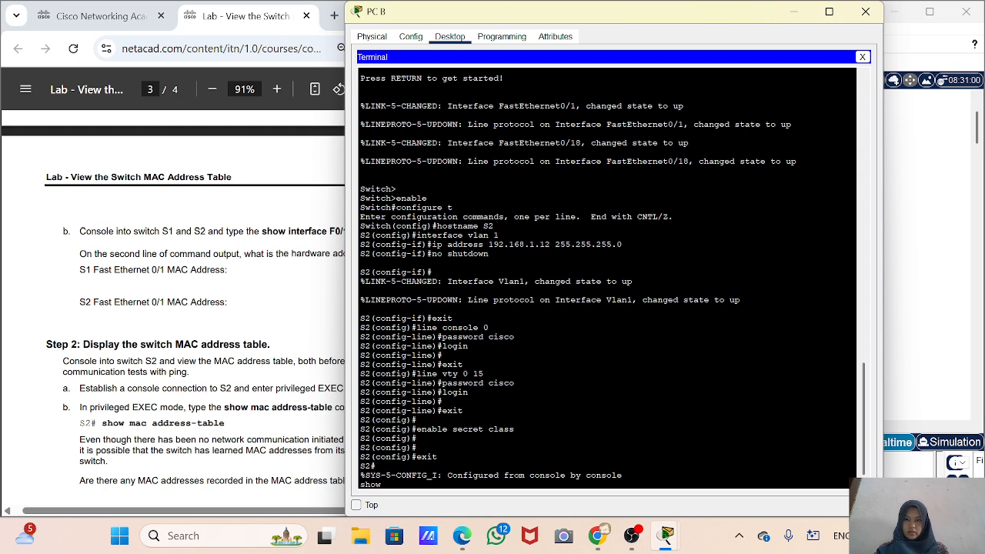
text( in)
key(Tab)
text(f)
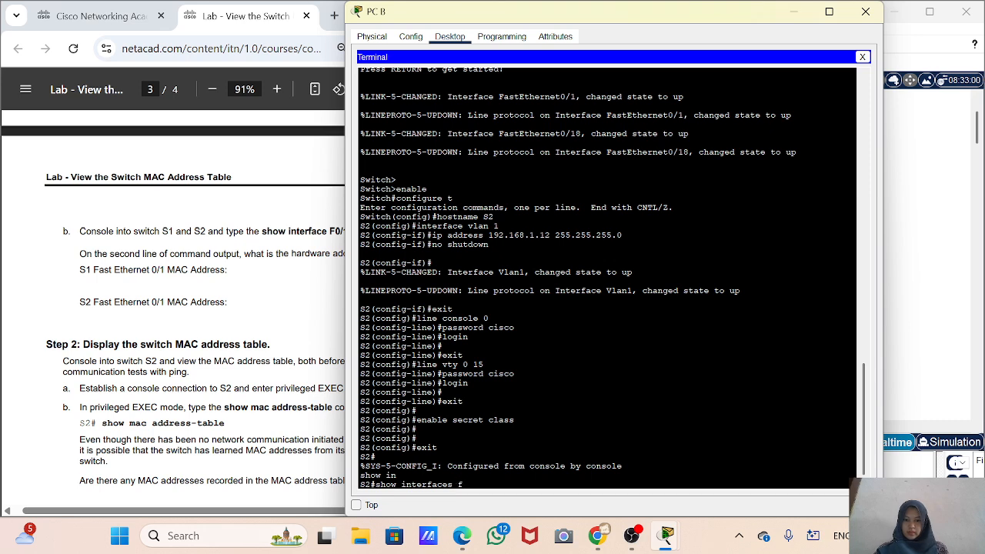
text(0/1)
key(Return)
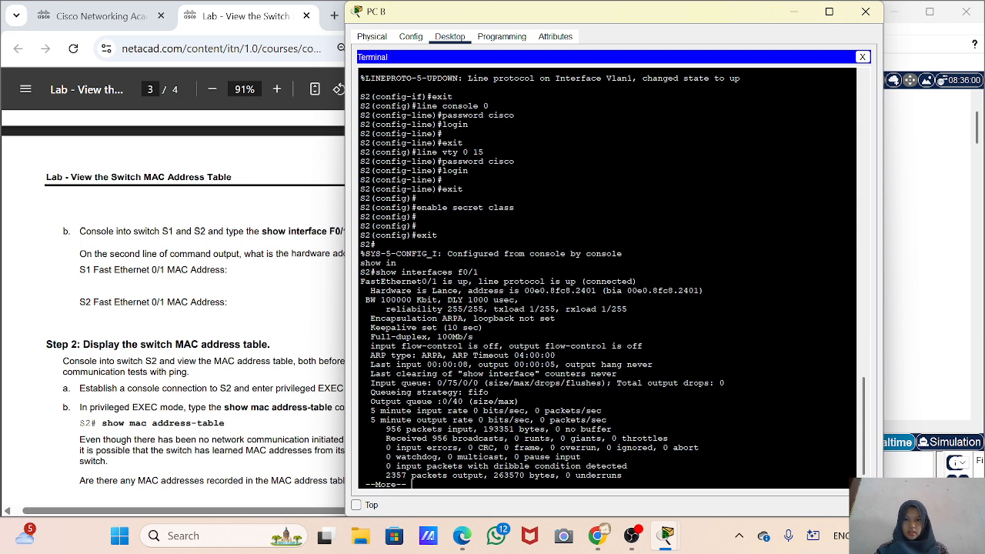
drag(522, 291, 597, 290)
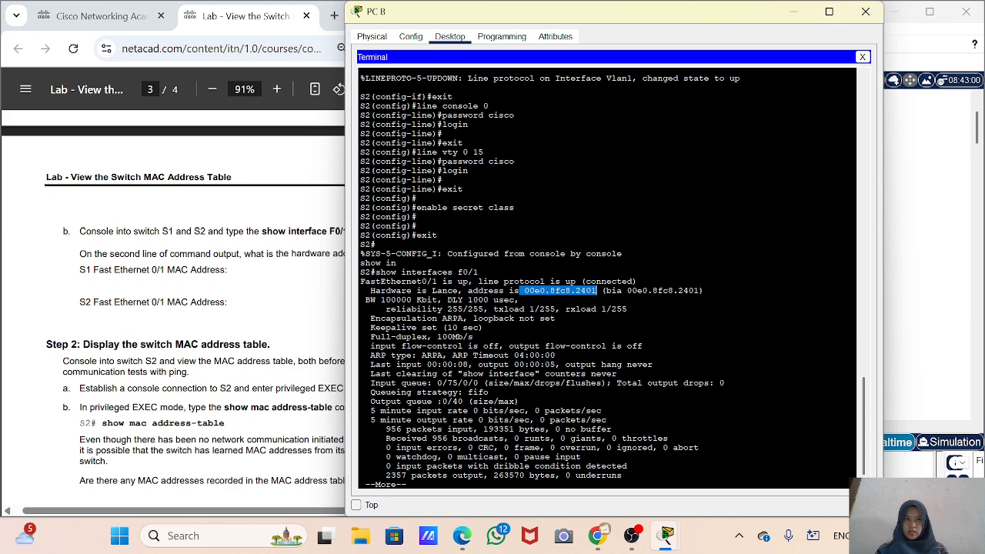
Minimize the PC B window and read the lab's Step 2 instructions on displaying the switch MAC address table.
click(795, 11)
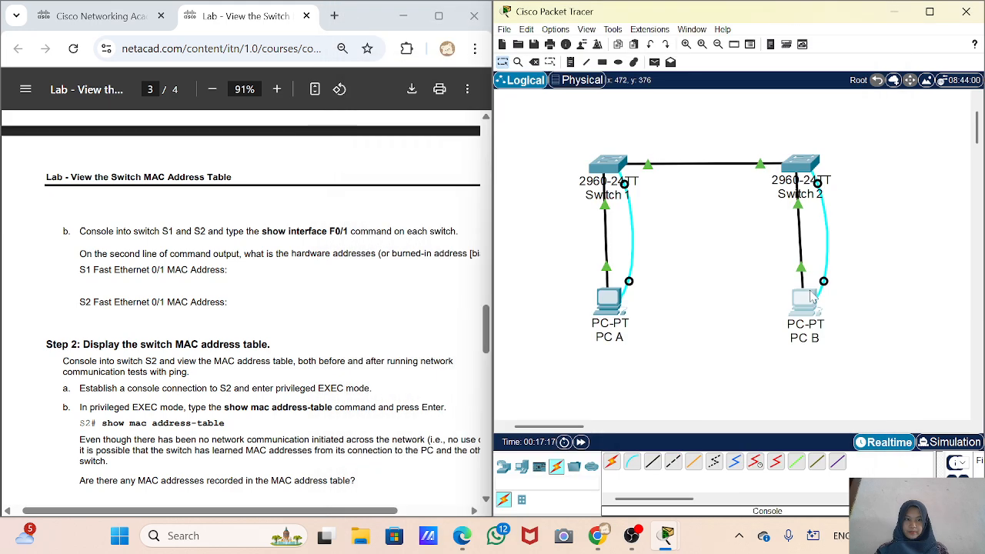
mouse_move(812, 299)
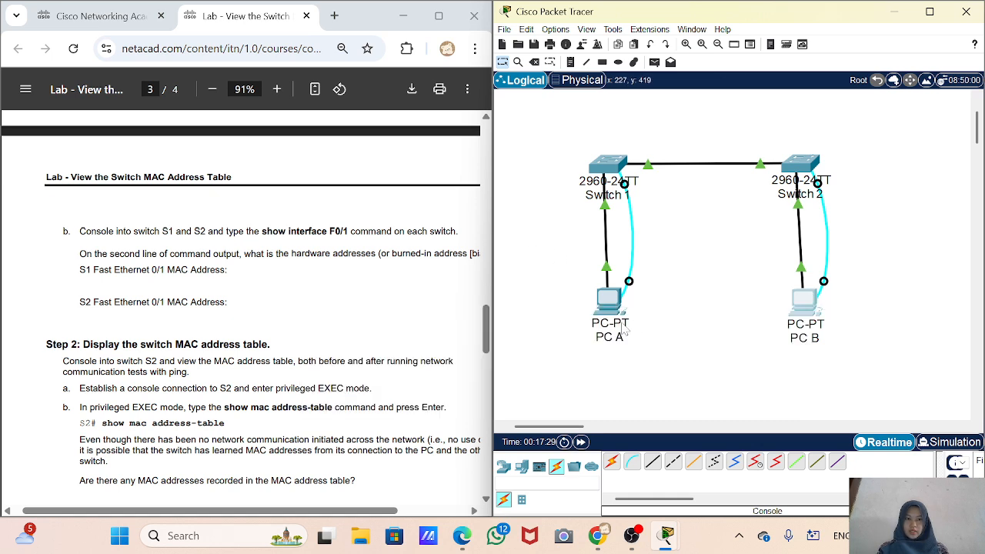
scroll(244, 308, down, 1)
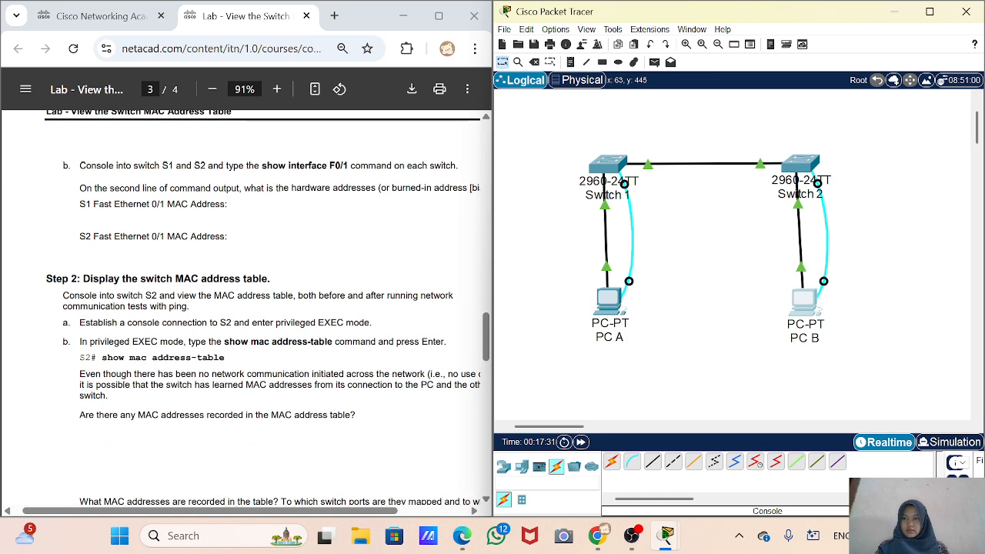
click(41, 281)
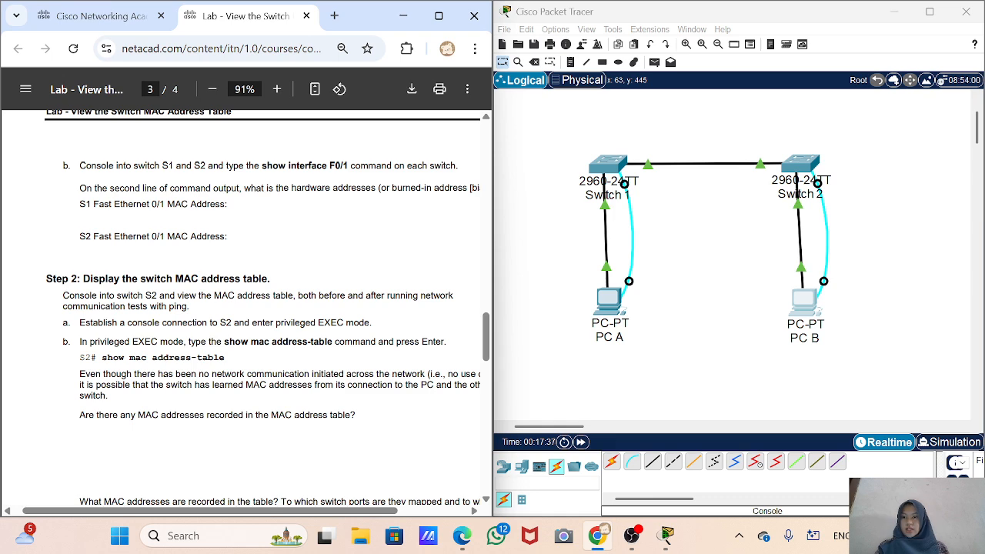
scroll(262, 308, down, 1)
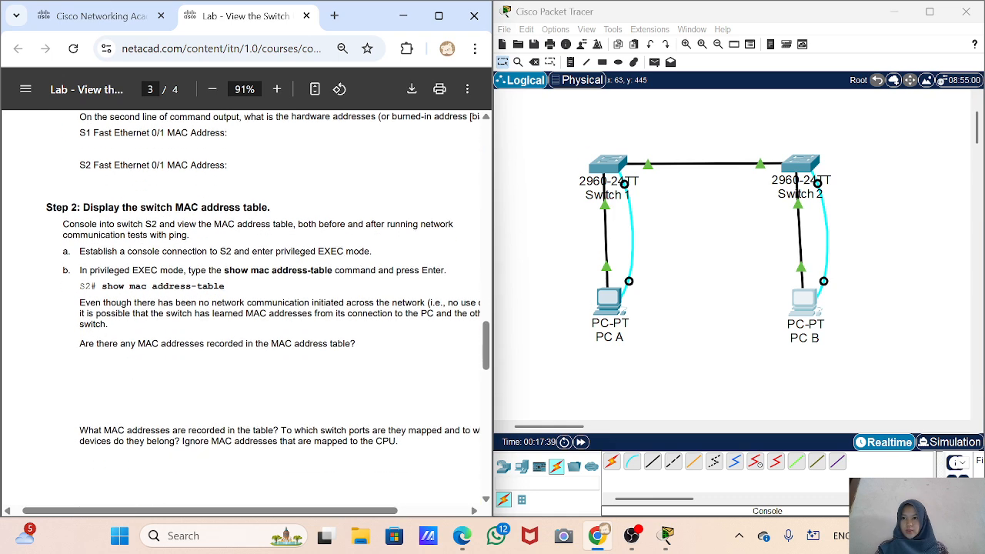
Reopen PC B's terminal beside the lab instructions and page through the remaining interface output to the S2 privileged prompt.
click(802, 312)
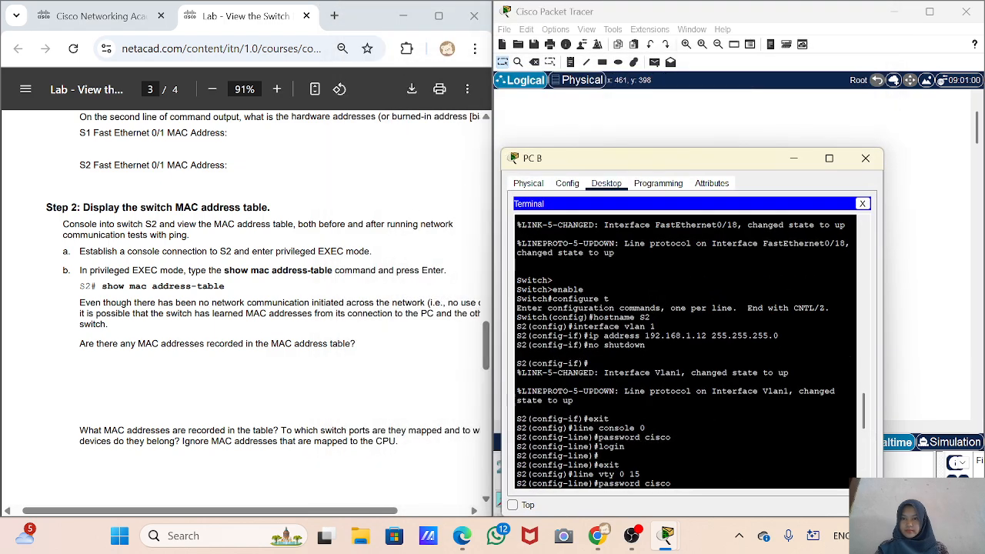
scroll(256, 334, down, 2)
scroll(256, 334, down, 7)
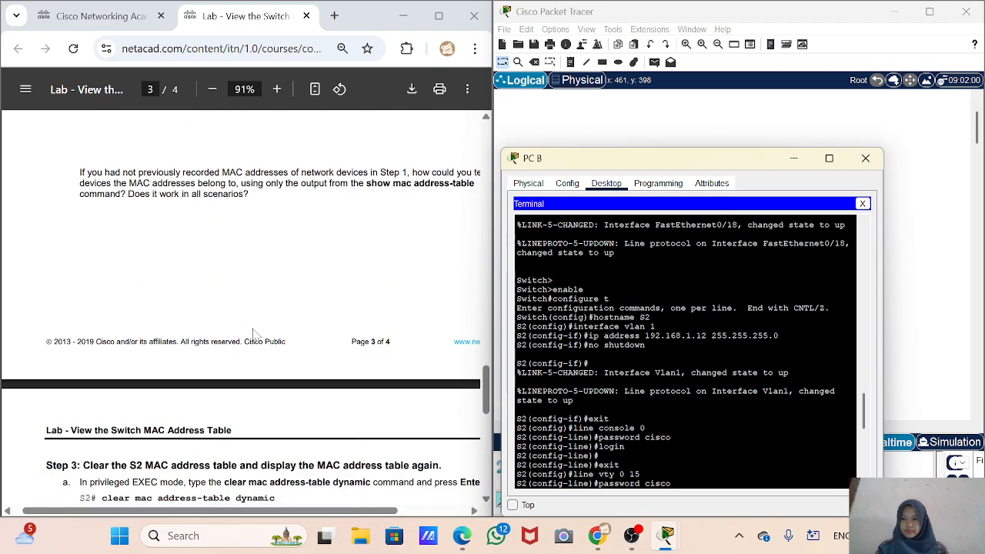
scroll(256, 335, up, 10)
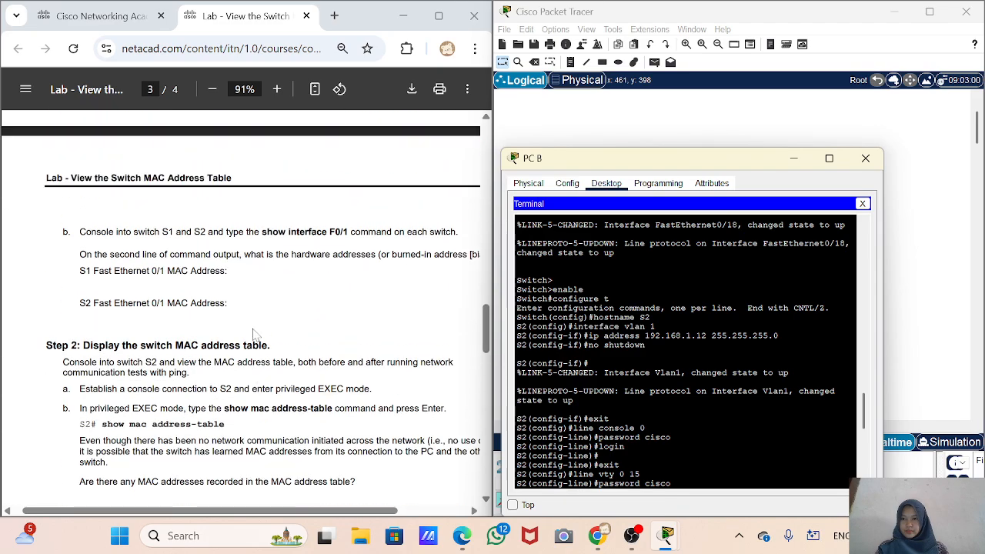
scroll(256, 335, down, 2)
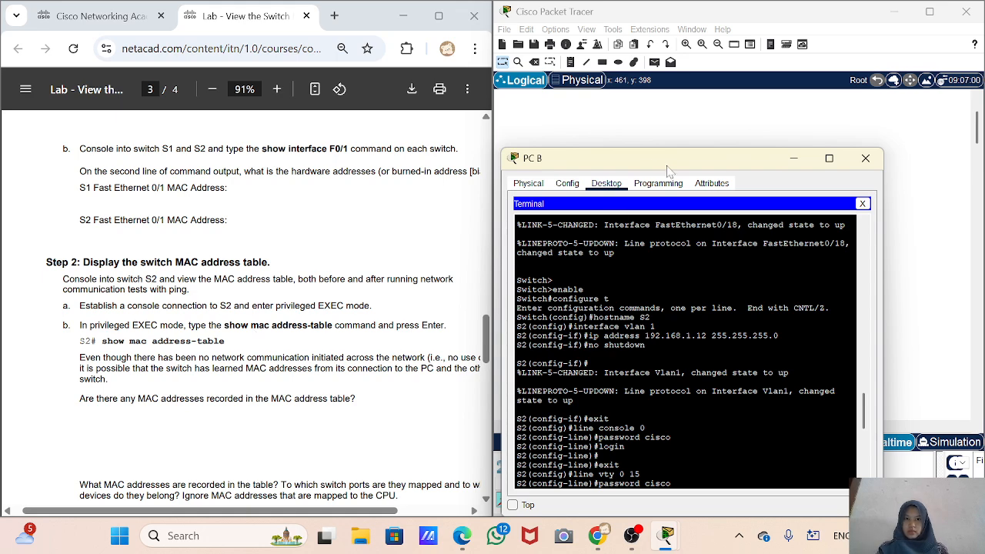
drag(650, 163, 547, 85)
scroll(690, 174, down, 10)
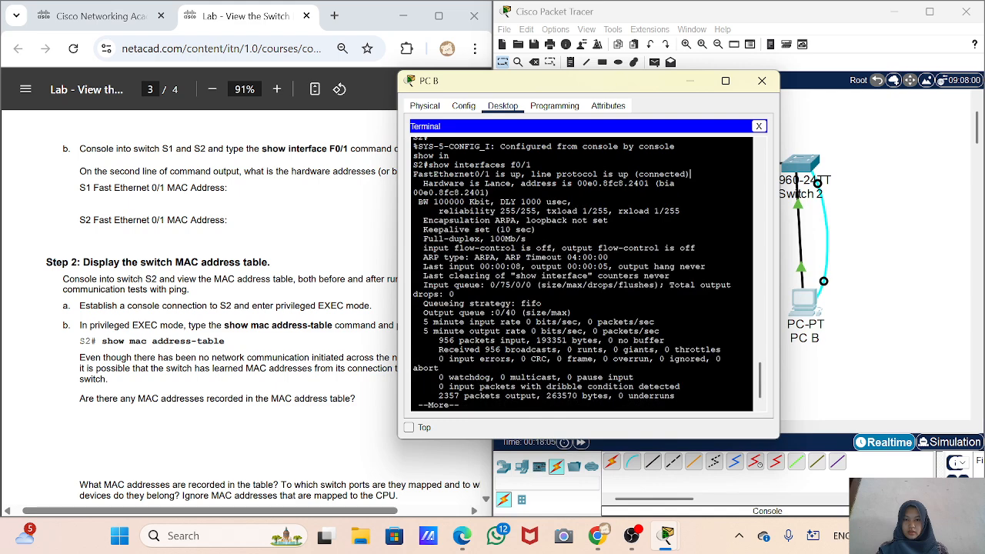
key(Return)
key(Return)
key(Return)
key(Return)
key(Return)
key(Return)
key(Return)
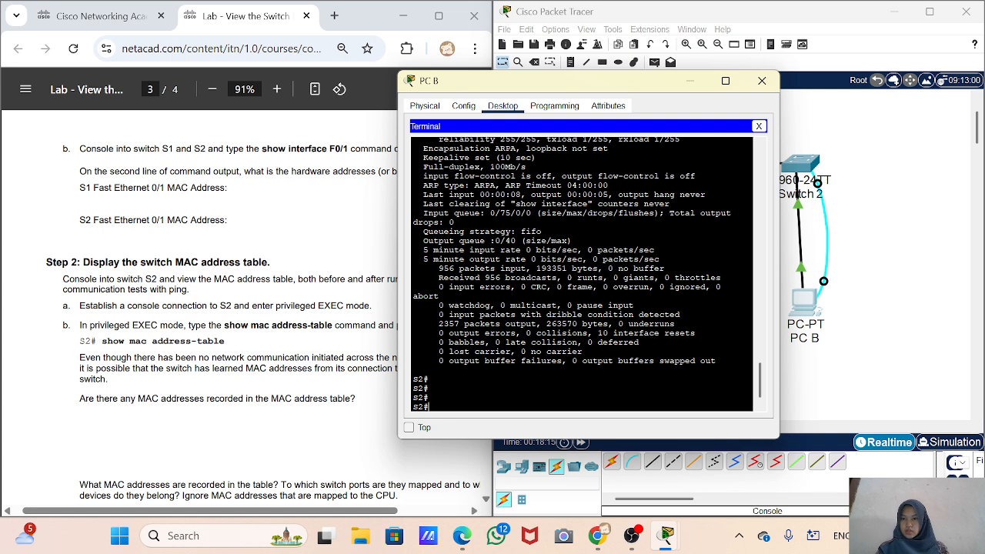
Run show mac address-table on S2 in privileged EXEC mode.
text(show mac address)
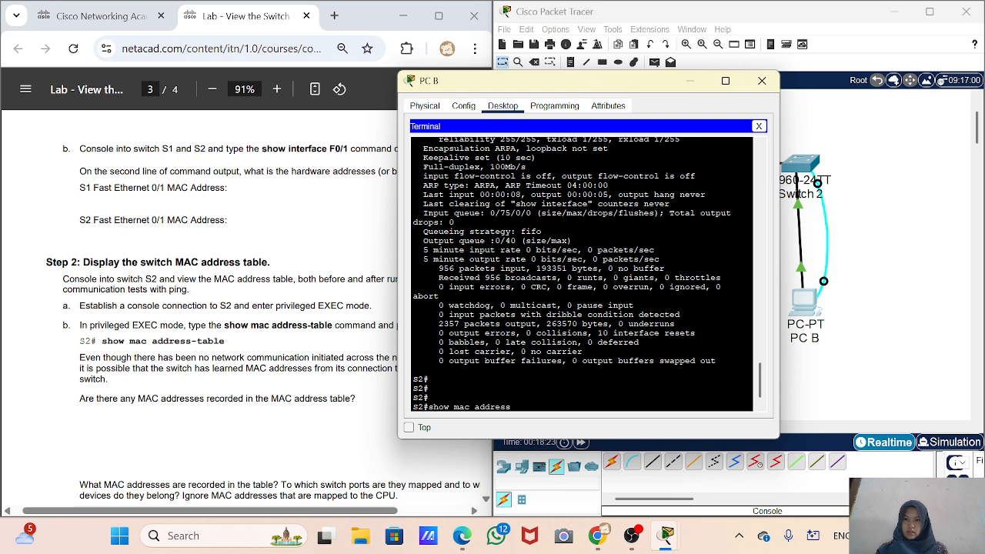
text(-)
key(Tab)
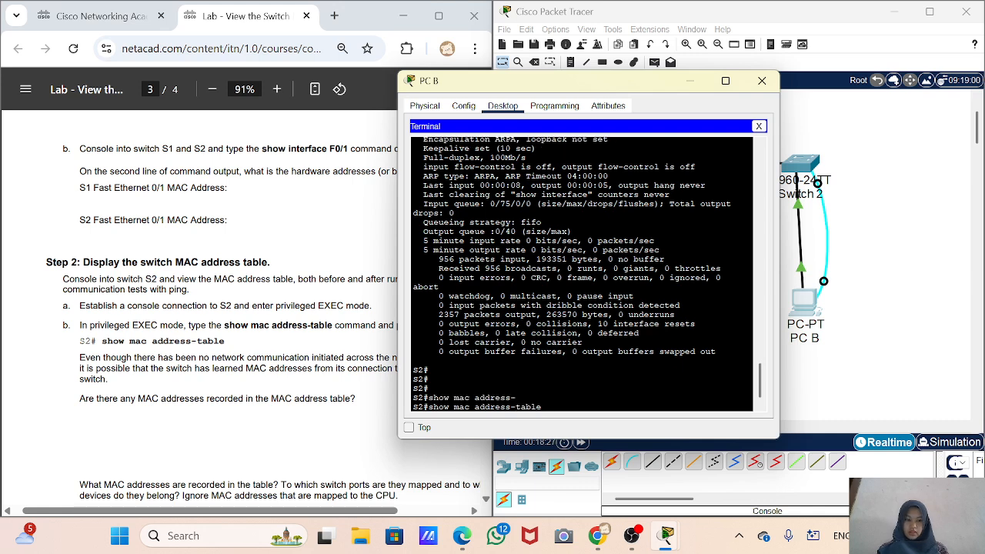
key(Return)
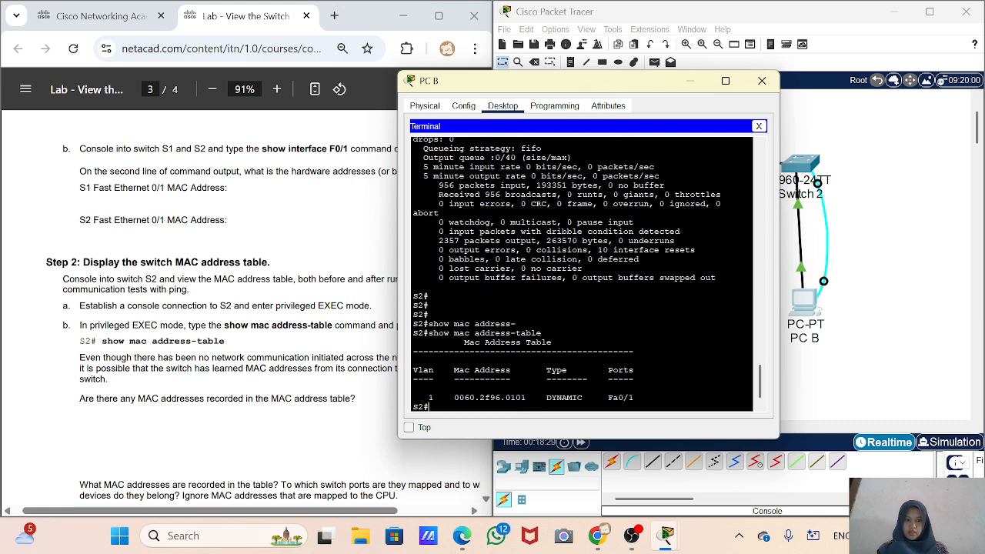
key(Return)
key(Return)
key(Return)
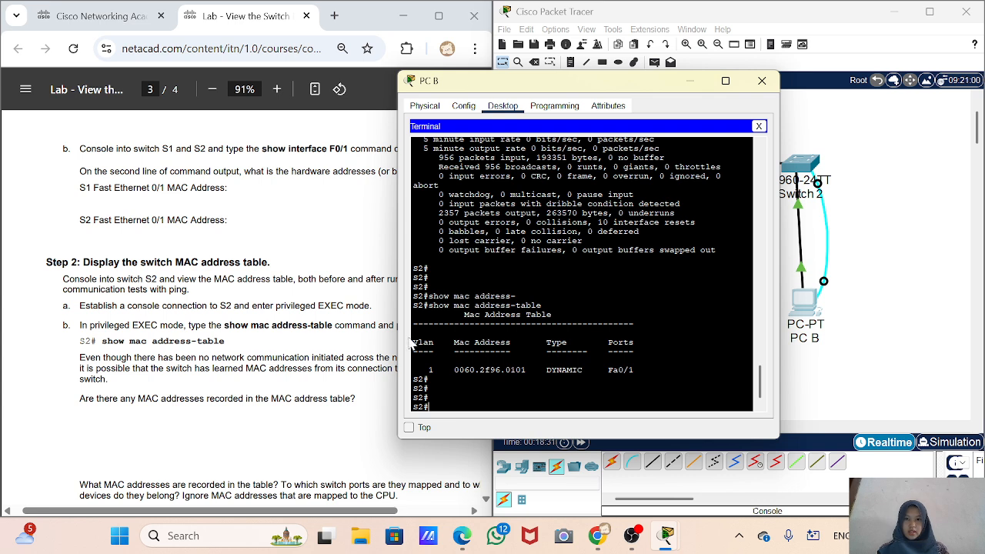
Highlight the entry in S2's MAC address table and compare it with the hardware address in the earlier show interfaces f0/1 output.
drag(414, 342, 428, 379)
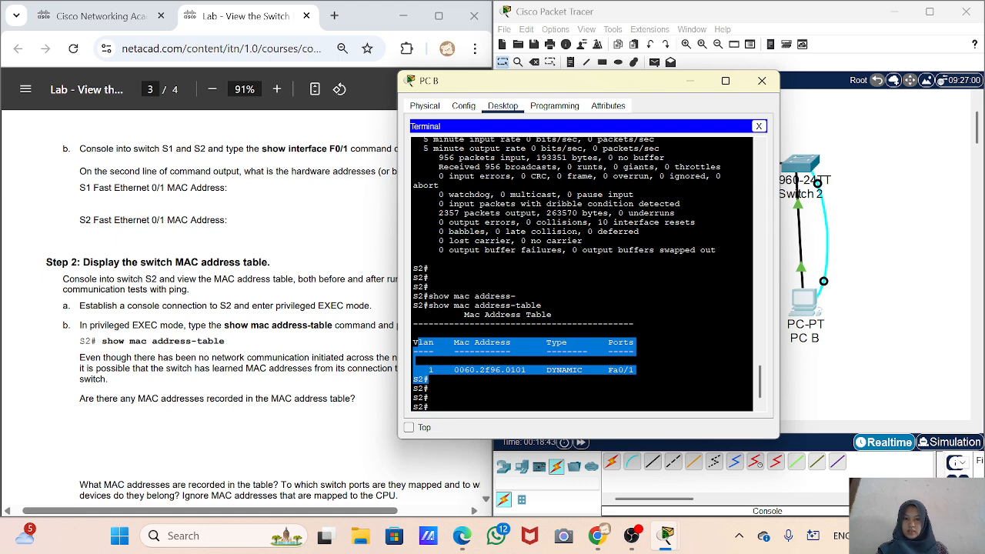
scroll(582, 274, up, 7)
scroll(582, 275, up, 1)
scroll(583, 275, up, 3)
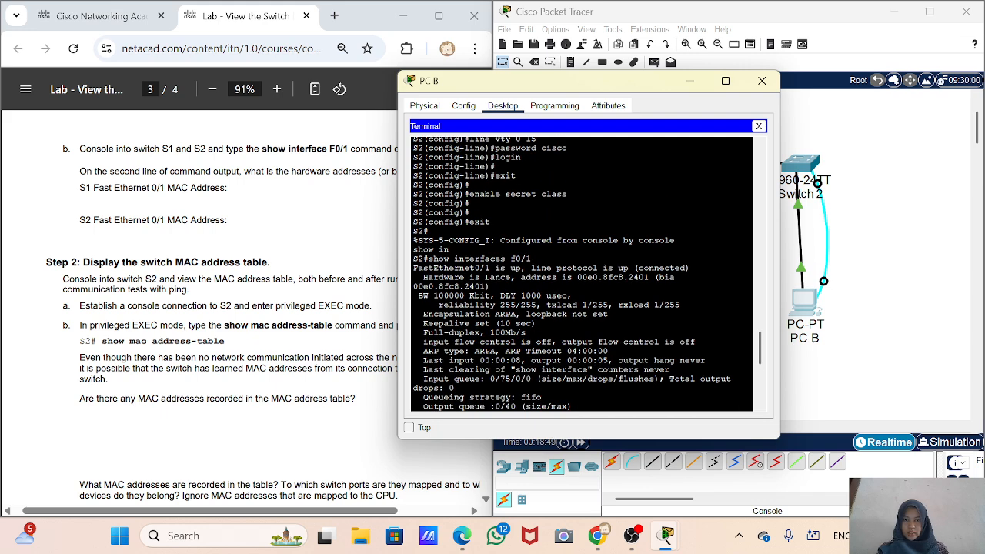
scroll(582, 275, down, 10)
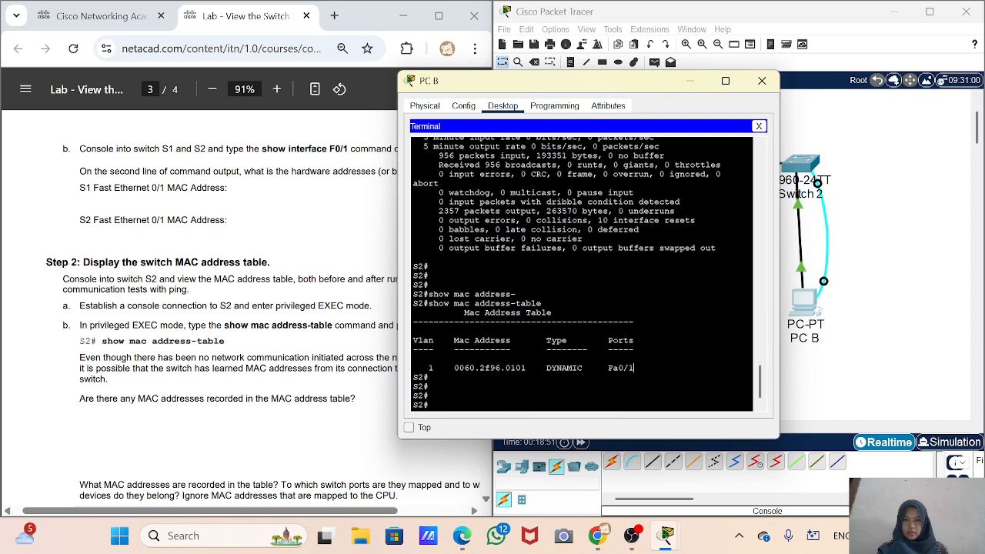
drag(634, 368, 413, 368)
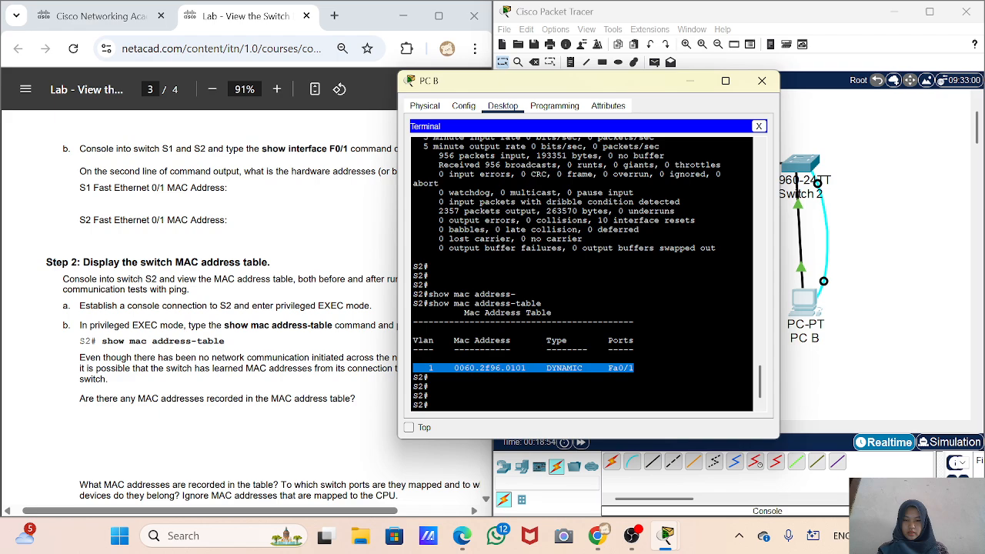
scroll(582, 274, up, 1)
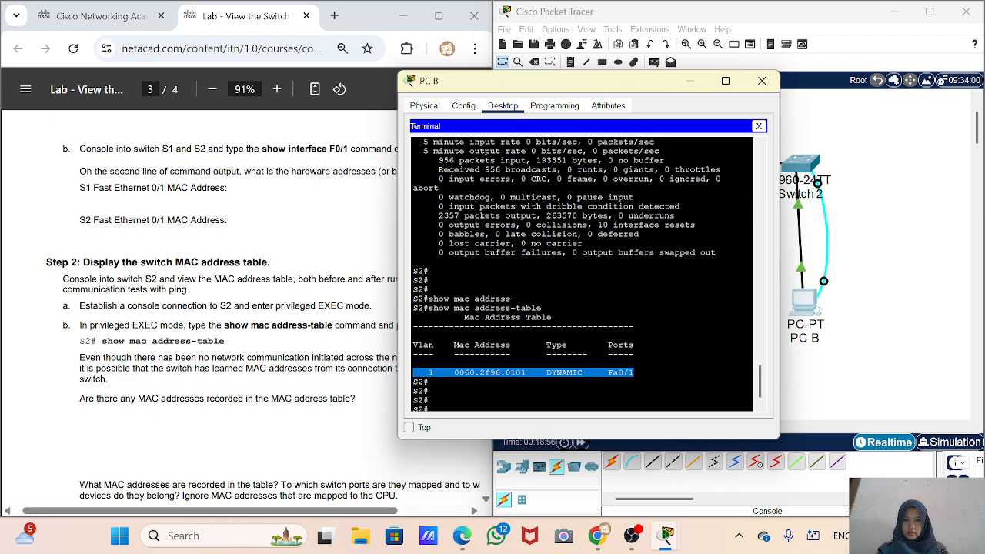
scroll(581, 274, up, 9)
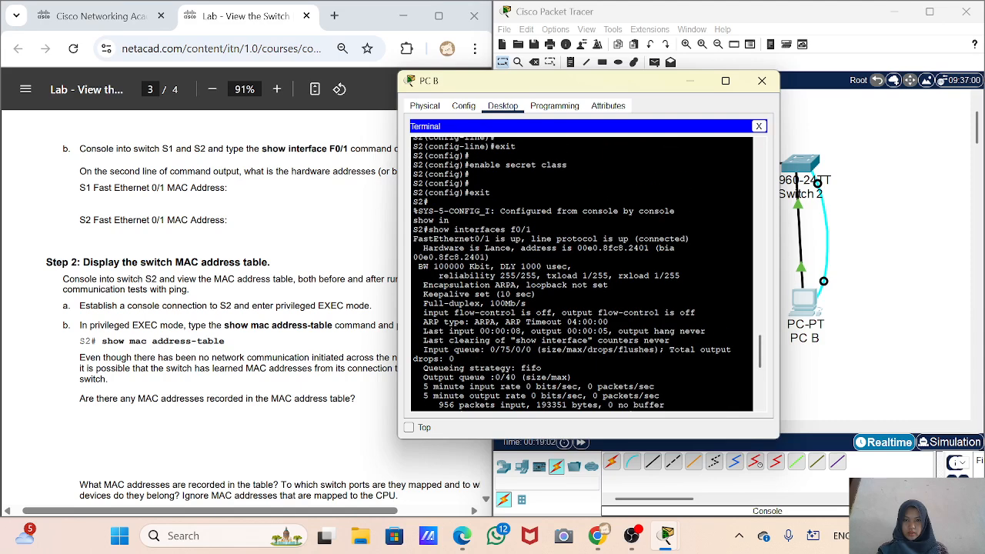
scroll(582, 274, down, 10)
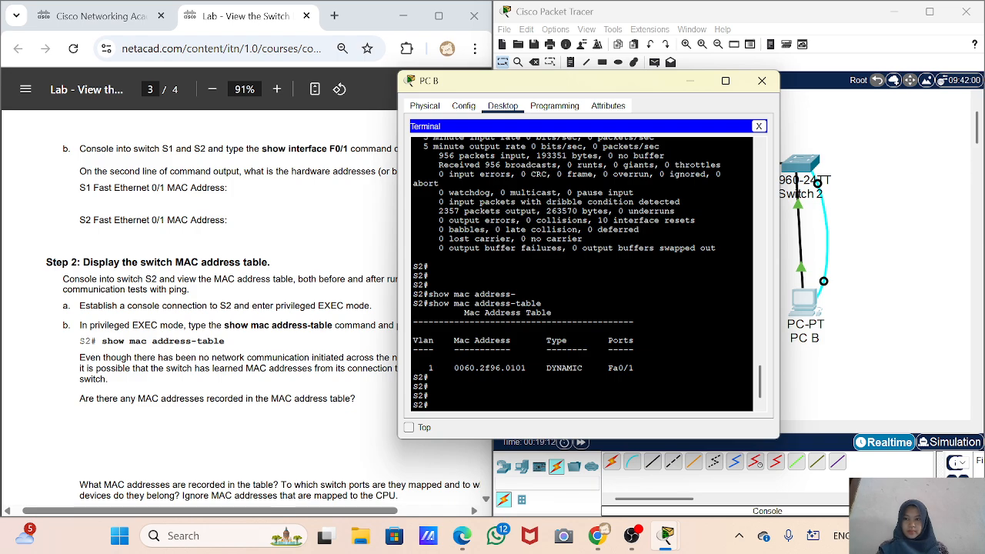
Try to copy the clear mac address-table dynamic command from Step 3 of the lab instructions.
scroll(230, 308, down, 3)
scroll(231, 308, down, 12)
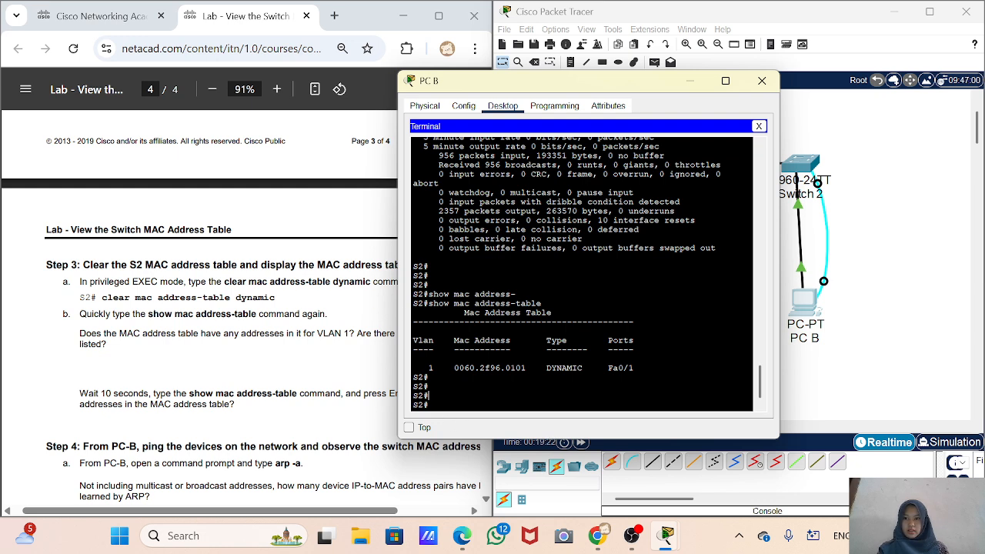
drag(274, 298, 101, 298)
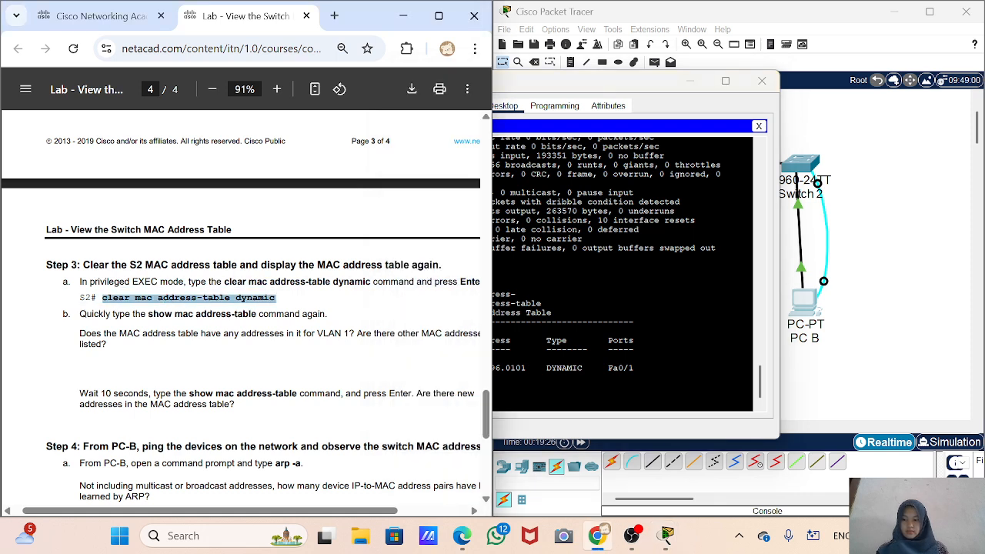
right_click(101, 298)
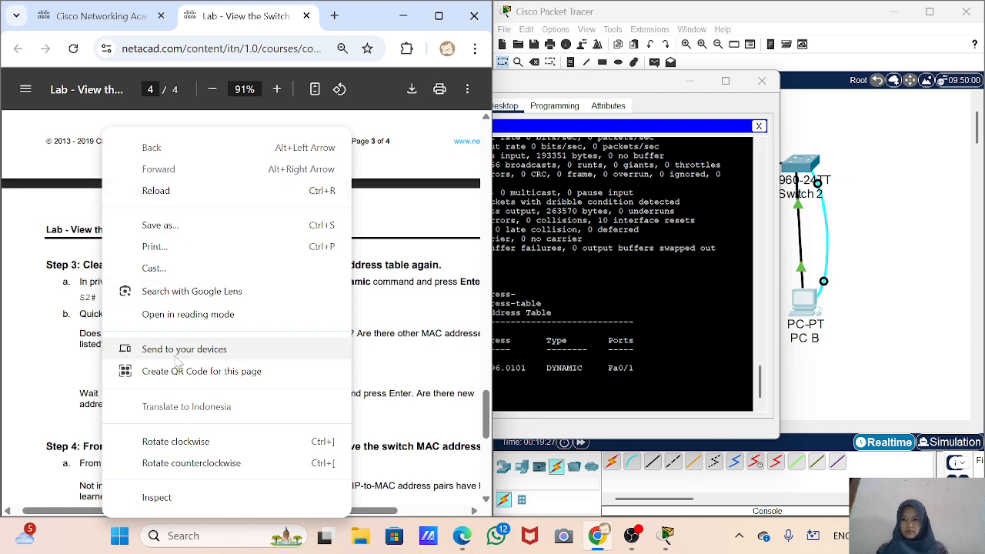
drag(405, 330, 102, 298)
click(290, 283)
right_click(102, 298)
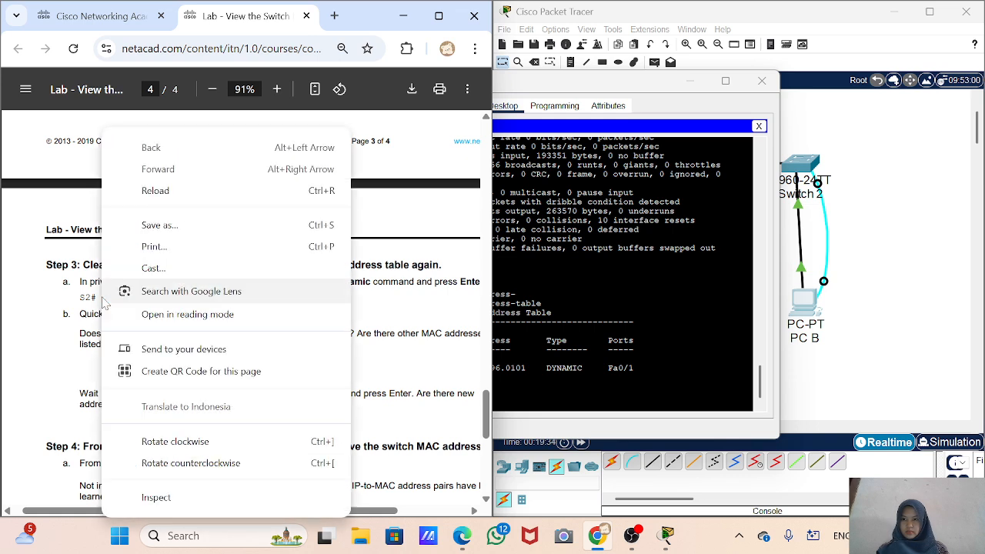
click(496, 347)
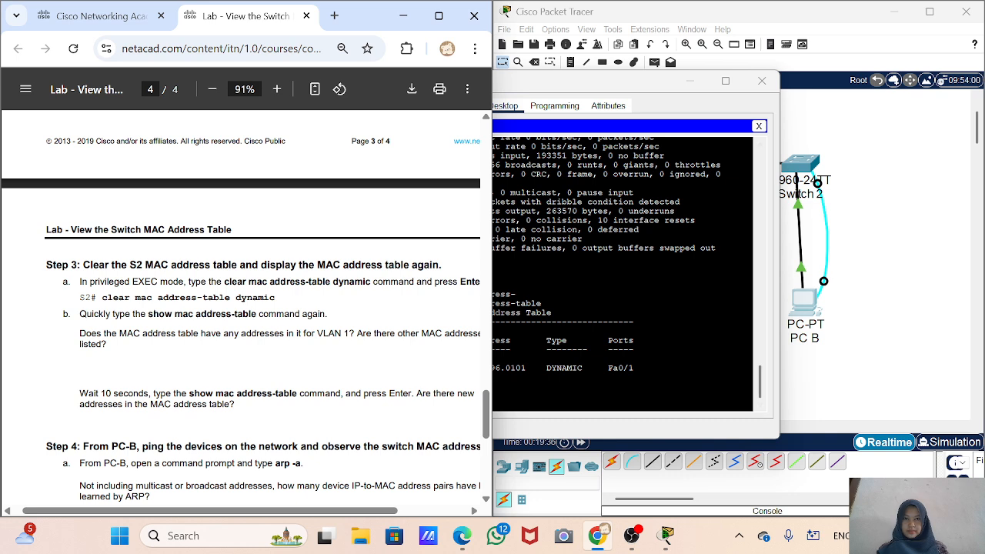
Clear S2's dynamic MAC addresses from PC B's terminal with clear mac address-table dynamic.
click(587, 80)
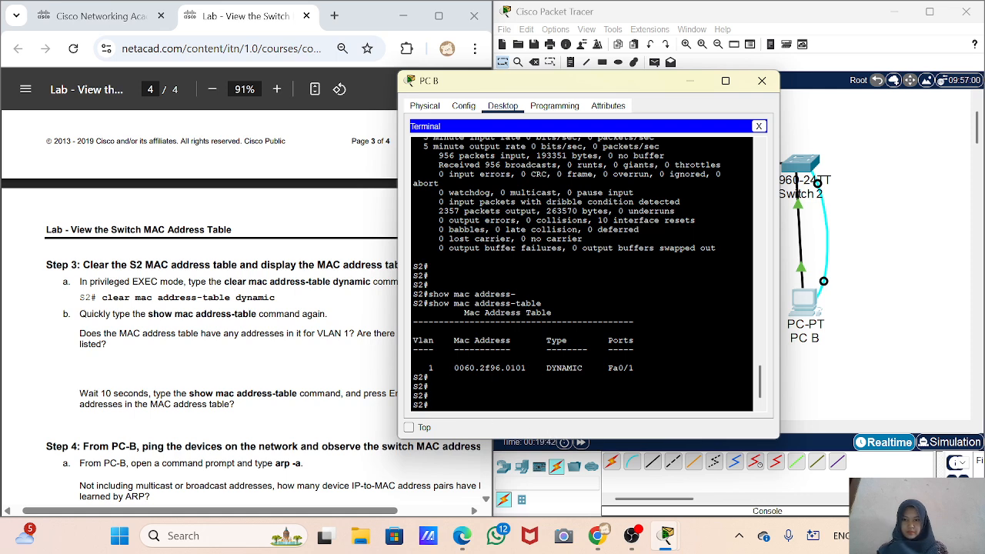
text(clear)
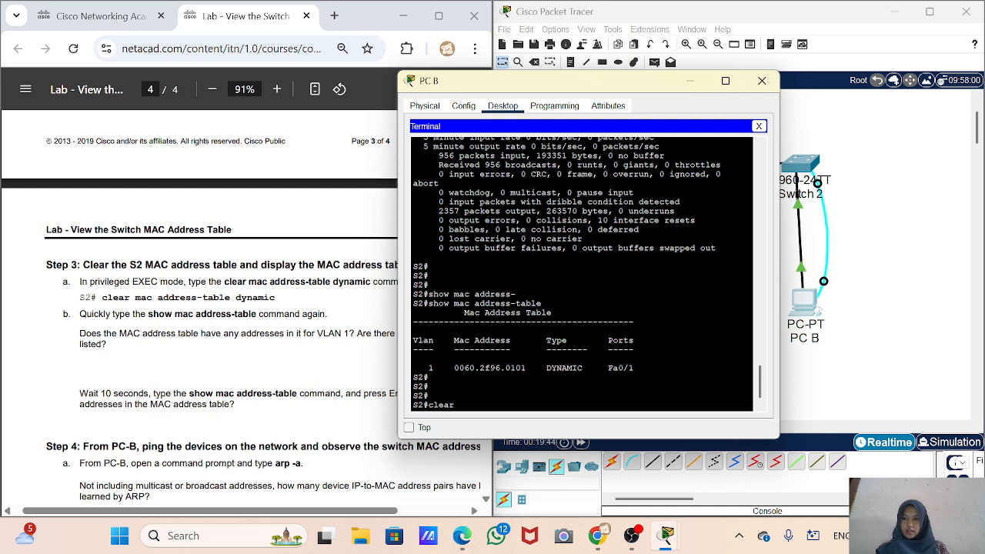
text( ,a)
text(mac)
key(Tab)
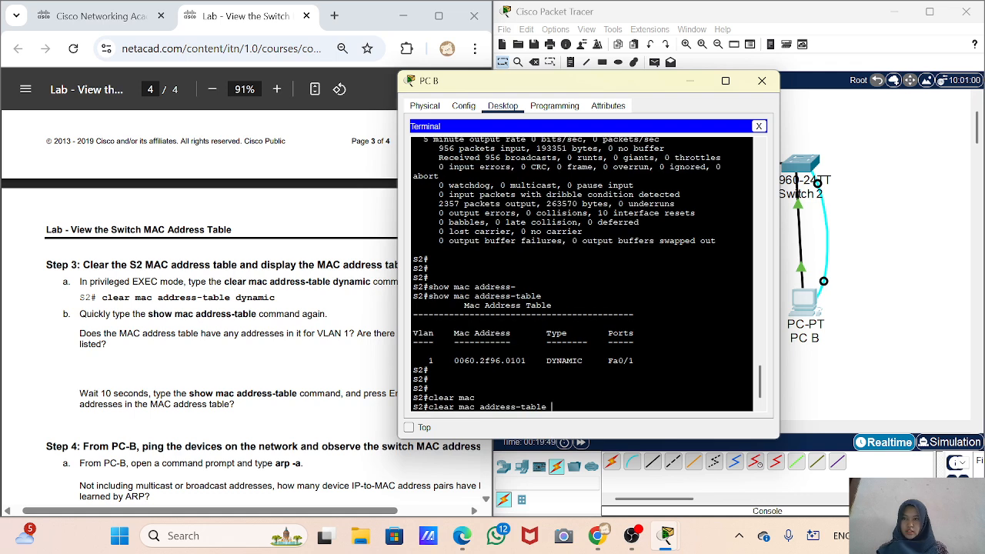
key(Tab)
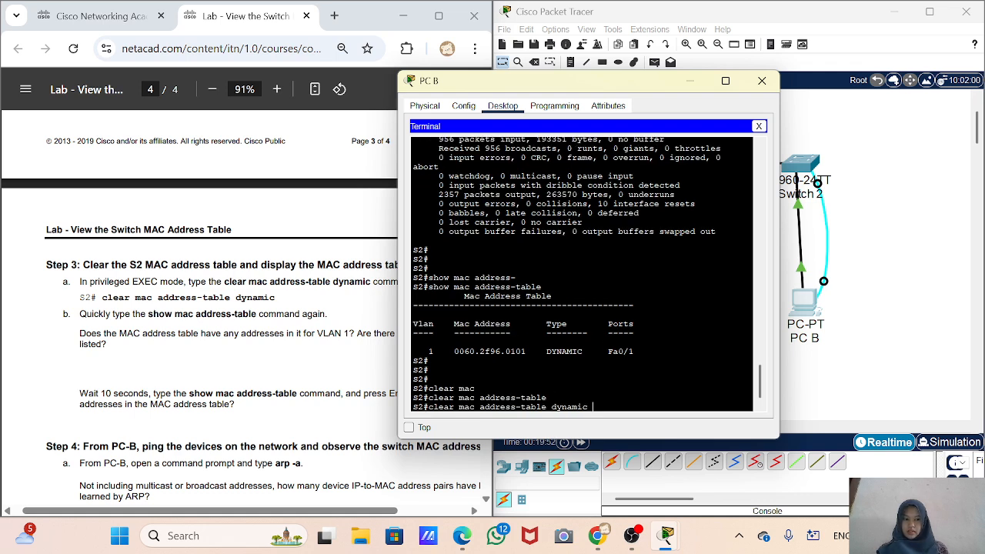
key(Return)
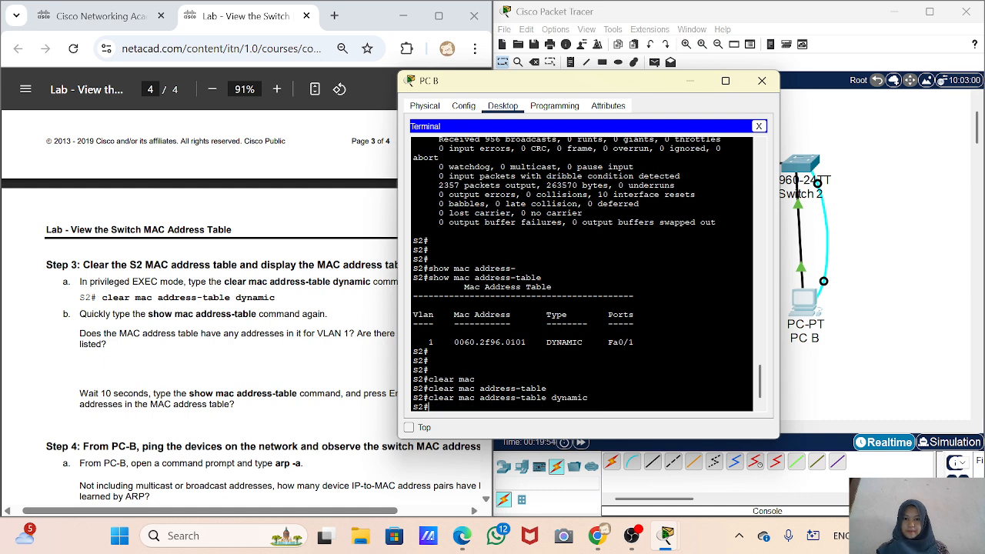
Recall show mac address-table from the command history and run it again on S2 right after the clearing.
key(Return)
key(Up)
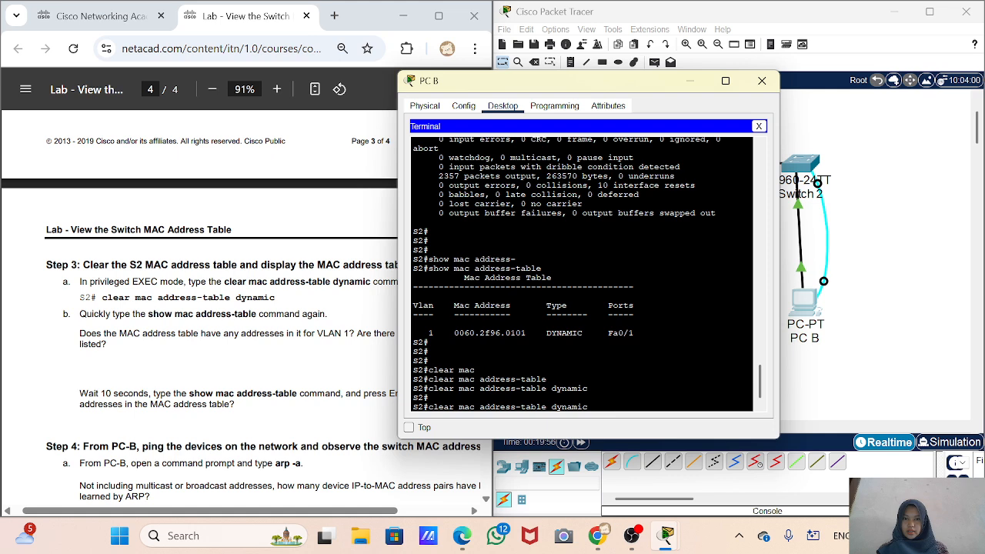
key(Up)
key(Up)
key(Up)
key(Return)
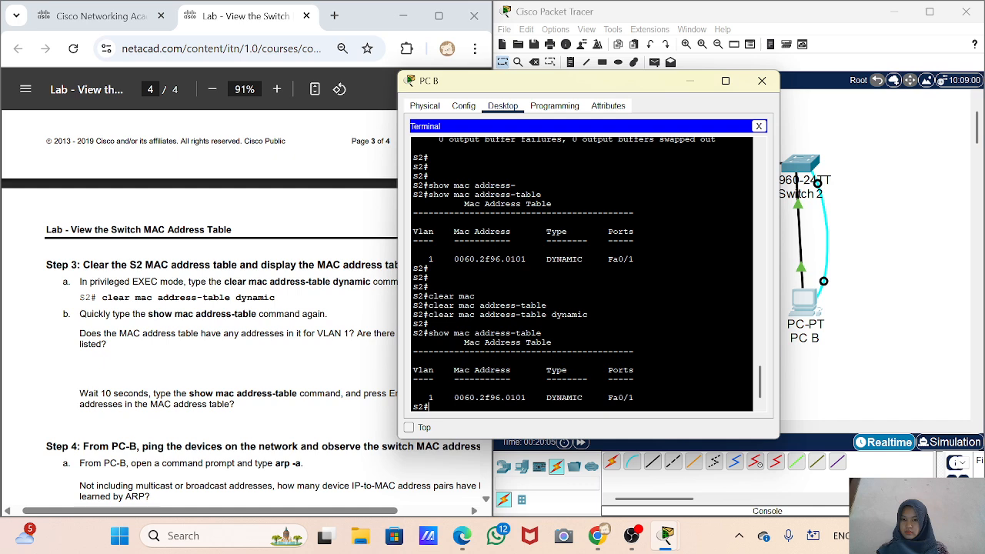
Rerun clear mac address-table dynamic and show mac address-table on S2, and highlight the table output to check it against the Step 3 question.
key(Up)
key(Up)
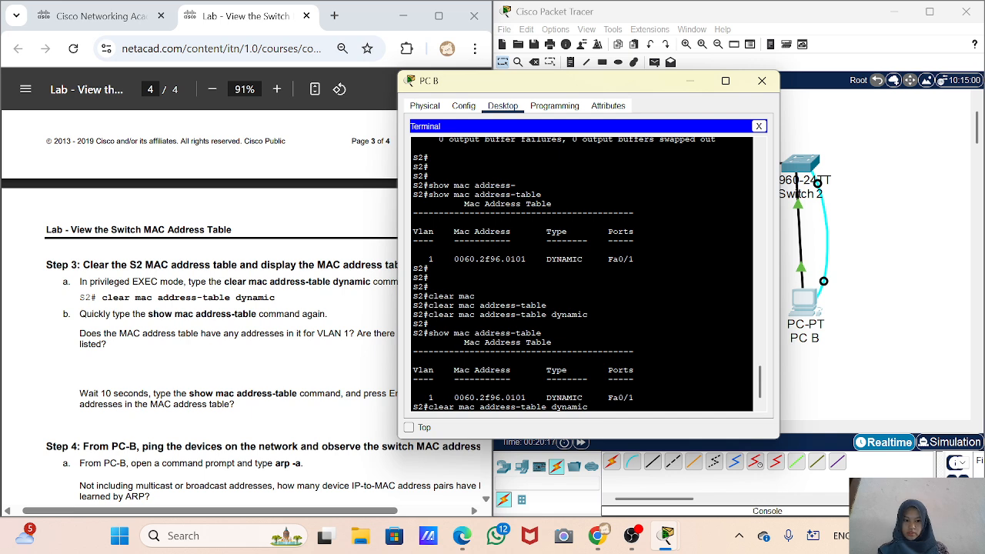
key(Return)
key(Up)
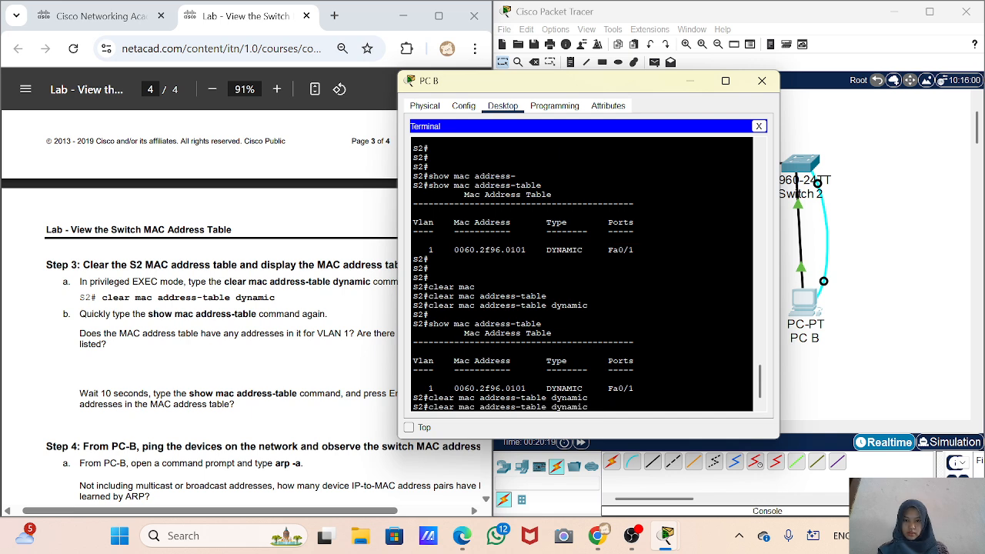
key(Up)
key(Return)
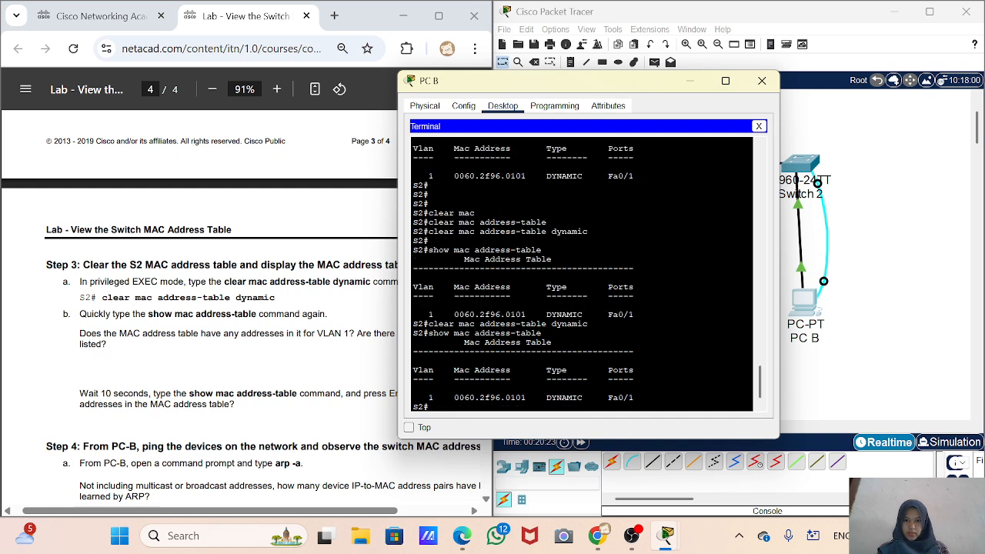
drag(634, 398, 462, 342)
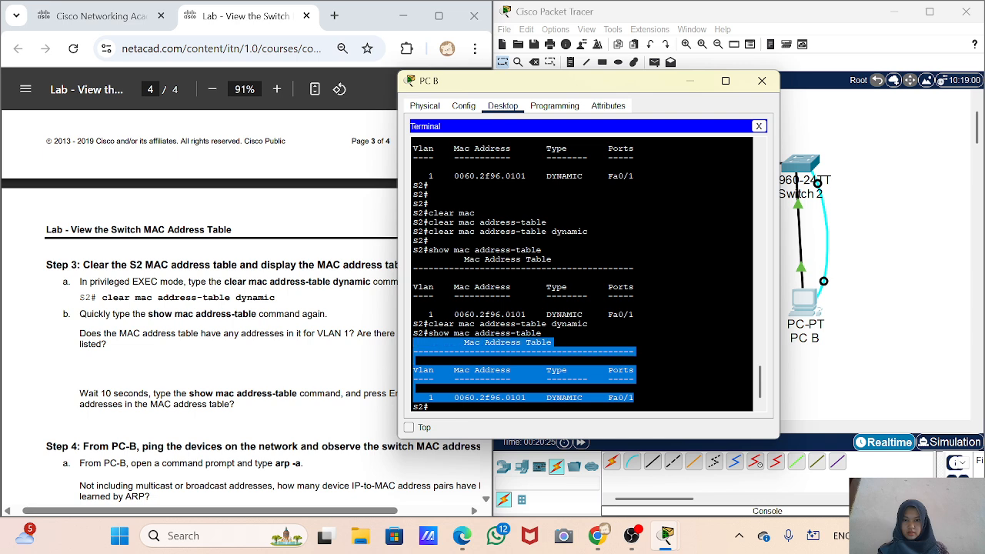
click(356, 333)
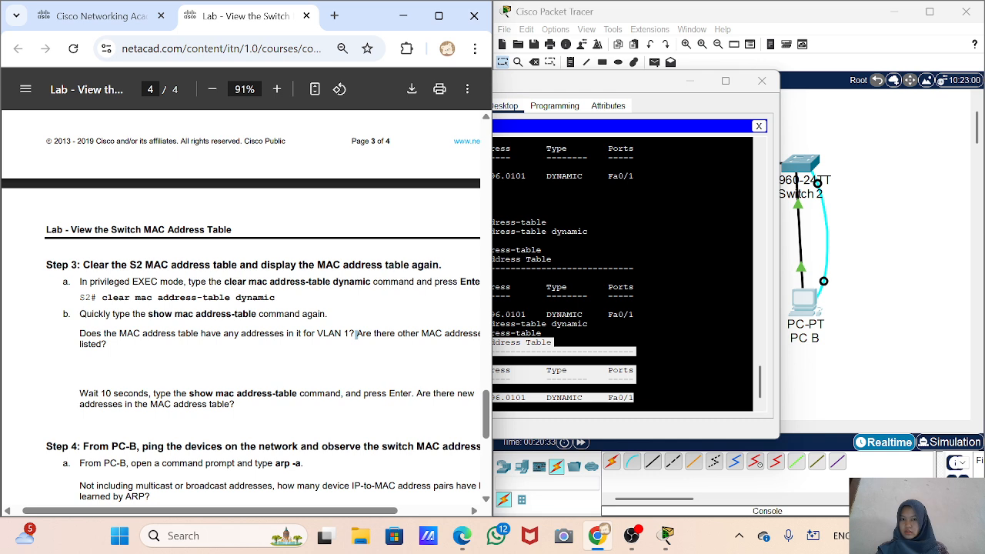
Clear S2's dynamic MAC addresses once more from PC B's terminal and display the MAC address table after a short wait.
click(602, 133)
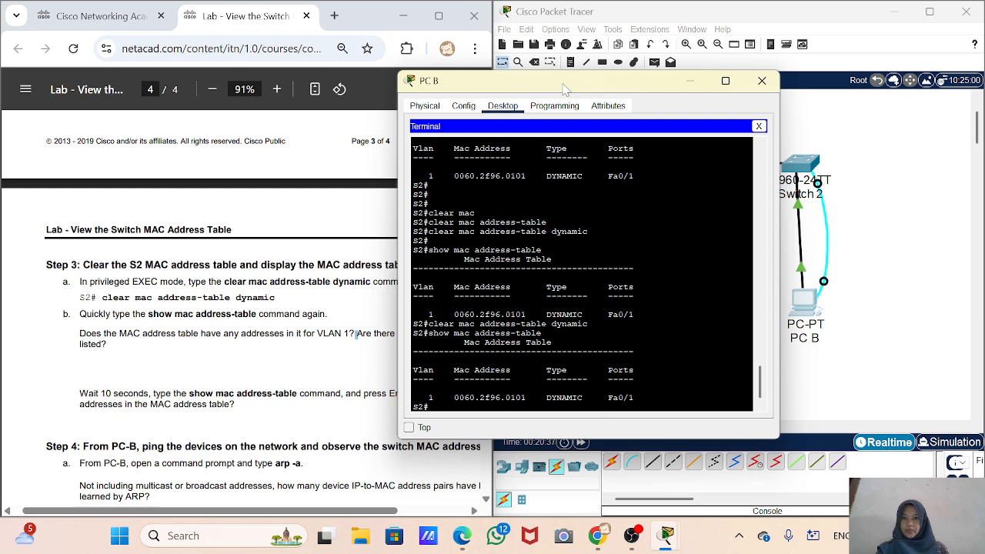
key(Up)
key(Up)
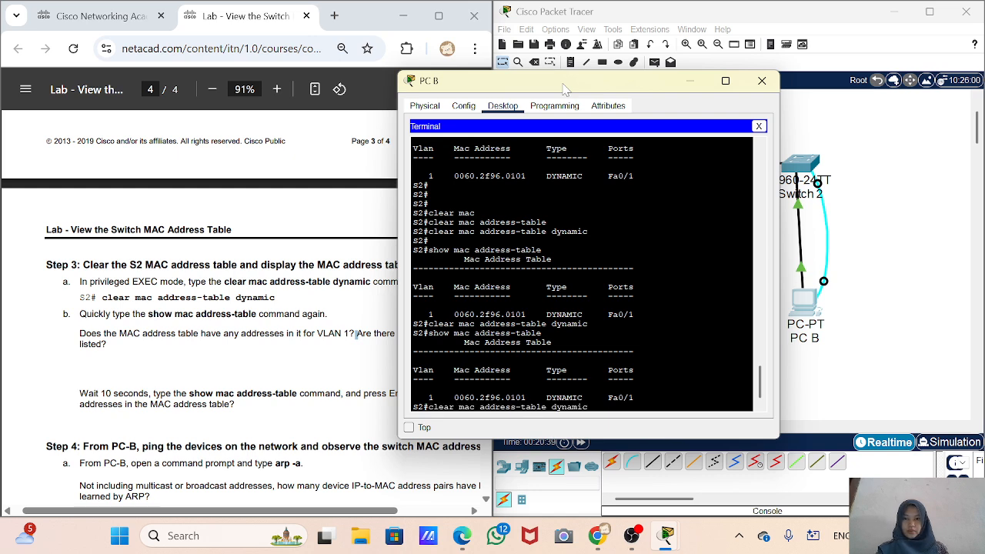
key(Return)
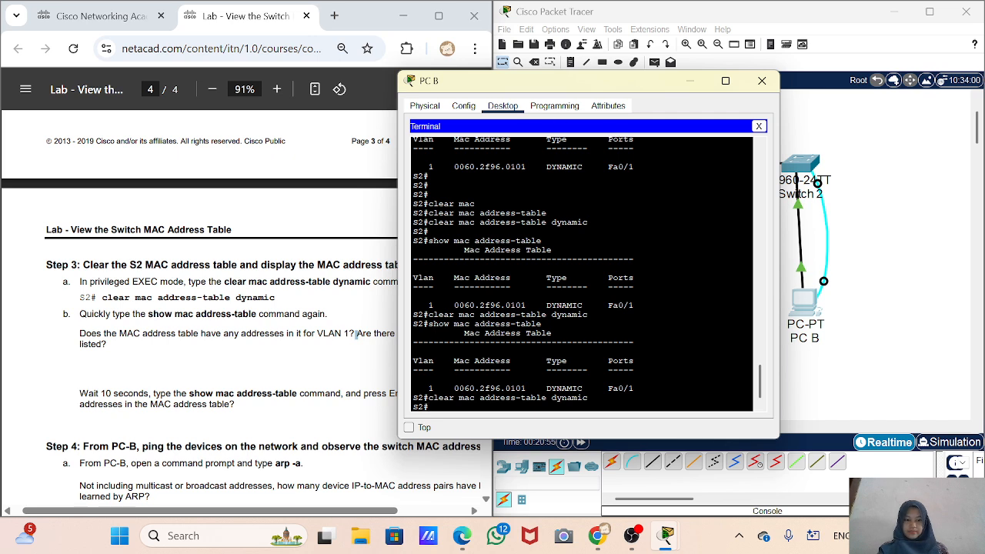
key(Up)
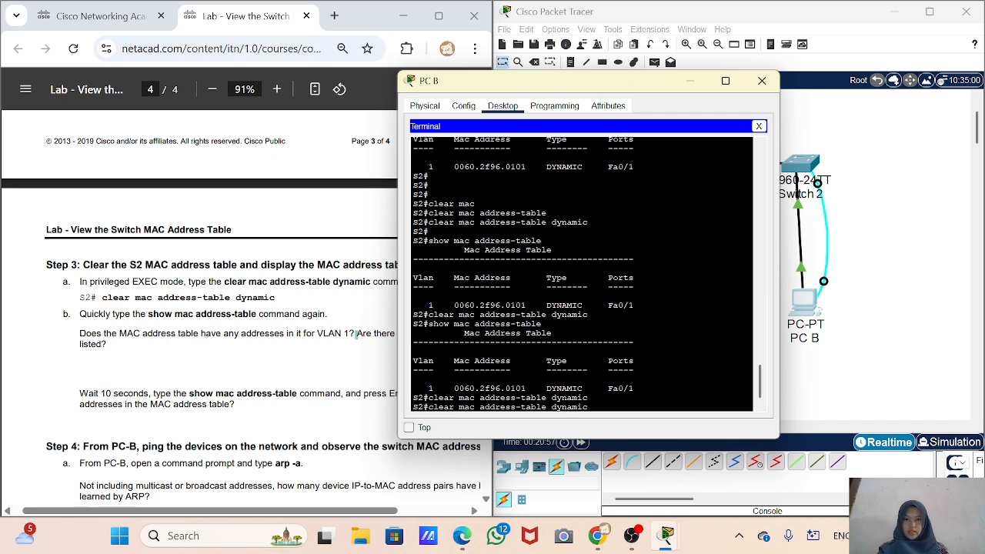
key(Return)
key(Up)
key(Up)
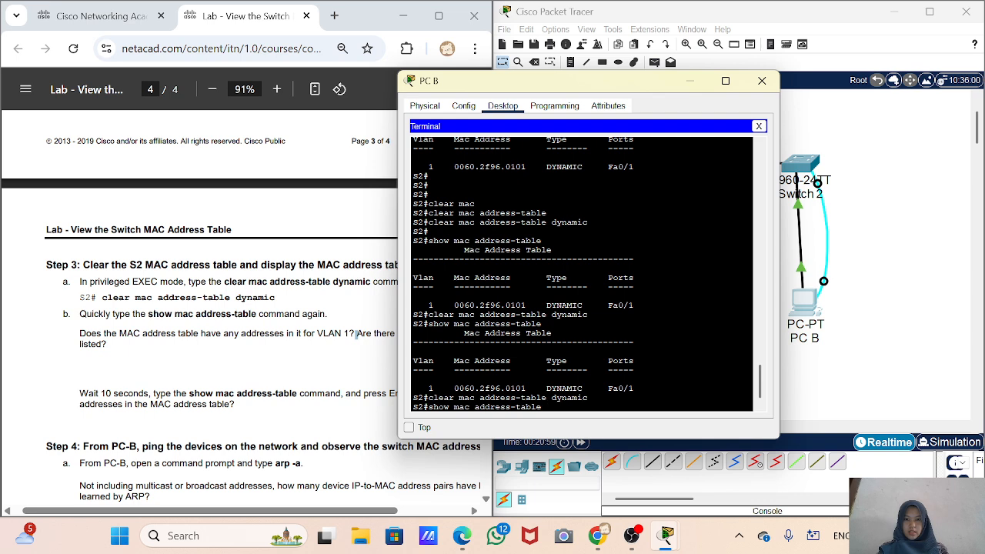
key(Return)
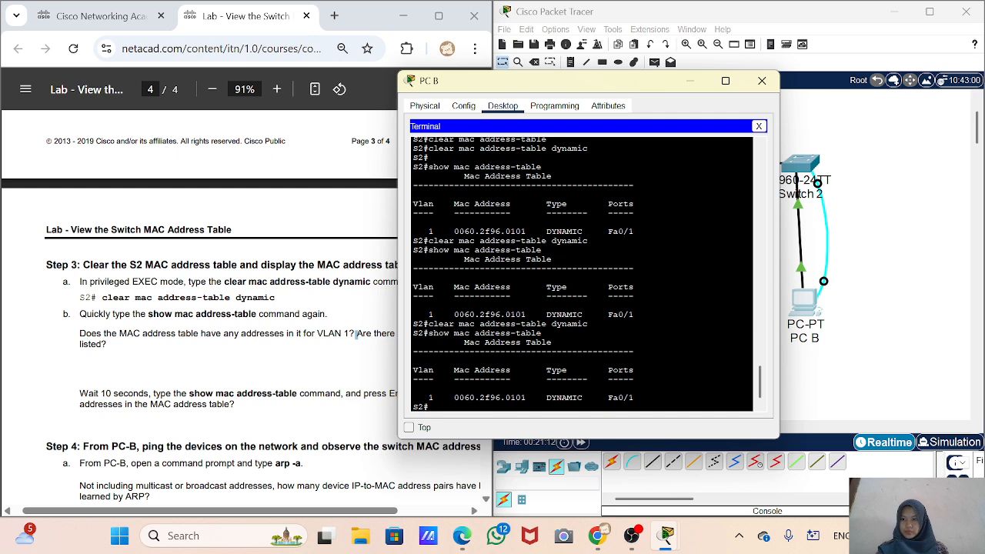
Highlight the "Wait 10 seconds" instruction in Step 3 of the lab document and read the question that follows it.
click(356, 333)
drag(152, 394, 80, 394)
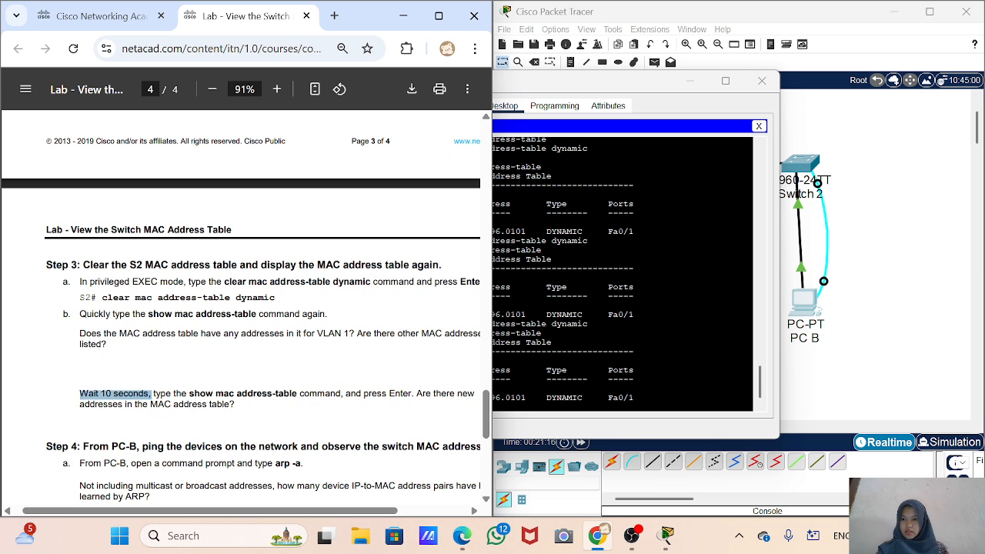
drag(166, 394, 320, 447)
click(257, 411)
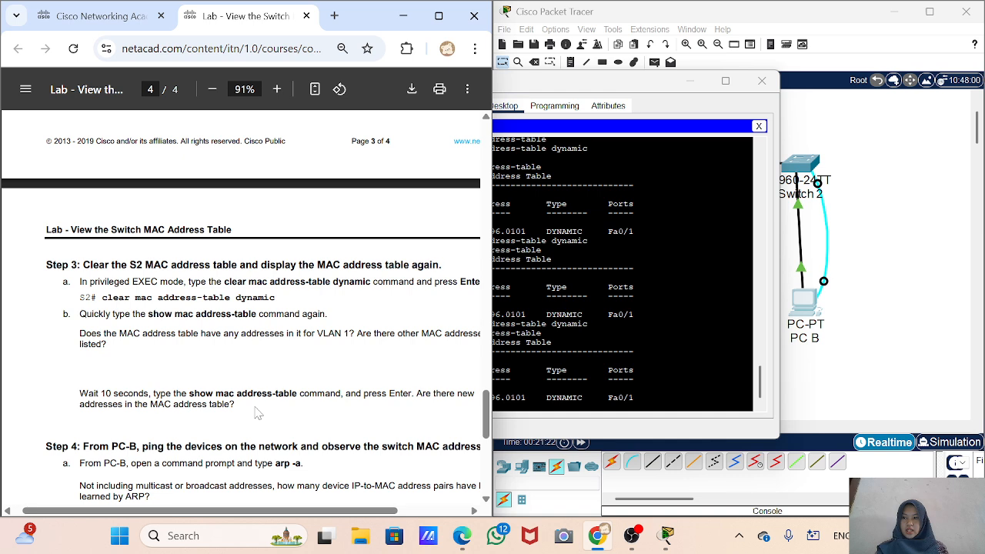
Add blank prompt lines in S2's terminal session, run clear mac address-table dynamic, and put PC B's window away.
click(585, 370)
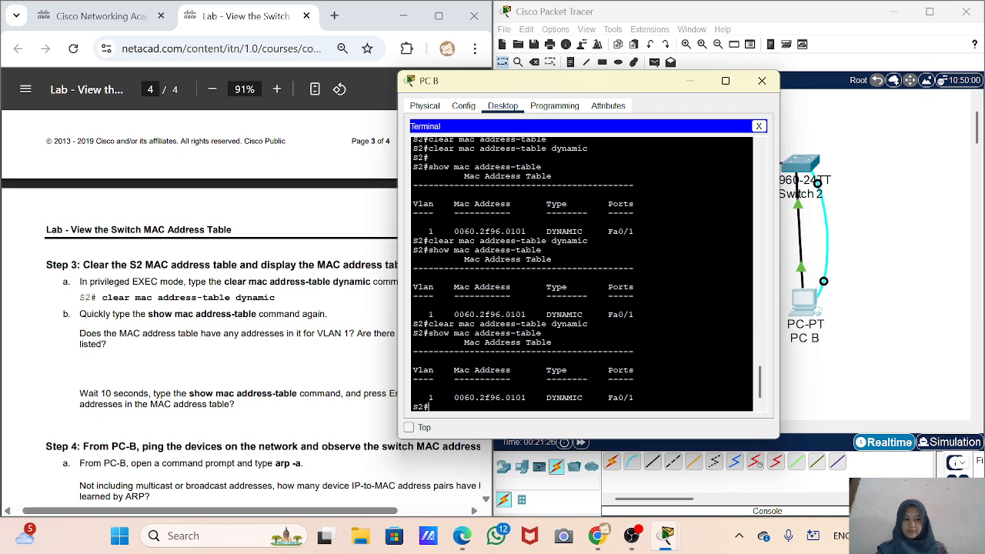
key(Return)
key(Return)
key(Return)
key(Return)
key(Return)
key(Return)
key(Return)
key(Return)
key(Return)
key(Return)
key(Return)
key(Return)
key(Return)
key(Return)
key(Return)
key(Return)
key(Return)
key(Return)
key(Return)
key(Return)
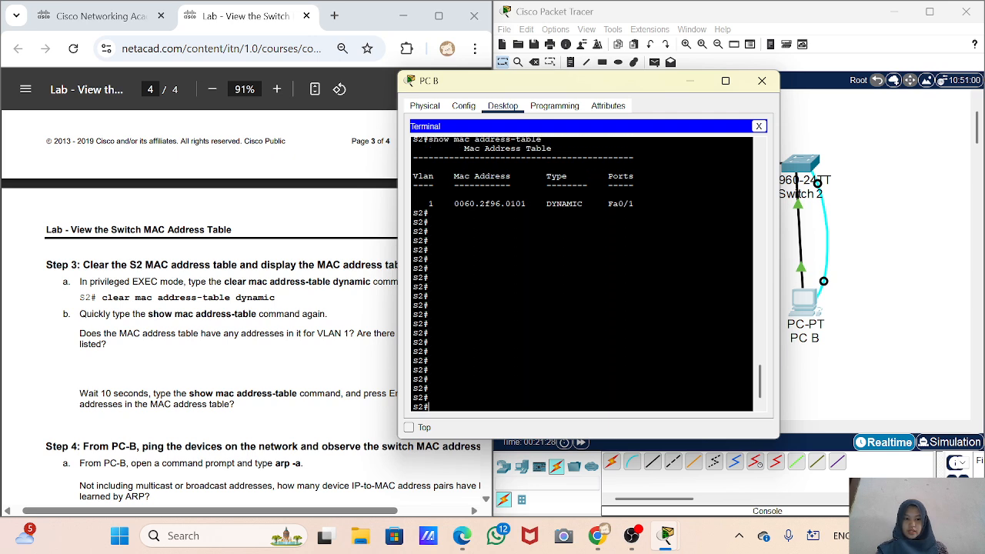
text(clear mac address-table dynamic)
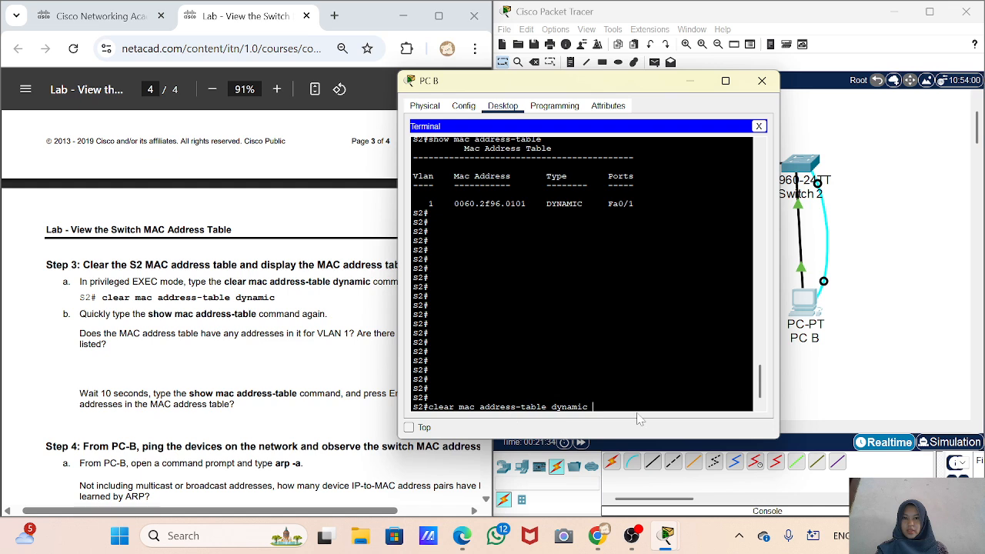
key(Return)
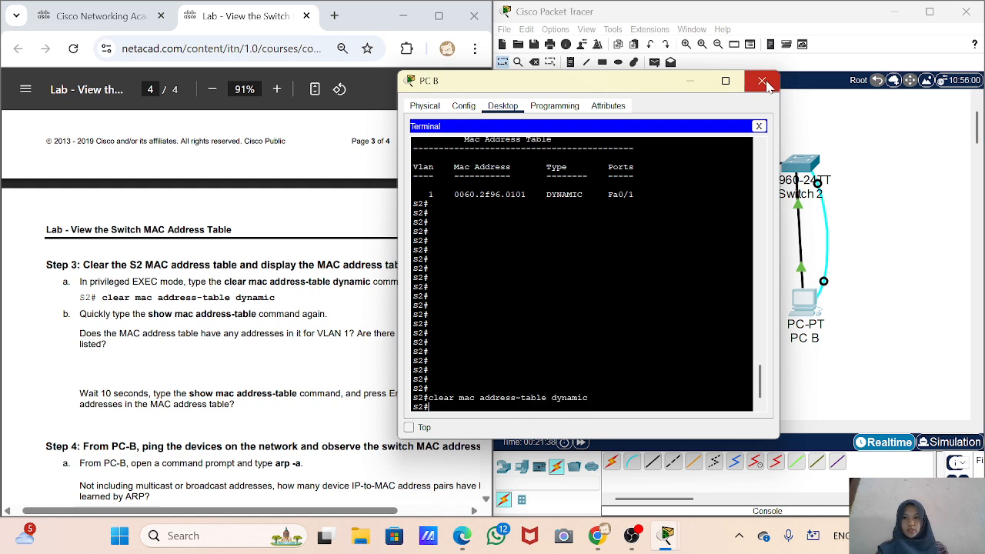
click(700, 85)
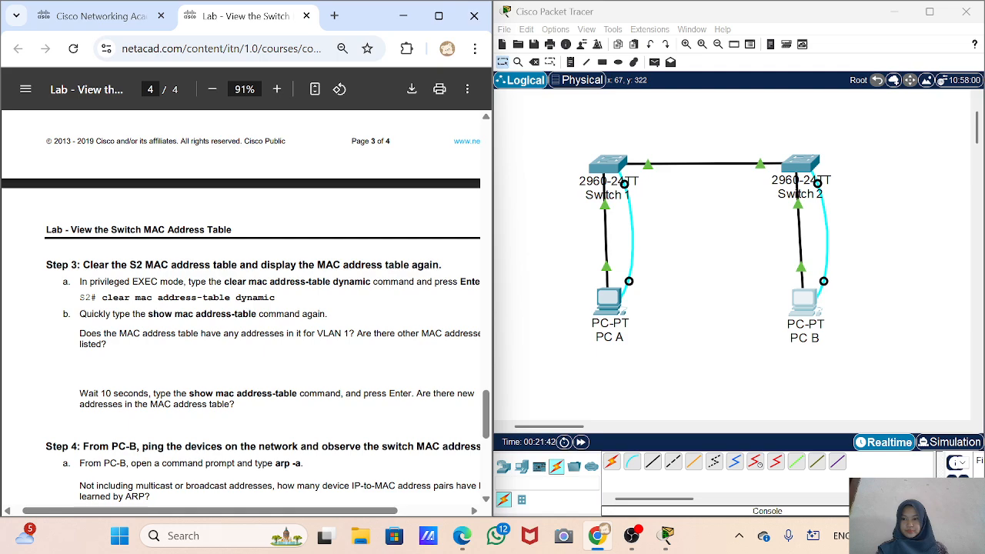
Go to Step 4 of the lab instructions and highlight its heading about pinging the network devices from PC-B.
scroll(415, 276, down, 3)
scroll(246, 308, right, 2)
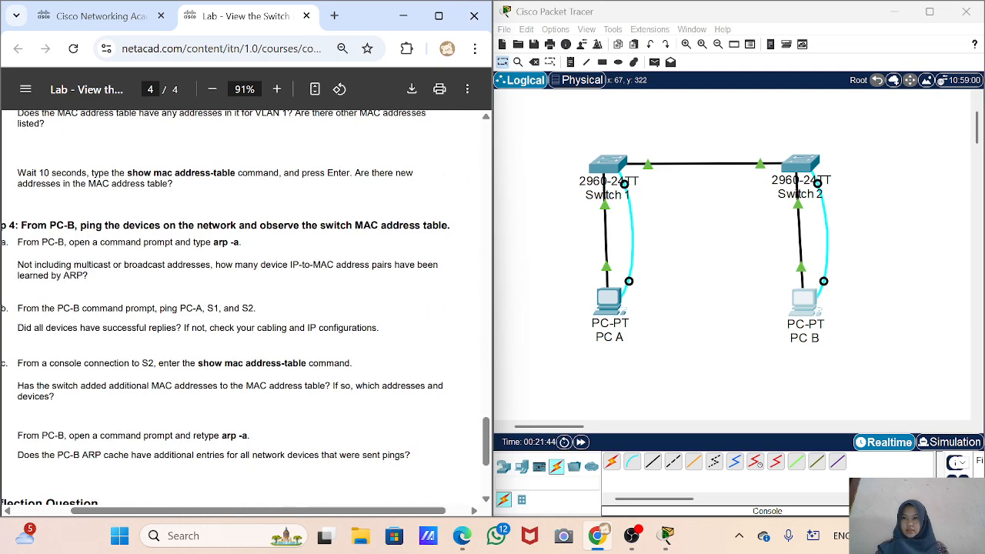
scroll(246, 308, left, 1)
drag(3, 226, 469, 226)
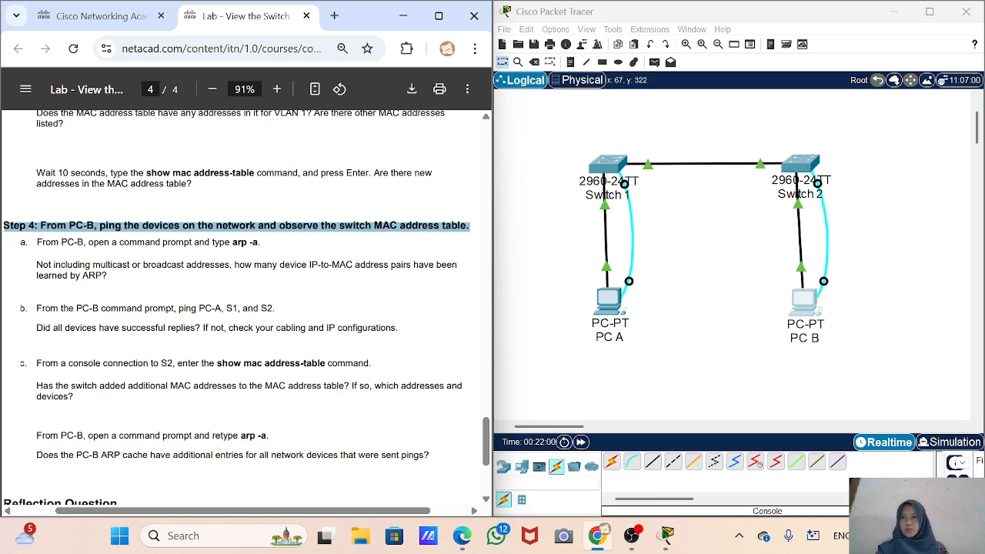
Switch PC B from the terminal to its Command Prompt and page through the remaining ipconfig /all output to an empty prompt.
click(803, 299)
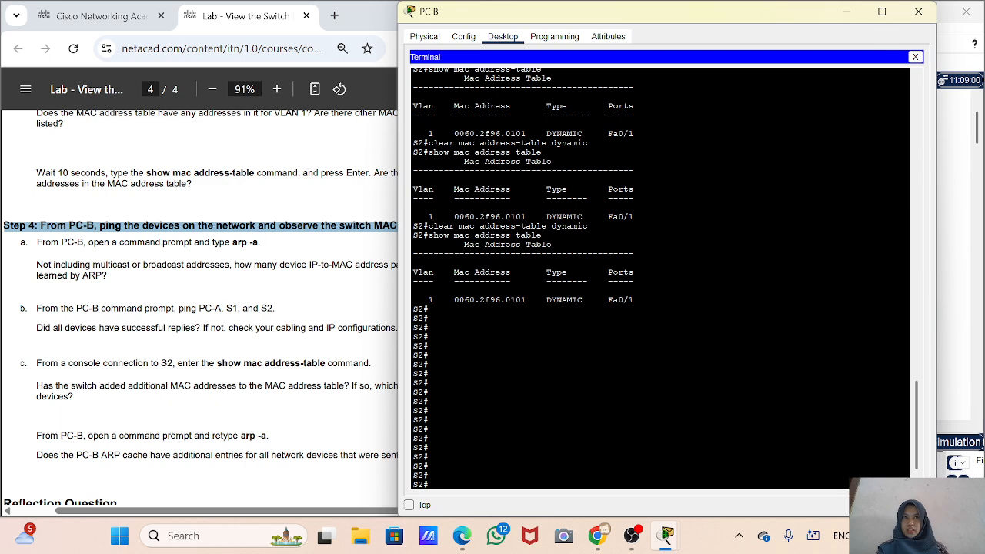
click(915, 57)
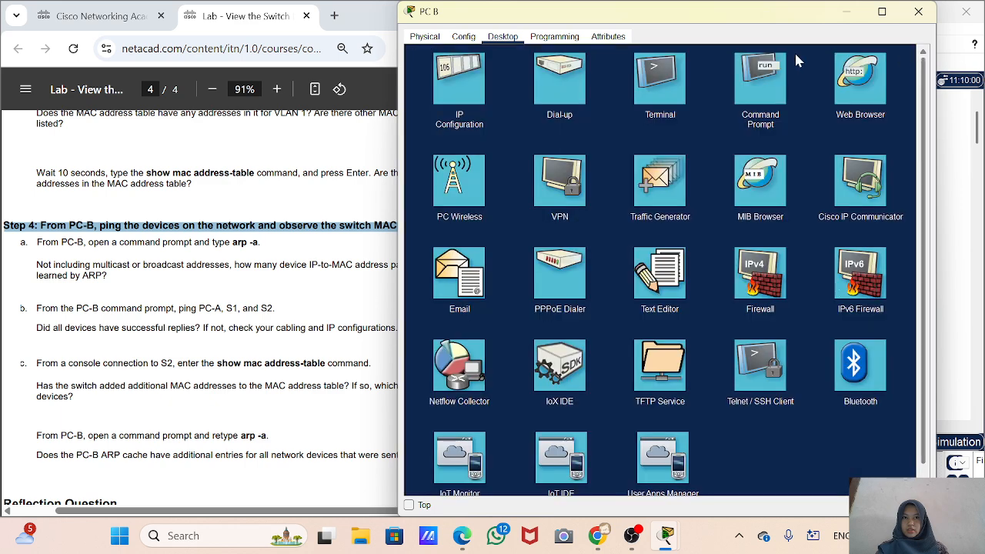
click(760, 77)
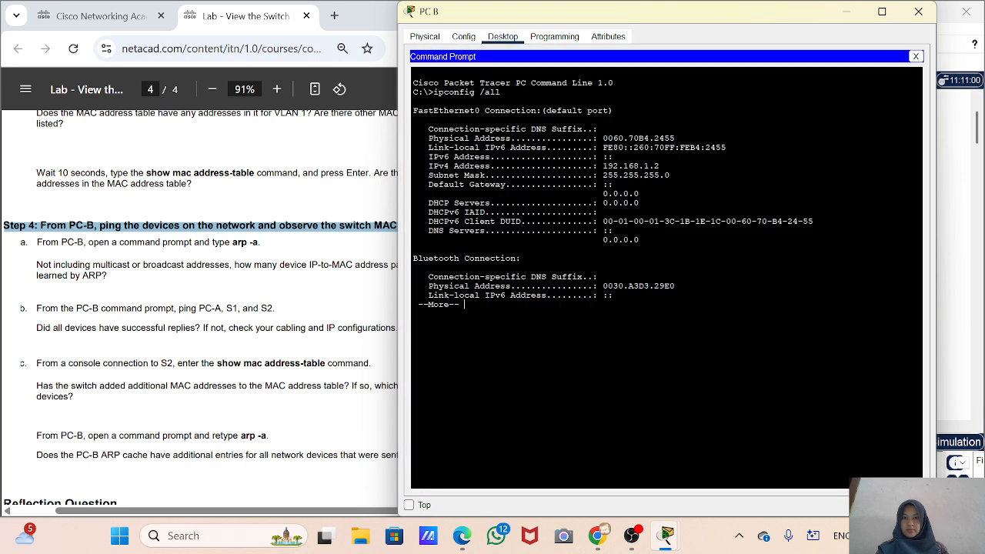
key(Return)
key(Return)
key(Return)
key(Return)
key(Return)
key(Return)
key(Return)
key(Return)
key(Return)
key(Return)
key(Return)
key(Return)
key(Return)
key(Return)
key(Return)
key(Return)
key(Return)
key(Return)
key(Return)
key(Return)
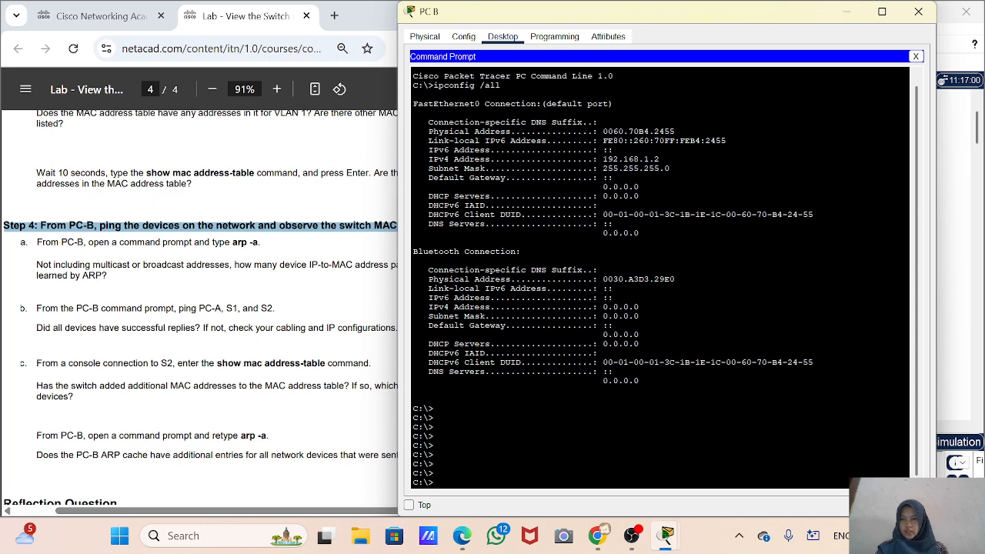
Display PC B's ARP cache with arp -a and highlight the command's result.
text(arp)
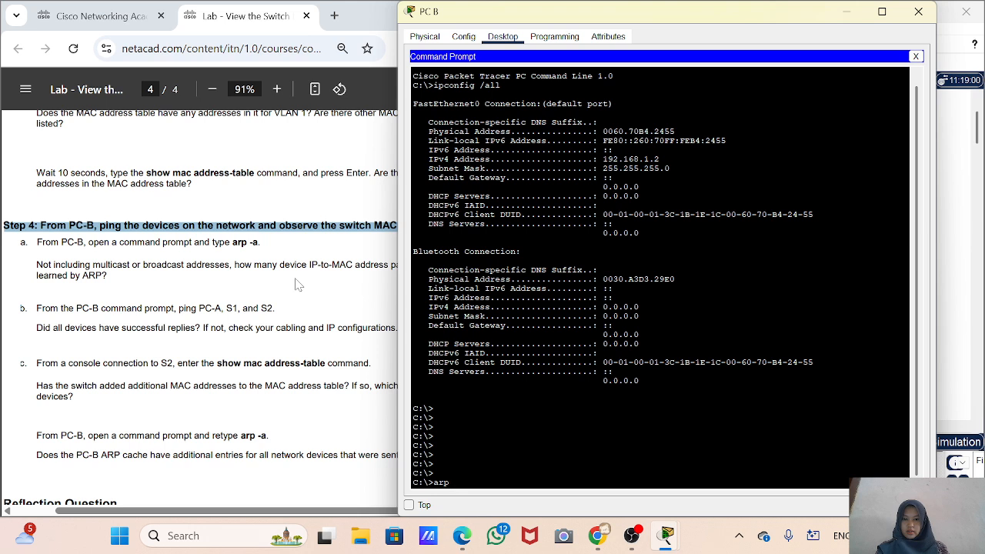
text(-)
text(-a)
key(Return)
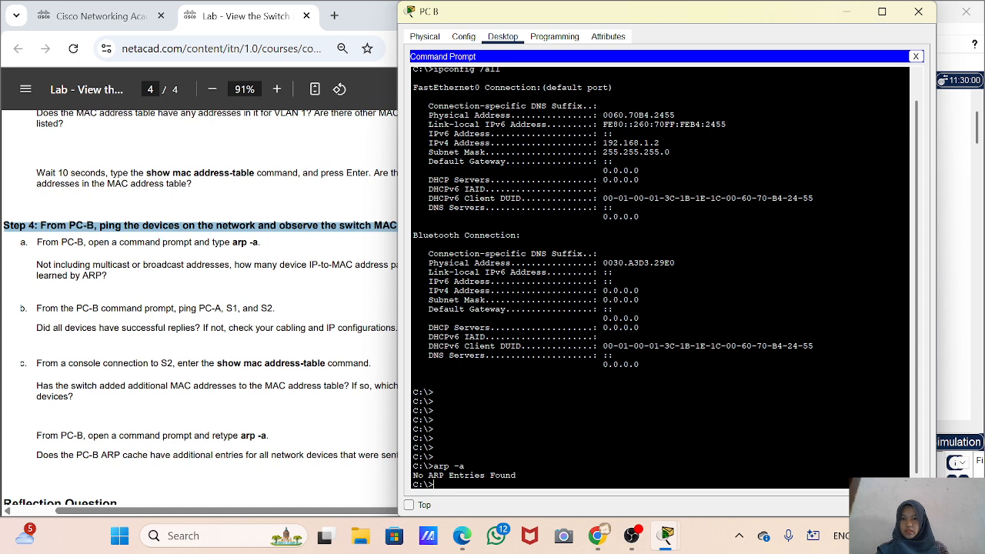
drag(516, 475, 418, 475)
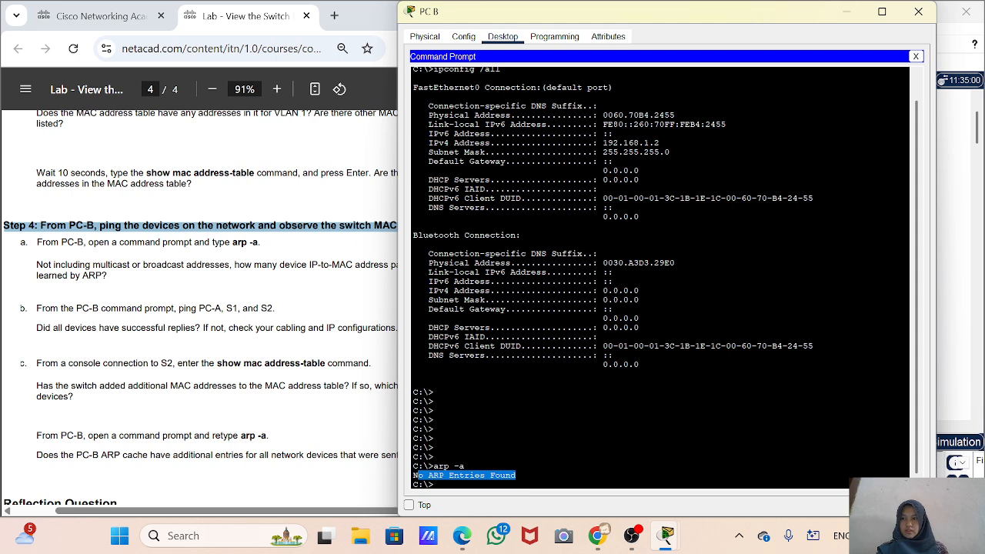
click(418, 476)
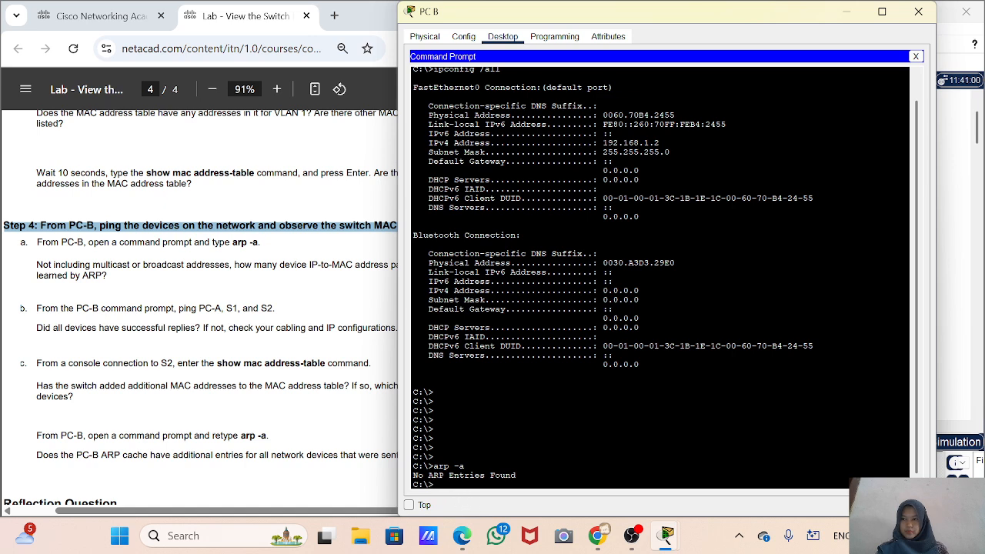
text(sg)
key(BackSpace)
text(how)
scroll(200, 308, up, 3)
scroll(200, 308, down, 1)
text(mac)
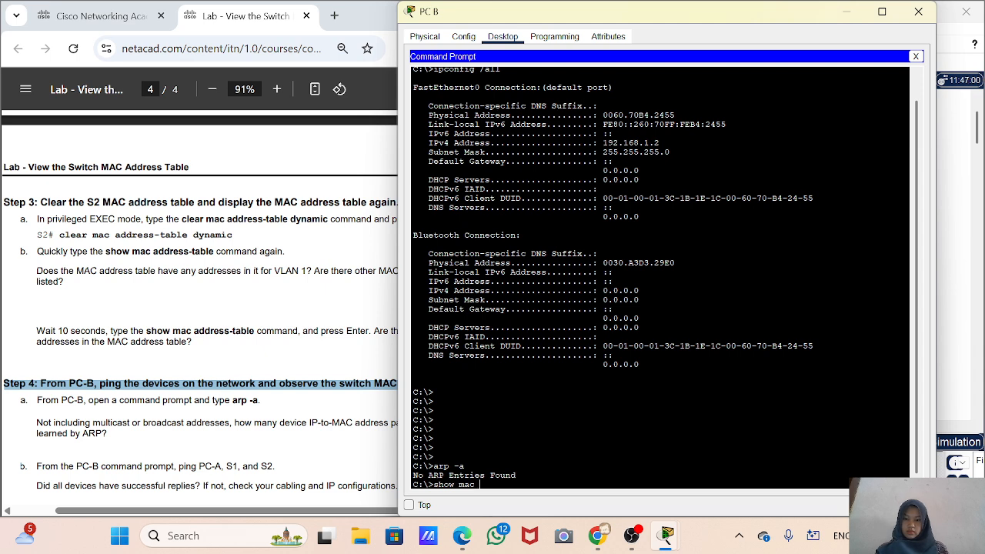
Reopen PC B's terminal session to S2 with the default port settings and run show mac address-table.
click(916, 56)
click(674, 76)
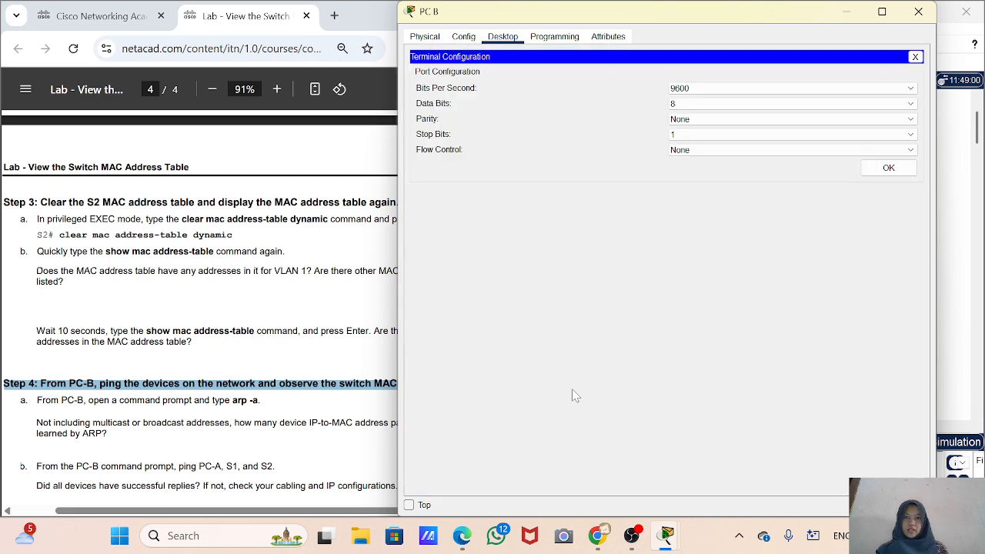
click(889, 168)
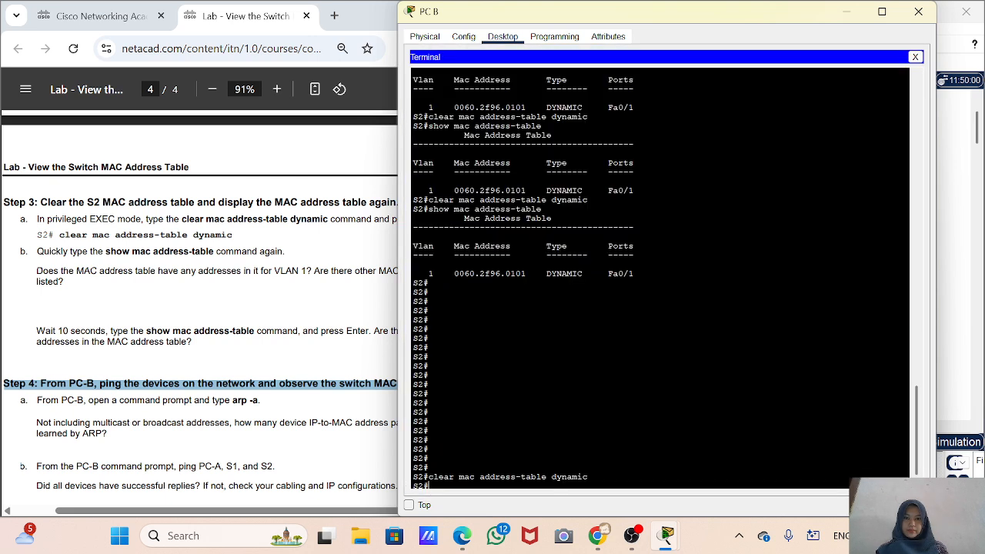
key(Up)
key(Up)
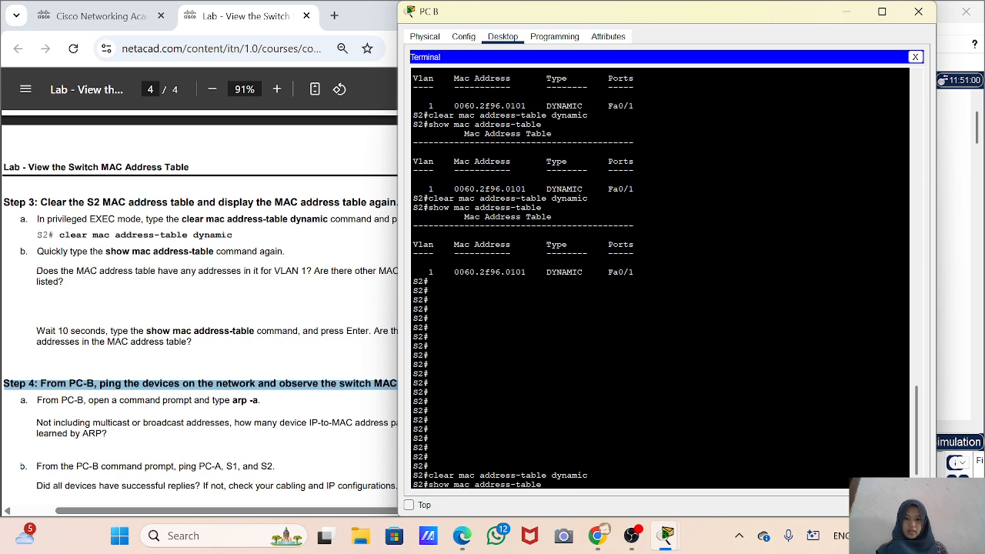
key(Return)
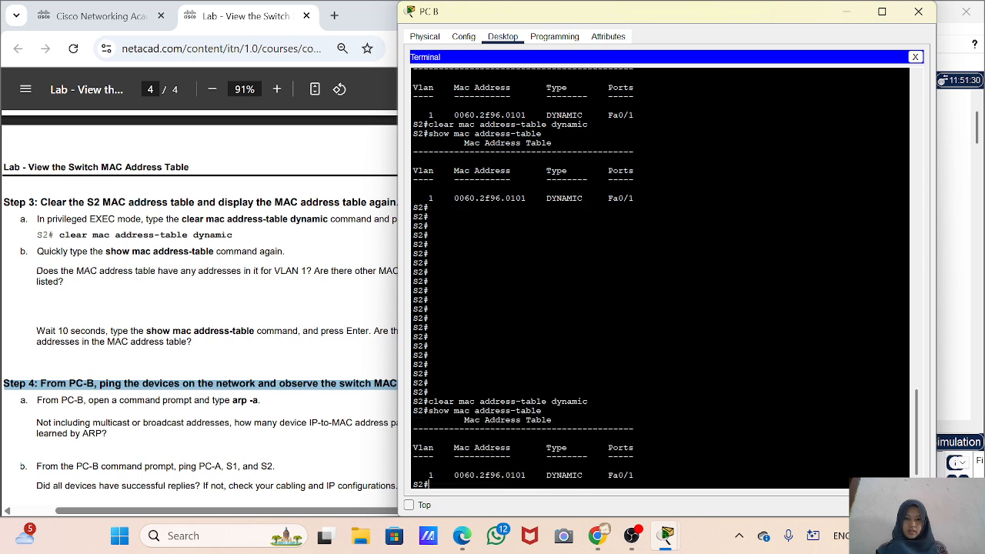
Switch PC B from the terminal to its Command Prompt and try to run show mac address-table there.
click(916, 57)
click(762, 78)
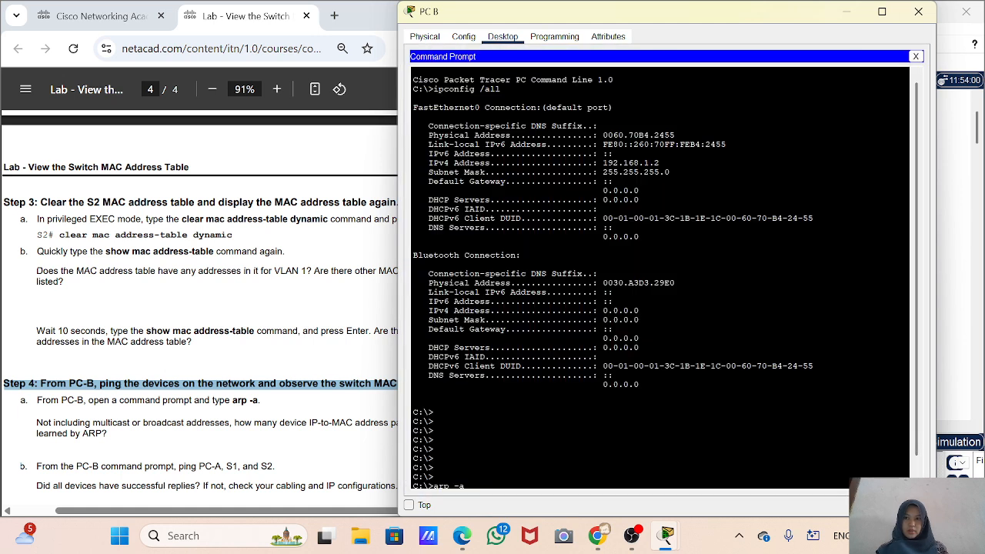
key(Return)
text(show ma)
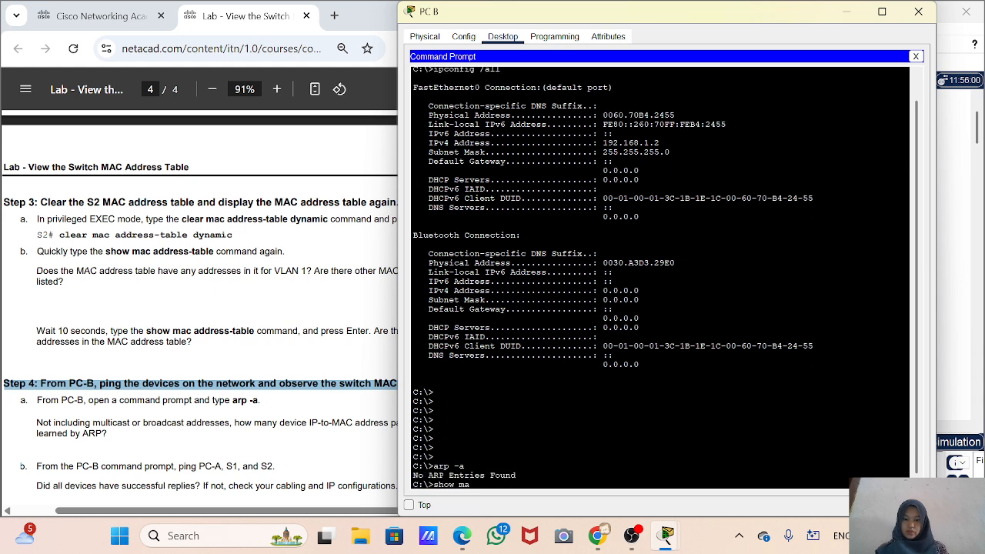
text(cC ADDRESS TABLE)
key(BackSpace)
key(BackSpace)
key(BackSpace)
key(BackSpace)
key(BackSpace)
key(BackSpace)
key(BackSpace)
key(BackSpace)
key(BackSpace)
key(BackSpace)
key(BackSpace)
key(BackSpace)
key(BackSpace)
key(BackSpace)
key(BackSpace)
text(c address)
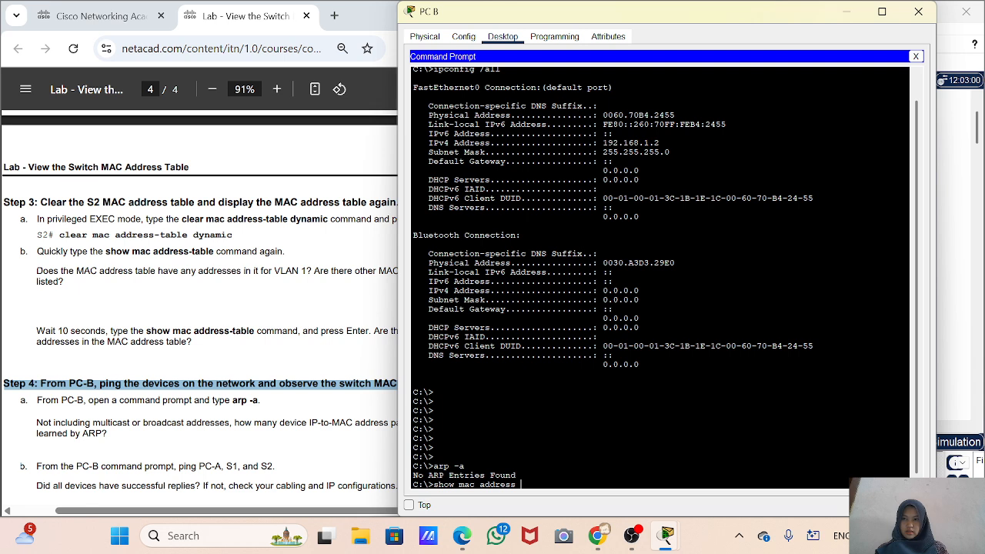
text(-table)
key(Return)
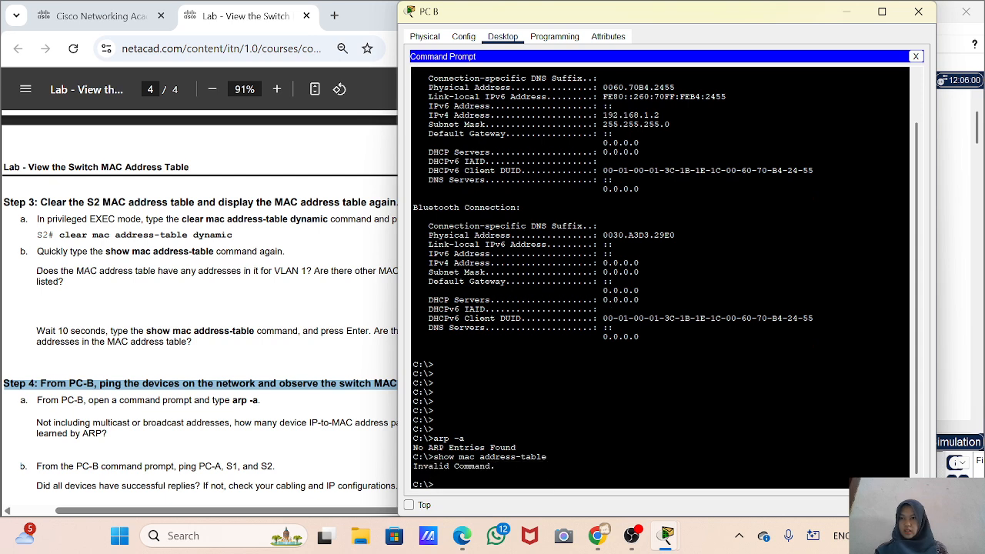
Open Switch 2's command line and clear its learned addresses with clear mac address-table dynamic.
click(852, 17)
click(800, 177)
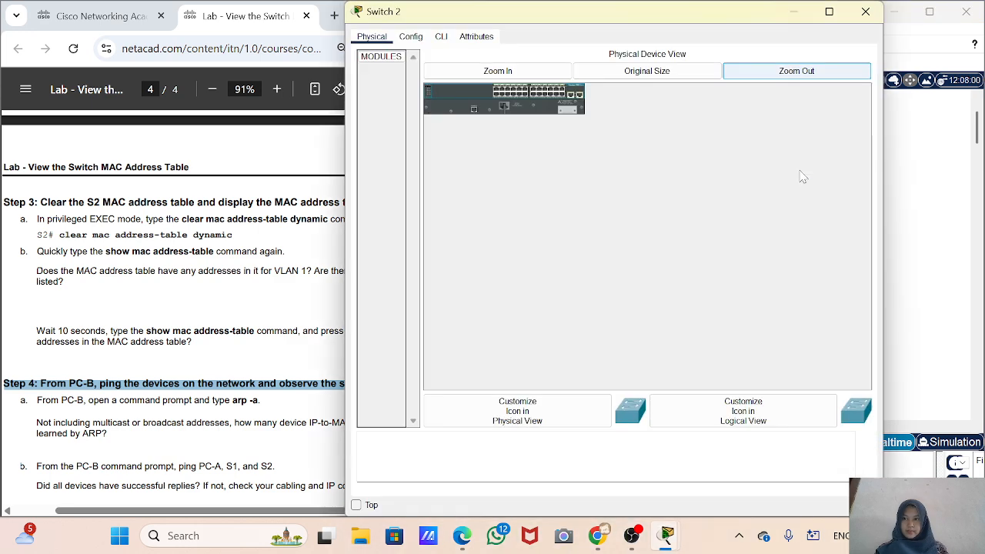
click(449, 38)
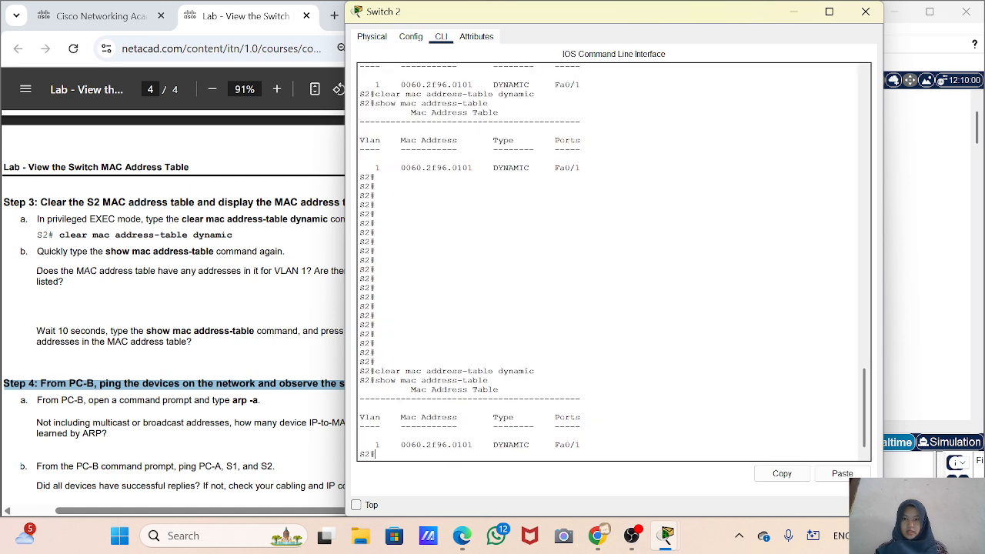
key(Return)
key(Return)
key(Return)
key(Return)
key(Return)
key(Return)
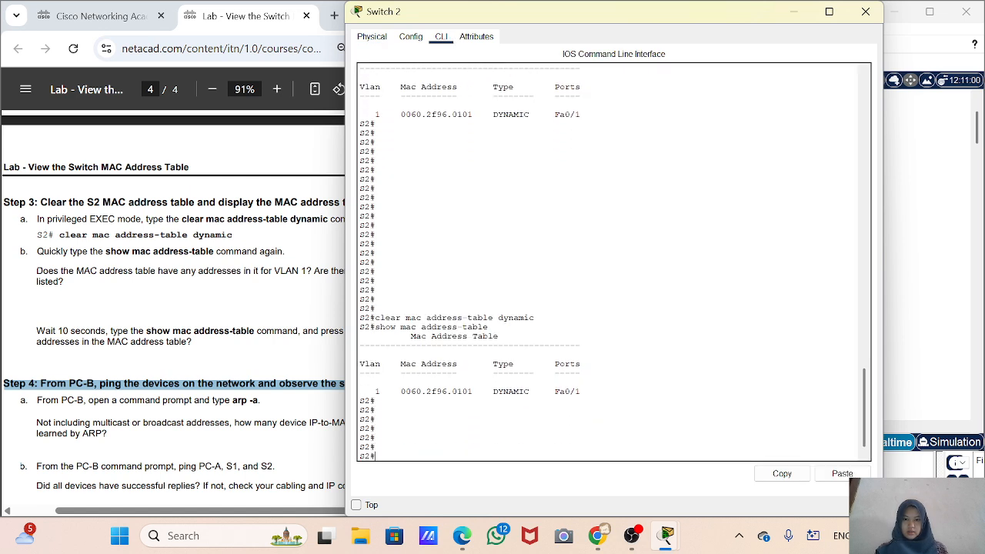
key(Up)
key(Up)
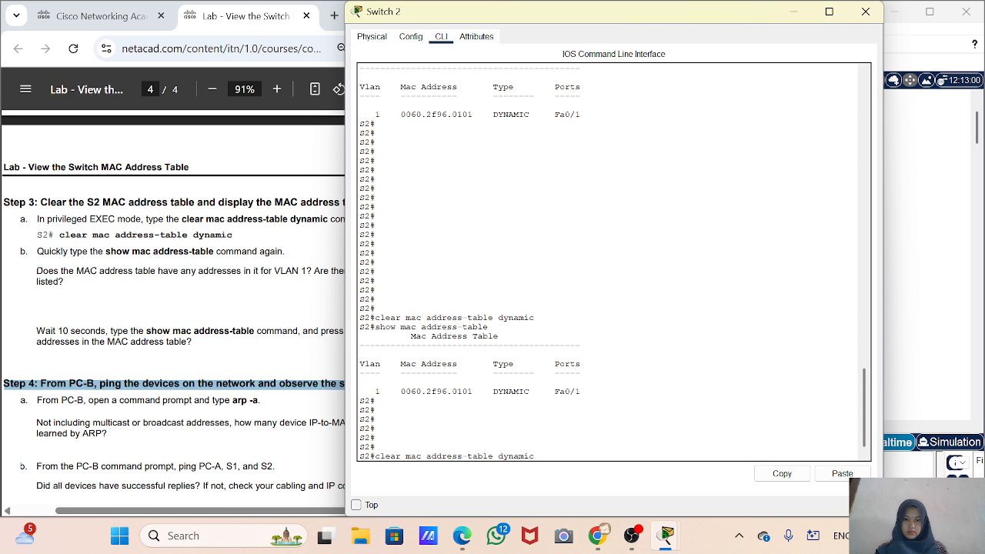
key(Return)
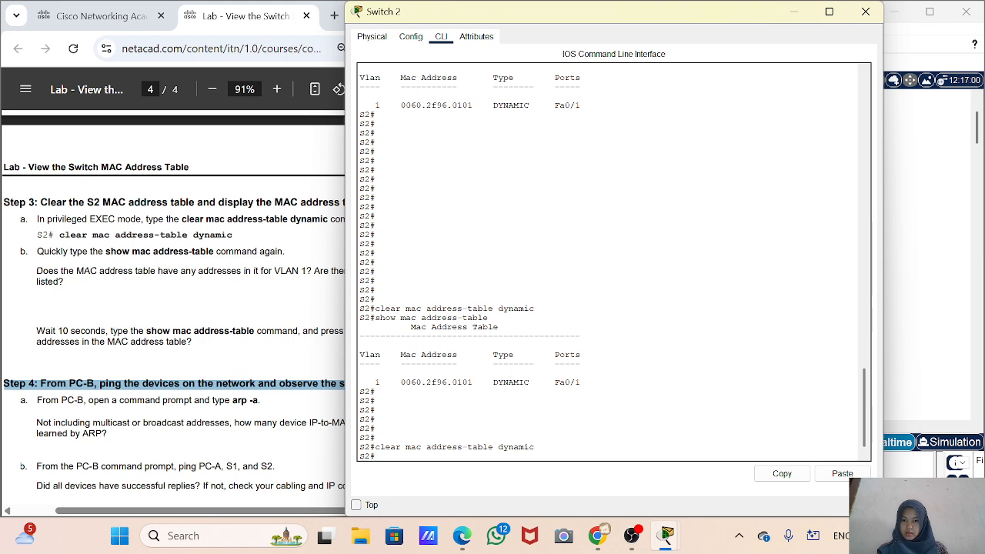
Check the lab's 10-second wait instruction and run show mac address-table on Switch 2.
drag(373, 372, 582, 382)
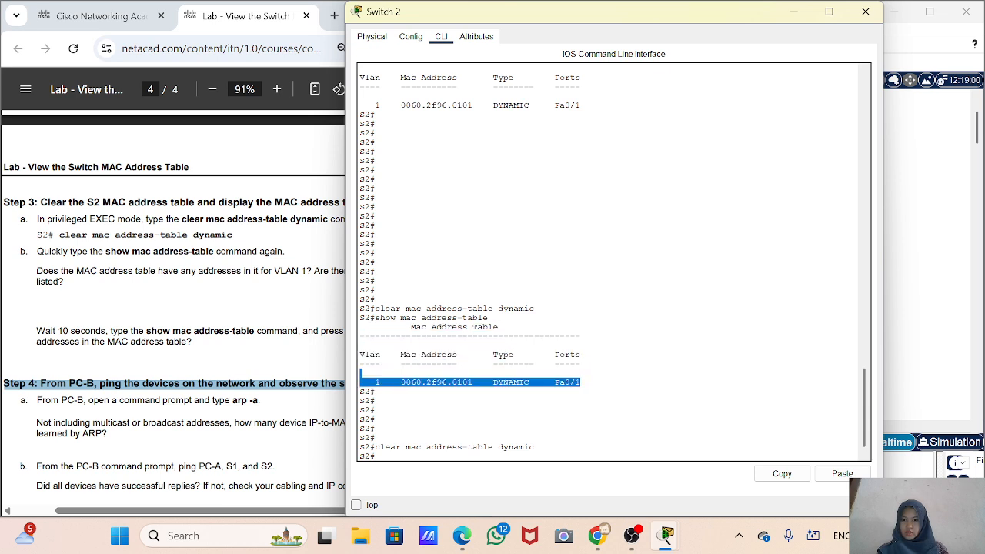
click(581, 382)
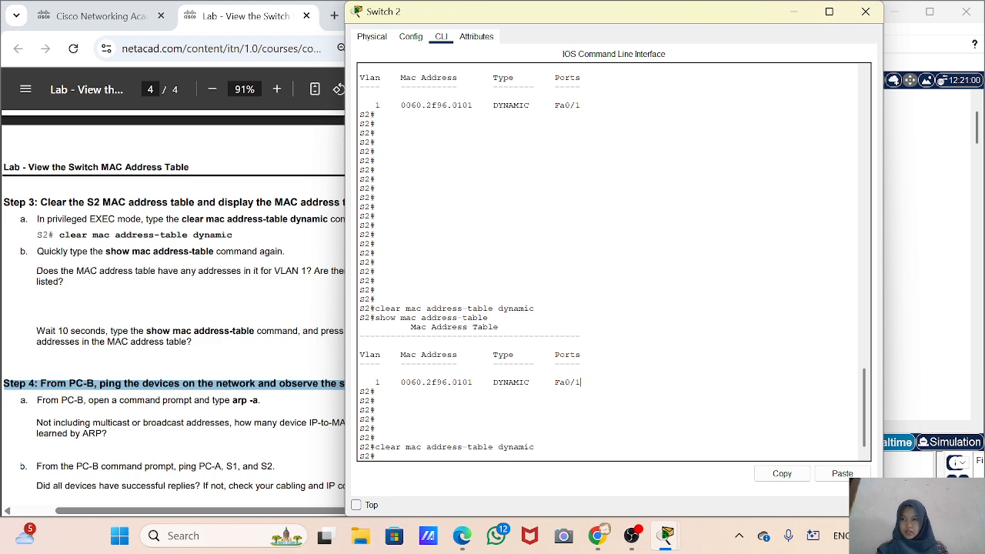
drag(102, 331, 46, 331)
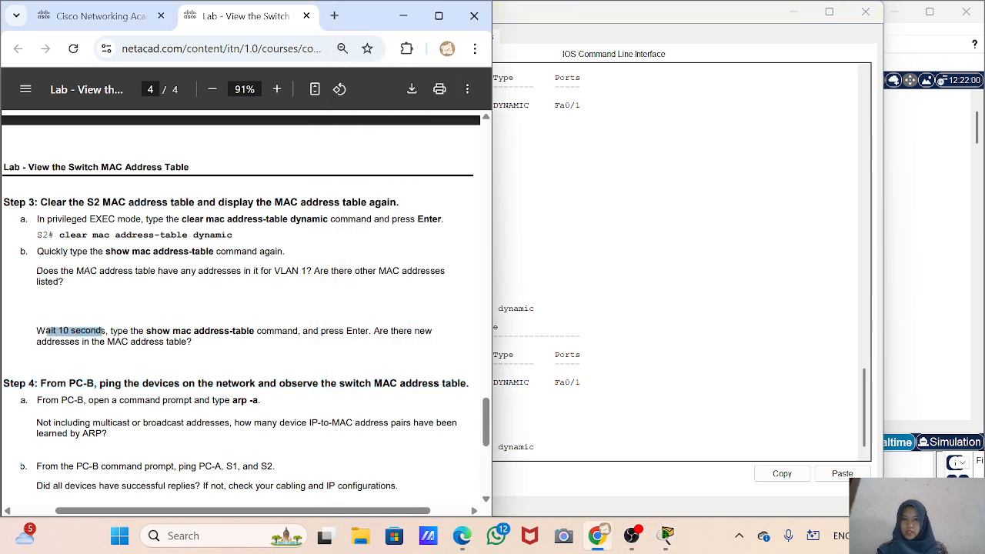
click(585, 382)
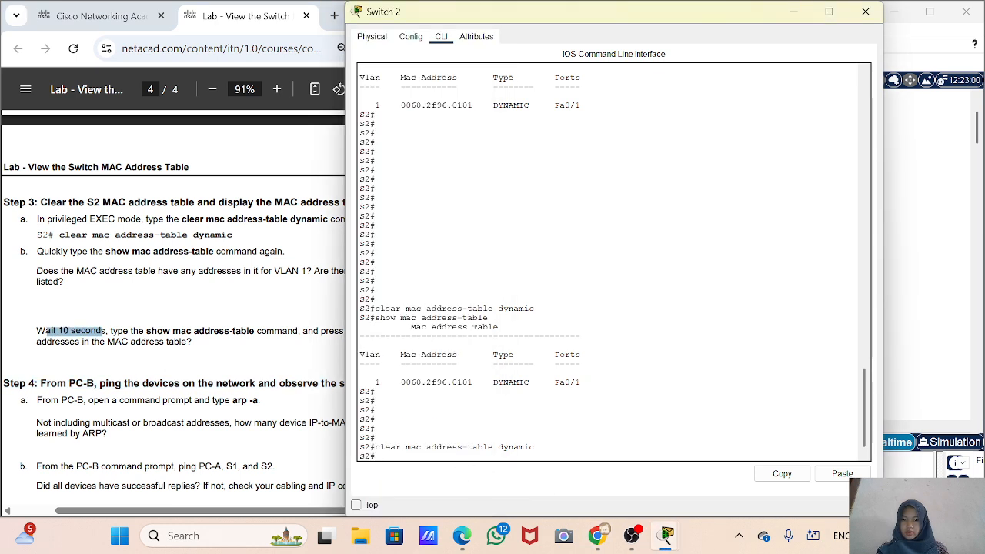
key(Up)
key(Up)
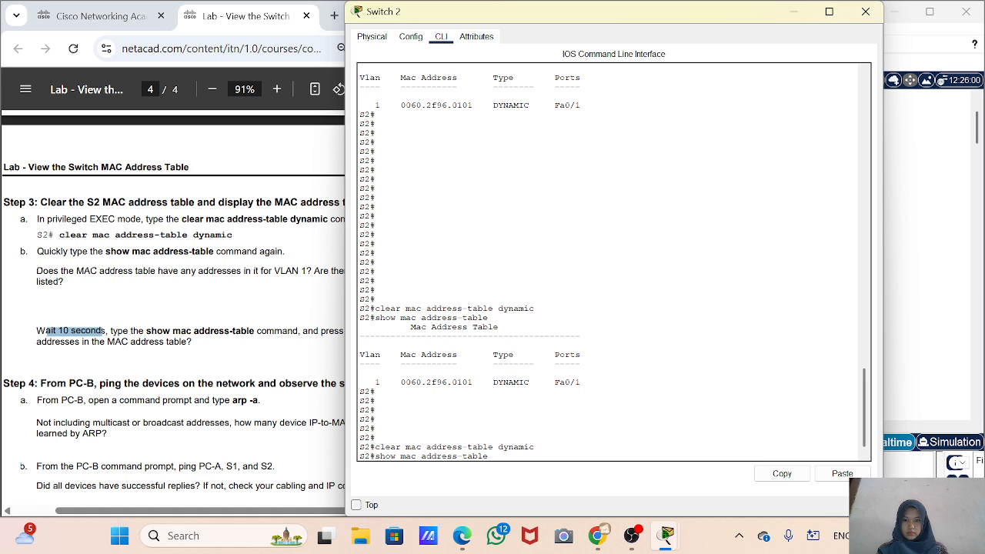
key(Return)
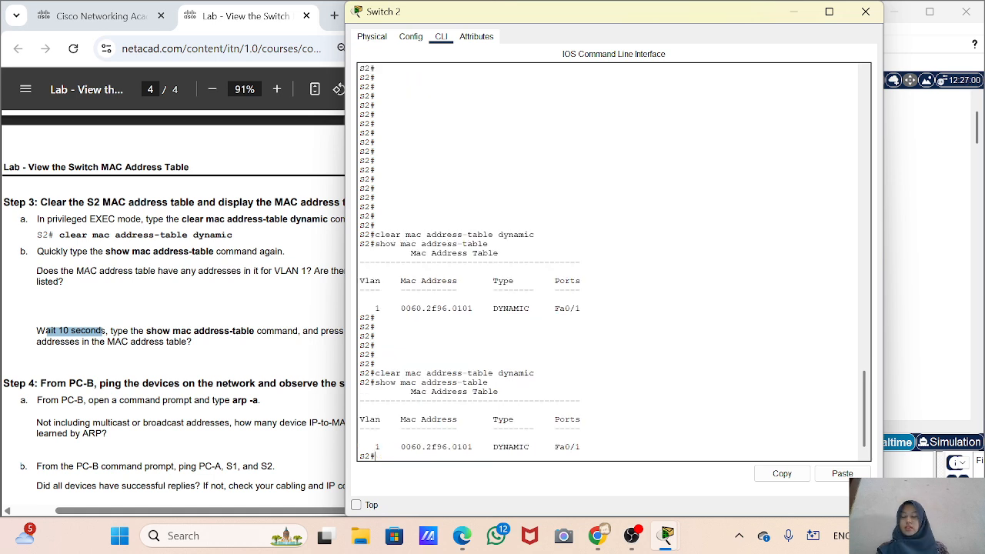
Close Switch 2, bring PC B's Command Prompt back up and review parts a and b of Step 4 in the lab.
click(867, 21)
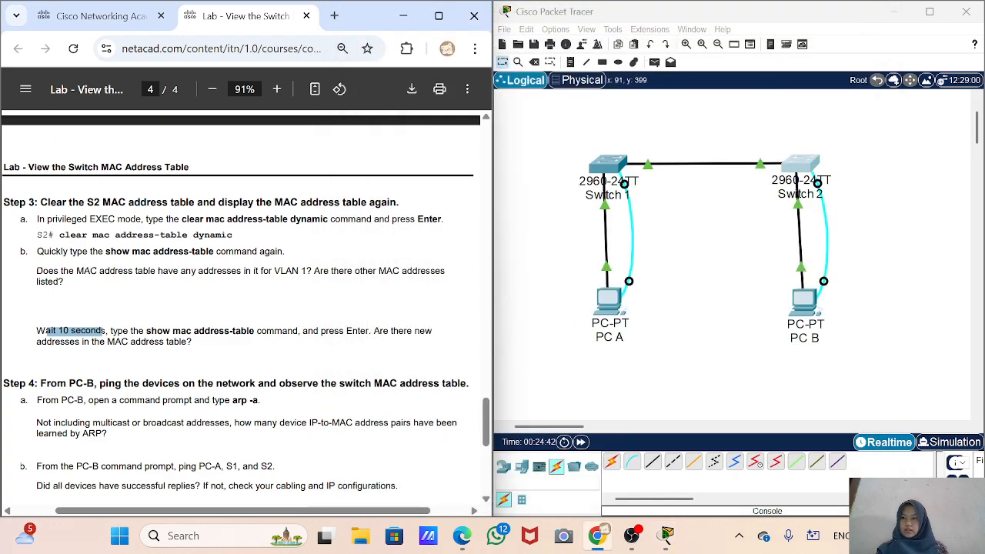
scroll(173, 375, down, 1)
scroll(240, 312, down, 2)
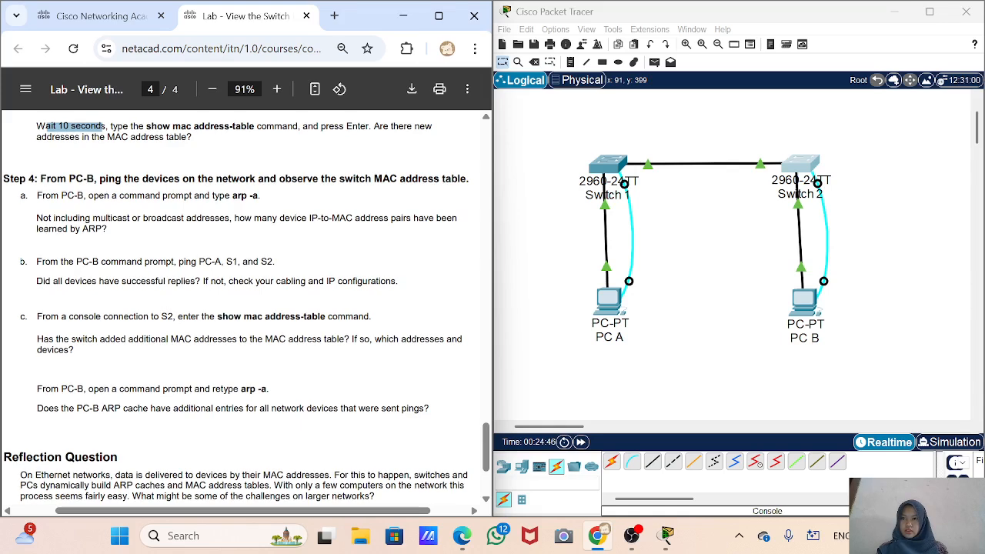
click(811, 307)
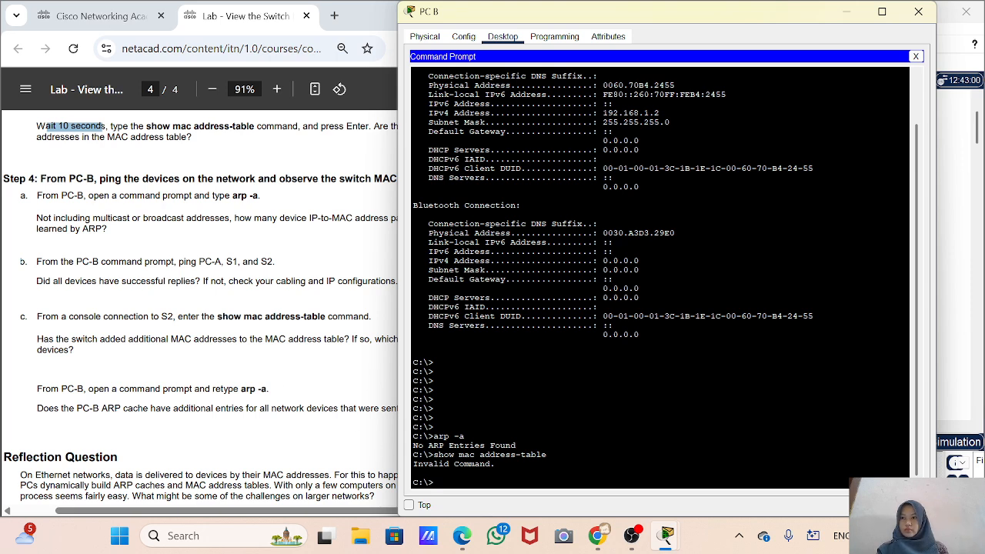
drag(108, 229, 26, 211)
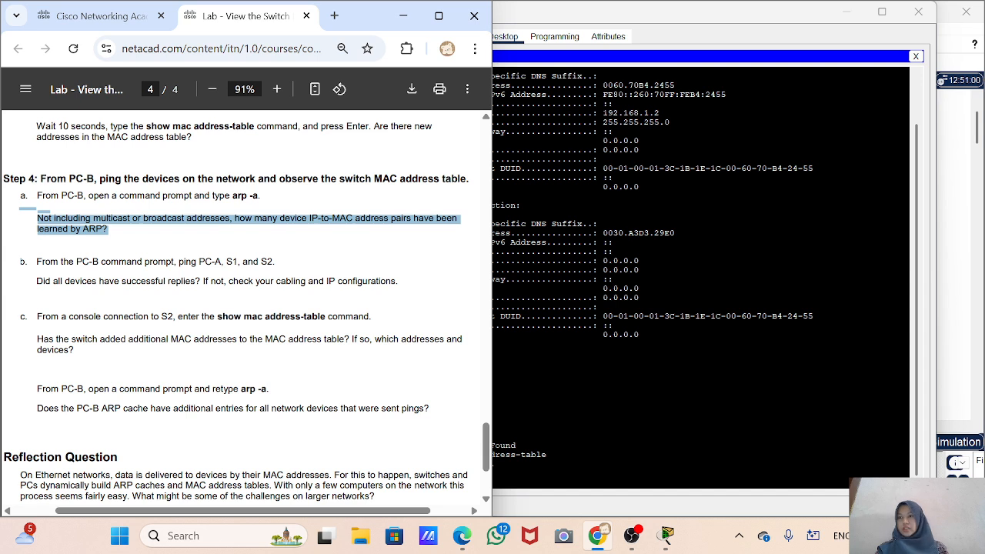
drag(26, 261, 305, 281)
click(296, 300)
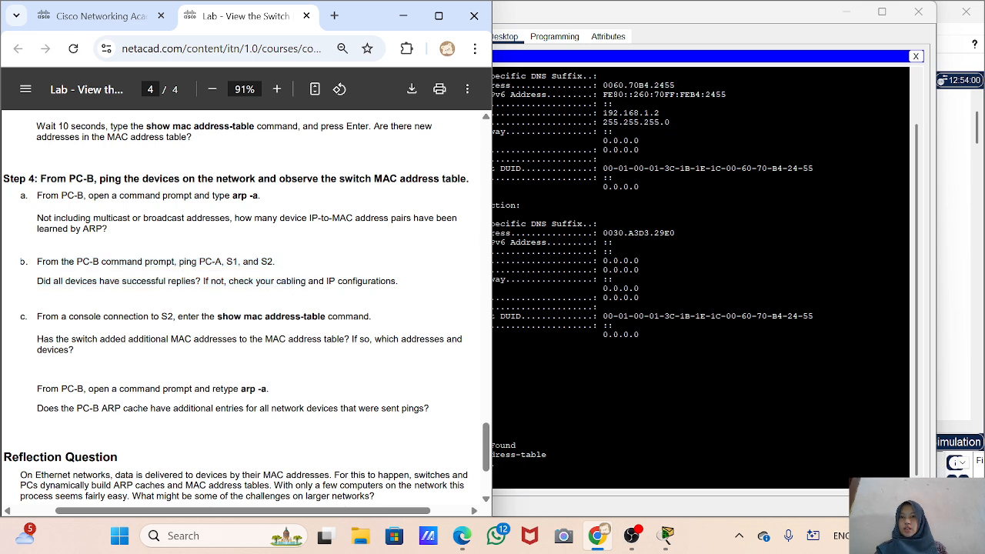
Consult the lab's Addressing Table and ping S1 at 192.168.1.11 and S2 at 192.168.1.12 from PC B's Command Prompt.
key(alt+Tab)
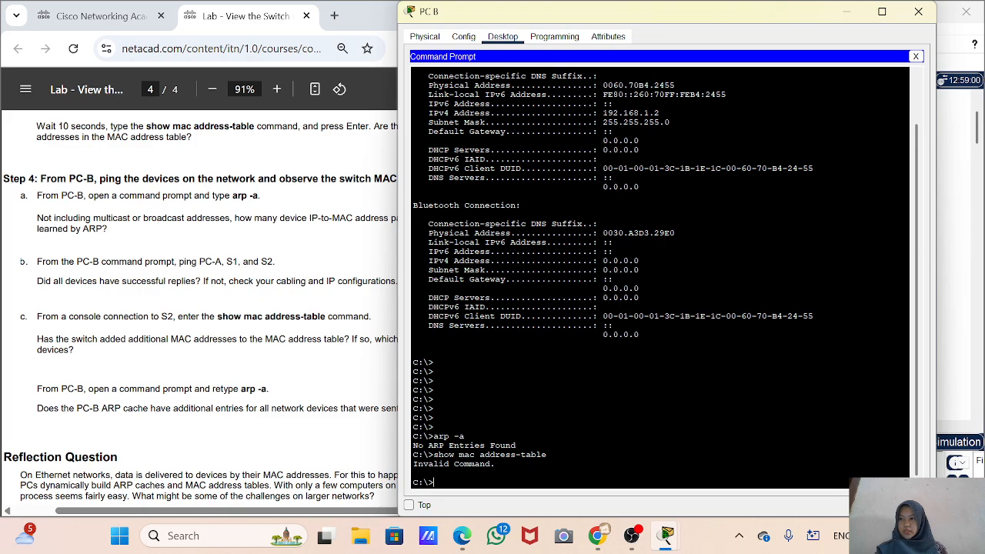
scroll(199, 308, up, 15)
scroll(331, 331, up, 10)
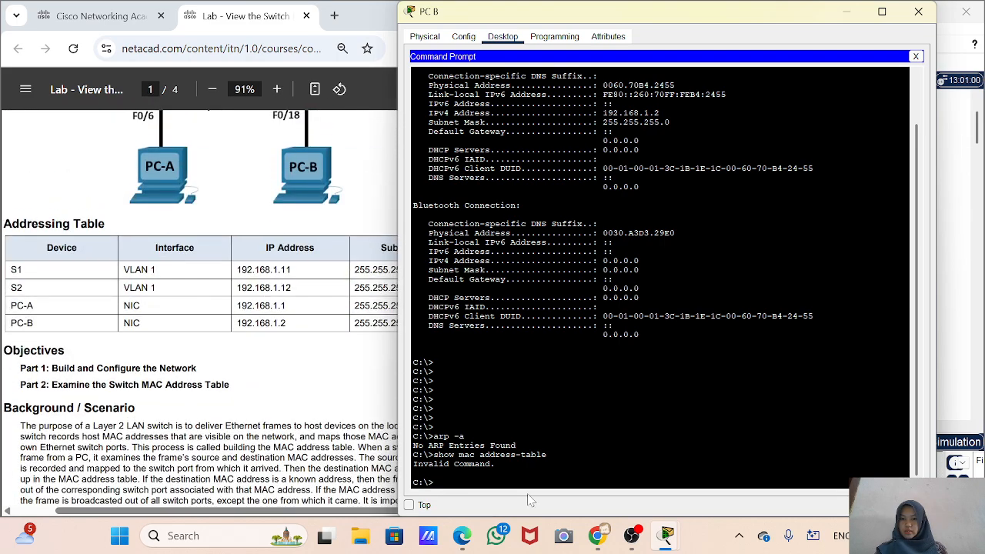
text(ing)
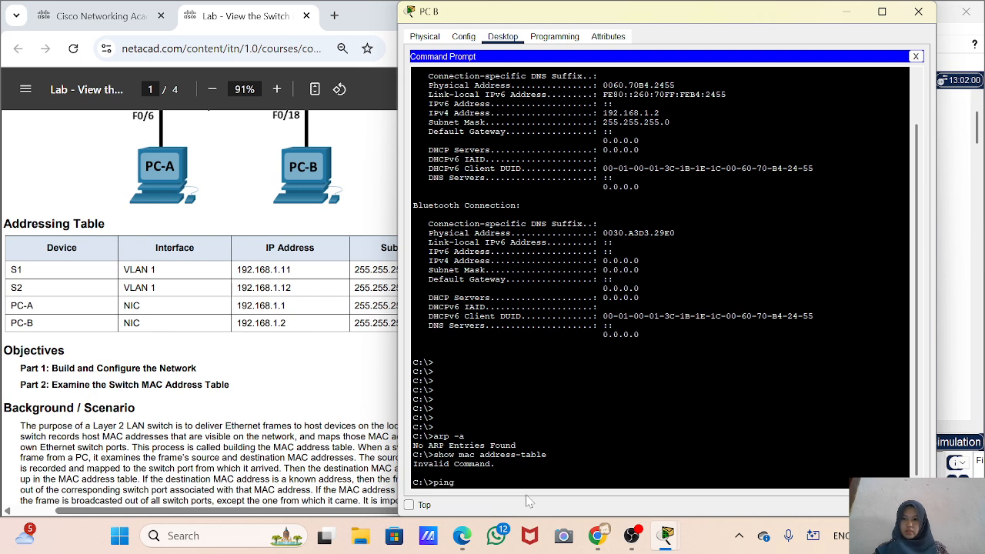
text( 1)
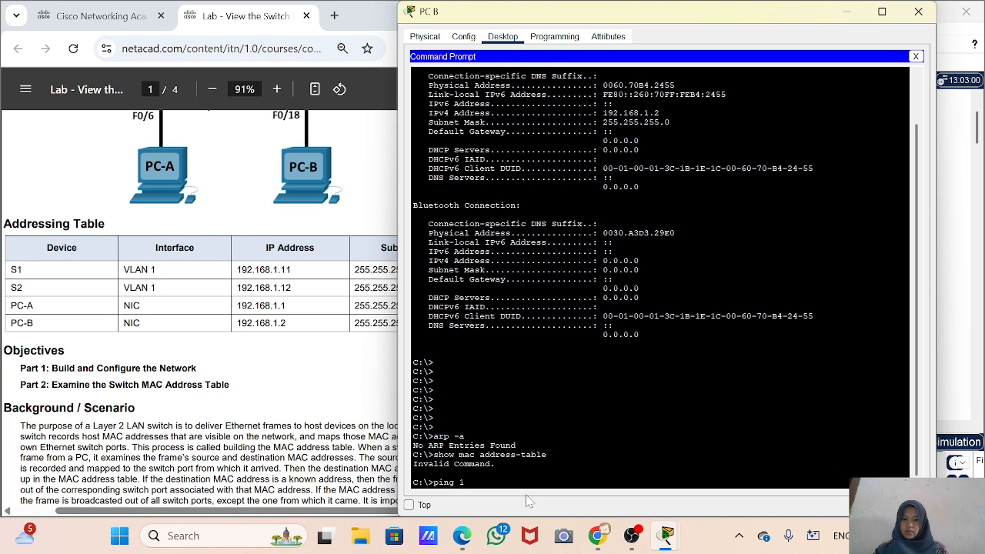
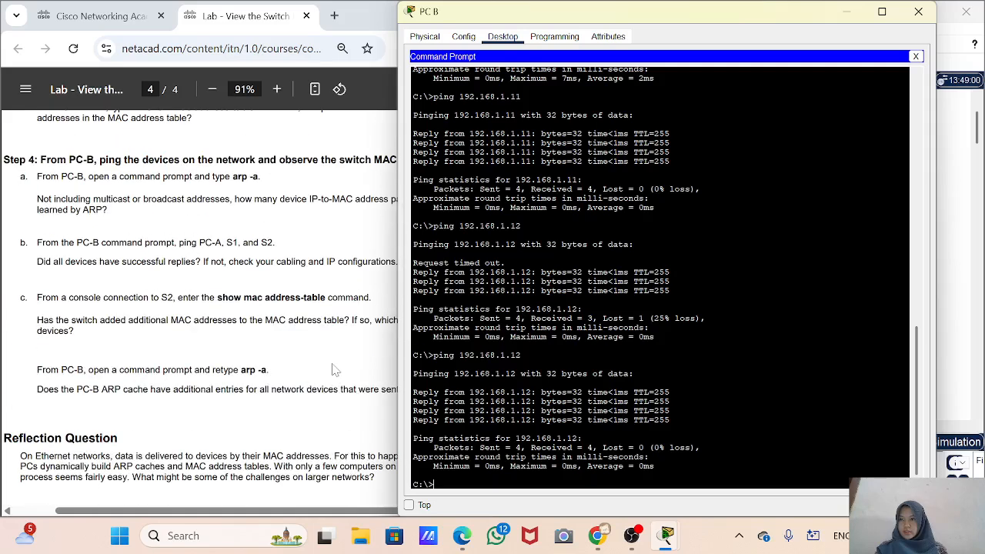
Review Step 4's question about successful replies and part c's instructions by highlighting them in the lab document.
drag(37, 262, 400, 263)
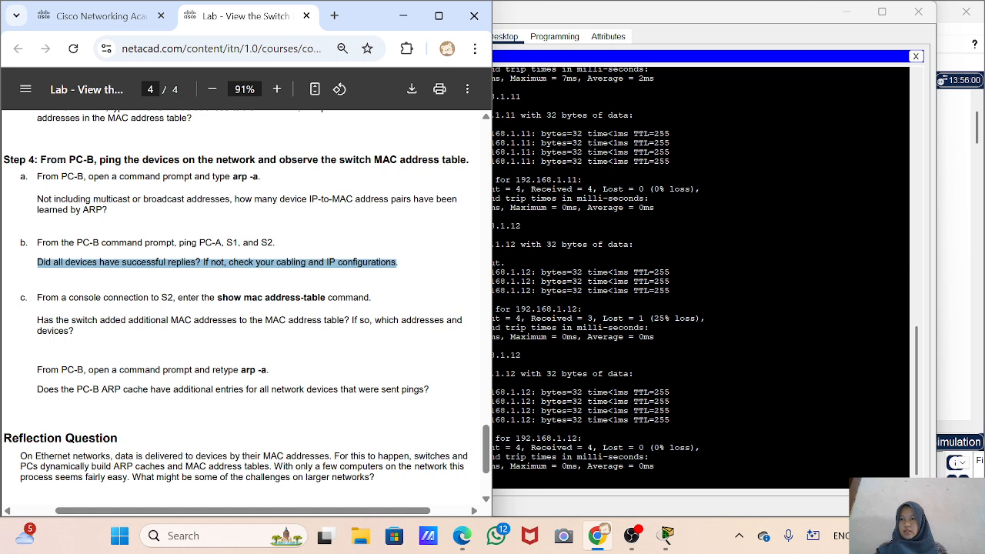
click(422, 295)
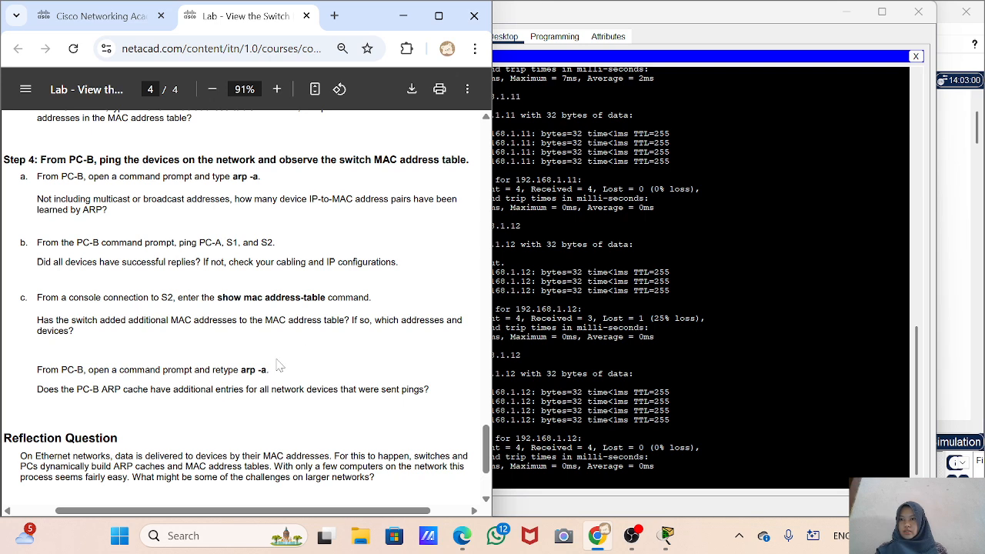
drag(21, 297, 256, 371)
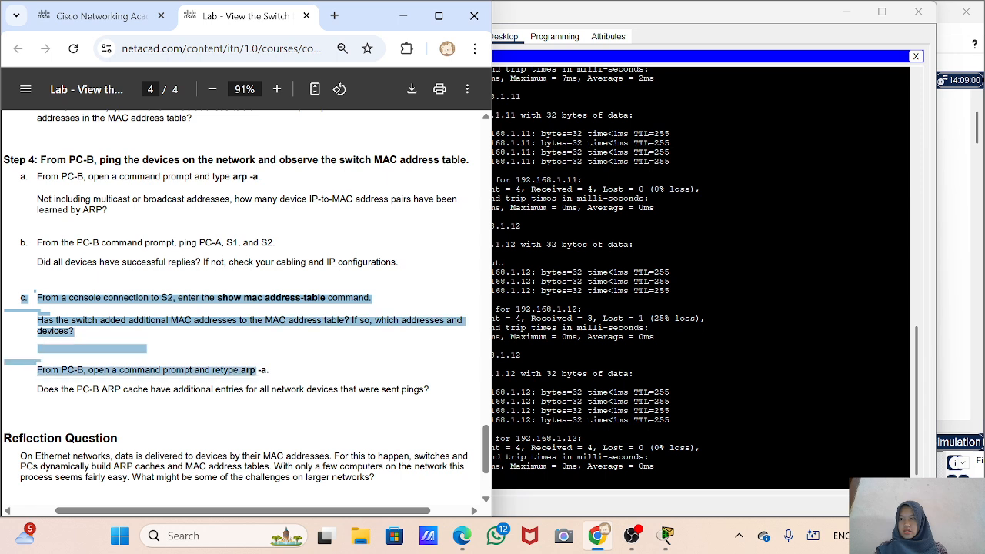
click(180, 342)
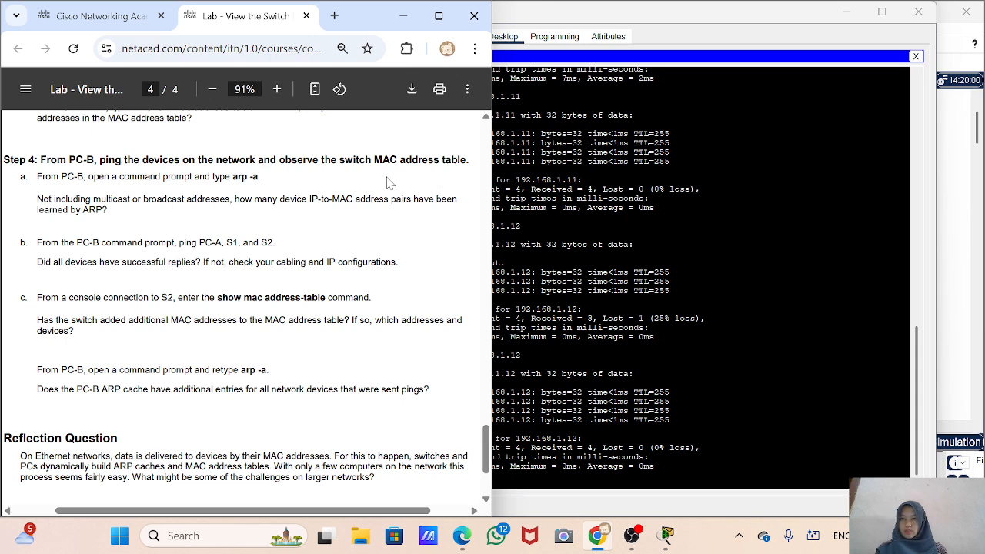
Close PC B's Command Prompt and open a Terminal console session to S2 with the default 9600 bps port settings.
click(508, 36)
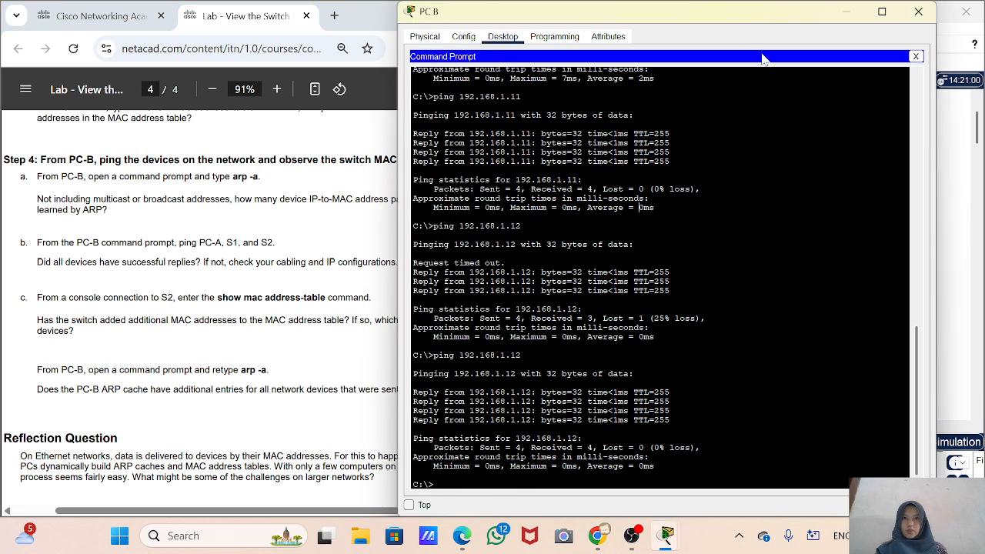
click(465, 40)
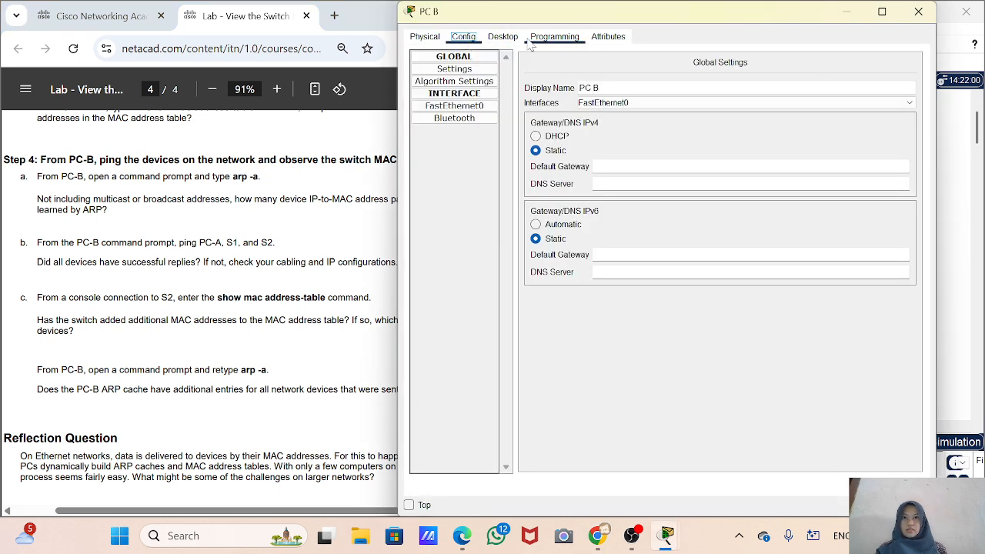
click(503, 38)
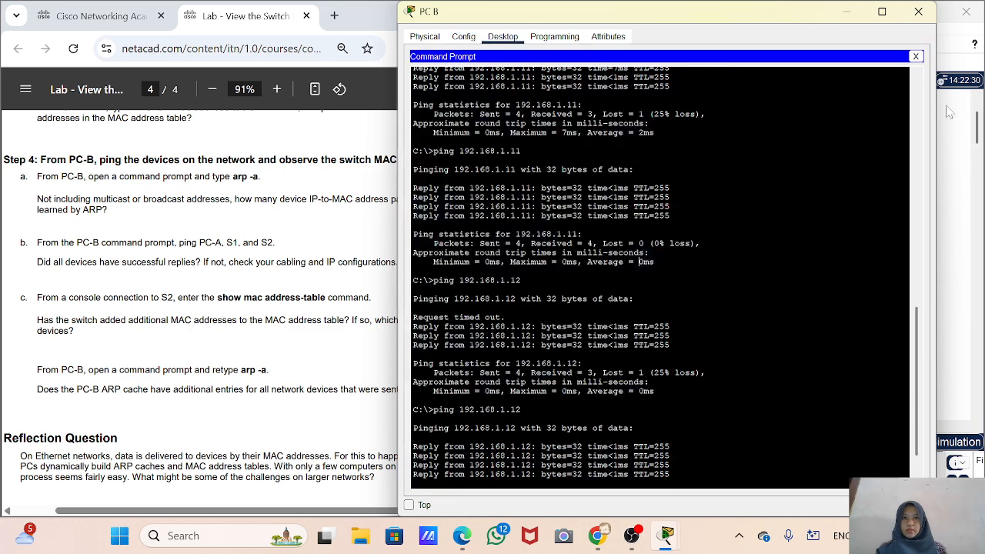
click(916, 56)
click(667, 84)
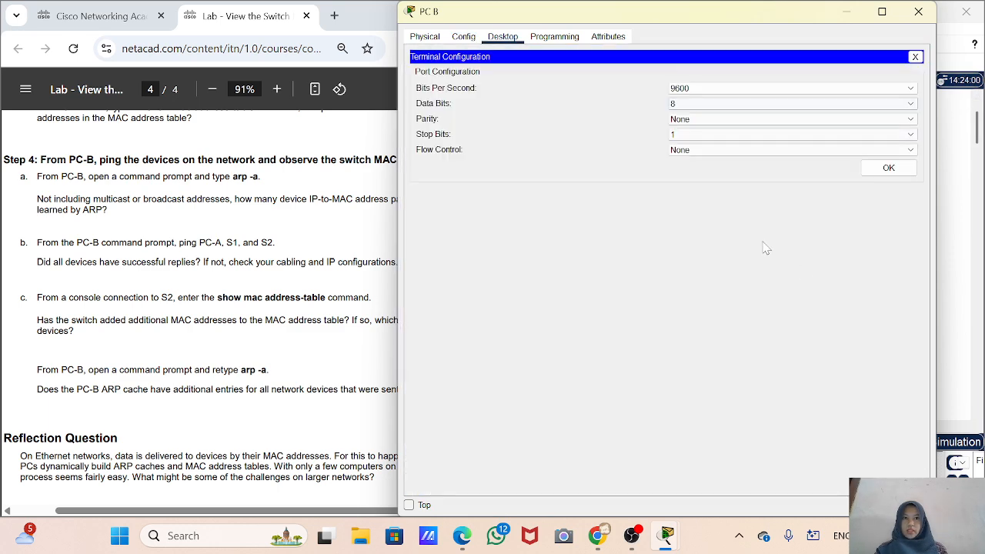
click(890, 169)
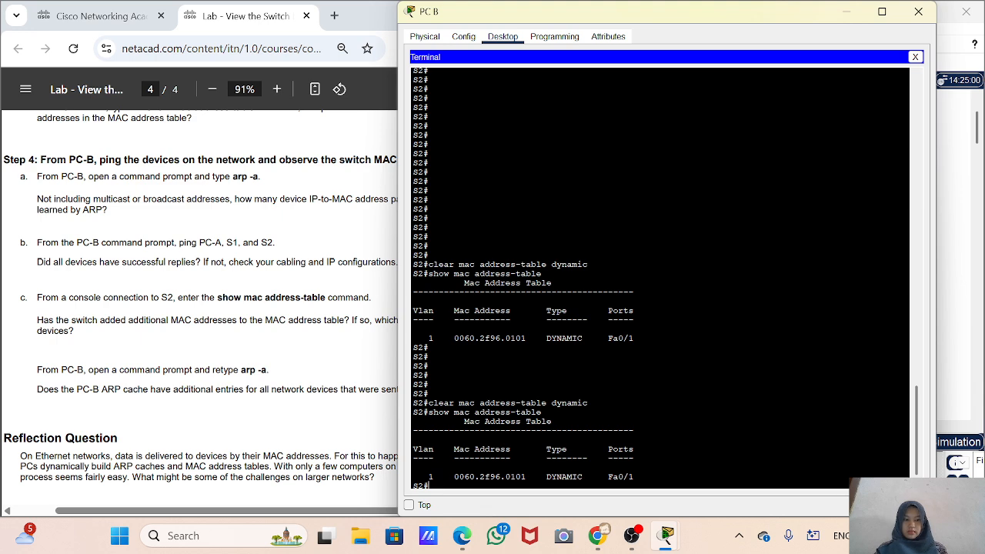
Run show mac address-table on S2 from PC B's Terminal and highlight the listed MAC entries.
key(Return)
key(Return)
key(Return)
key(Return)
key(Return)
key(Up)
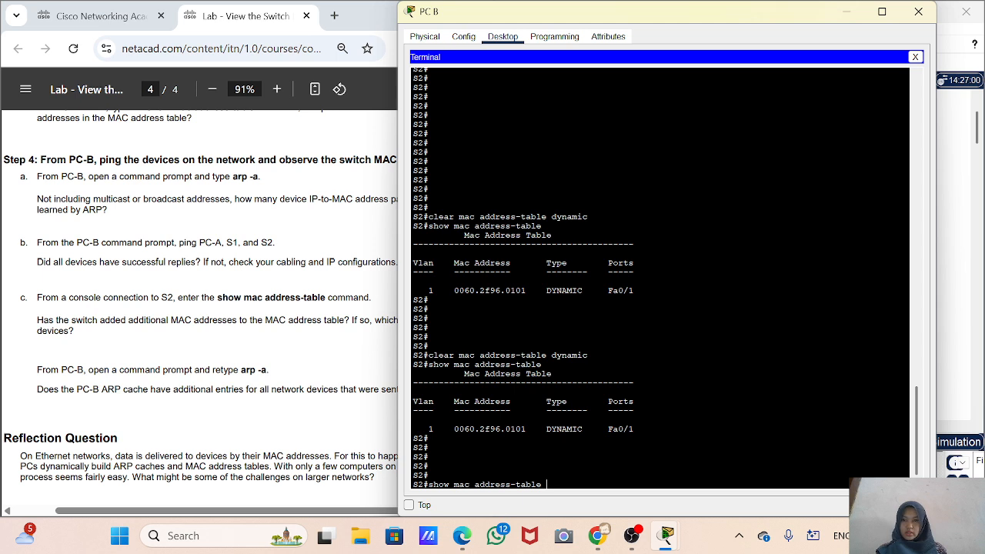
key(Return)
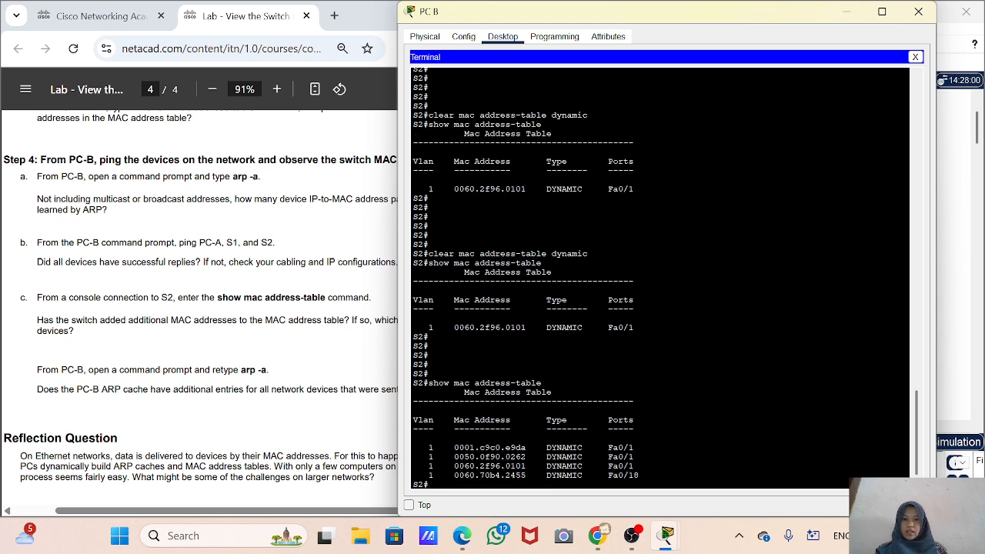
drag(639, 475, 423, 447)
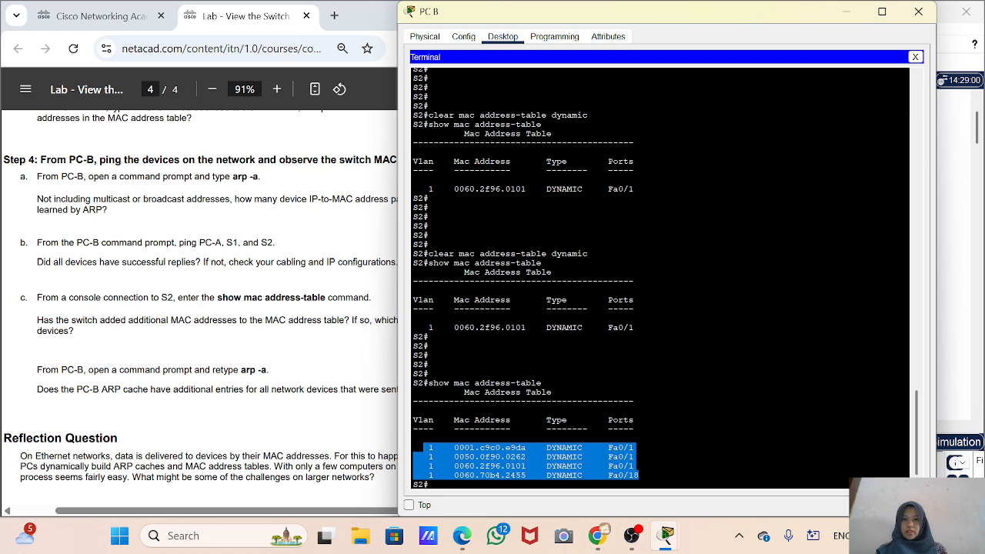
click(423, 447)
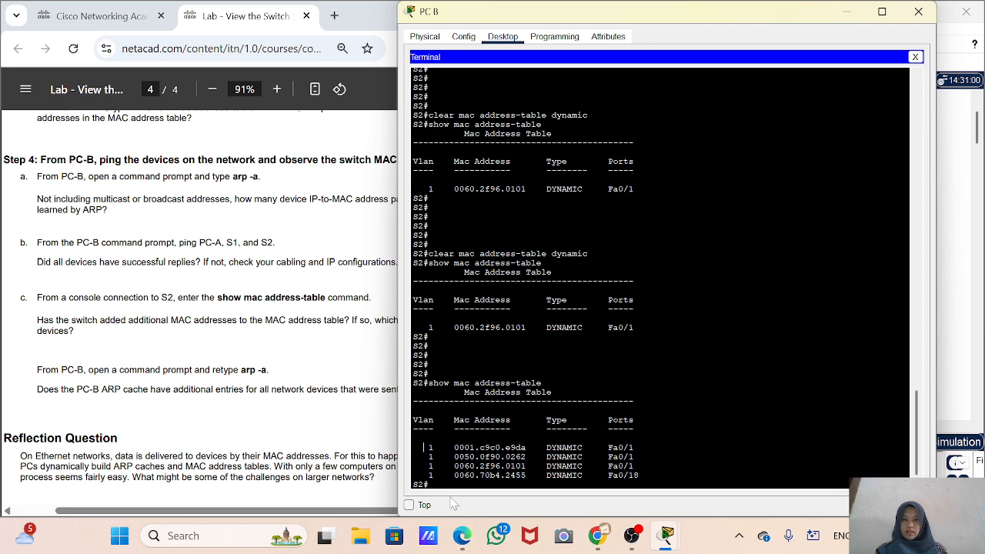
Clear S2's learned MAC addresses with clear mac address-table dynamic.
key(Up)
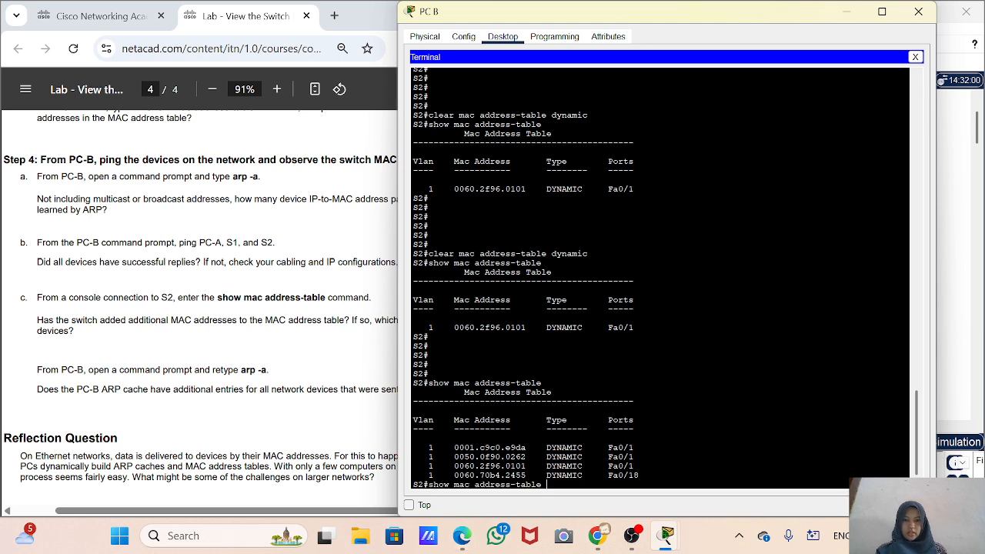
key(Up)
key(Return)
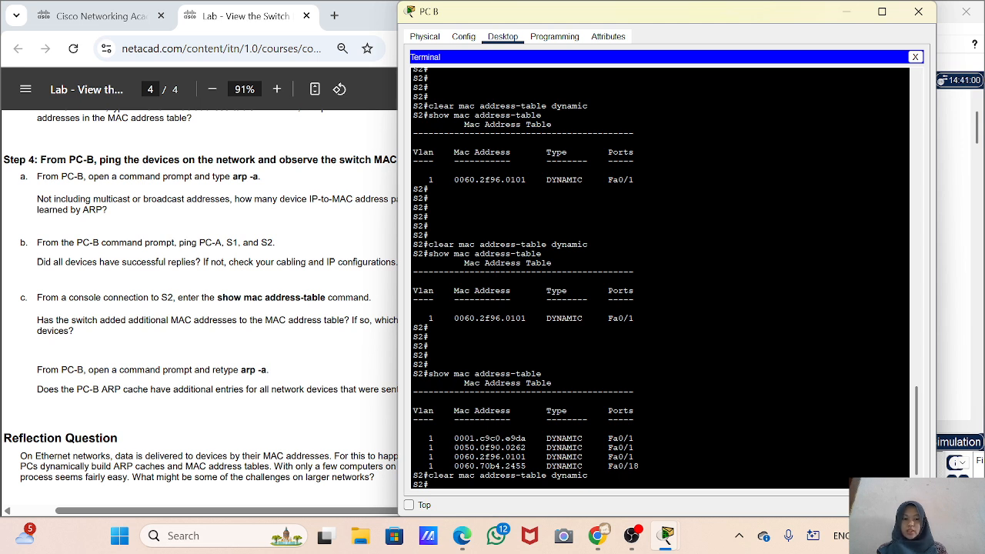
Rerun show mac address-table on S2 and compare the new table with the entries listed before clearing by highlighting both.
key(Up)
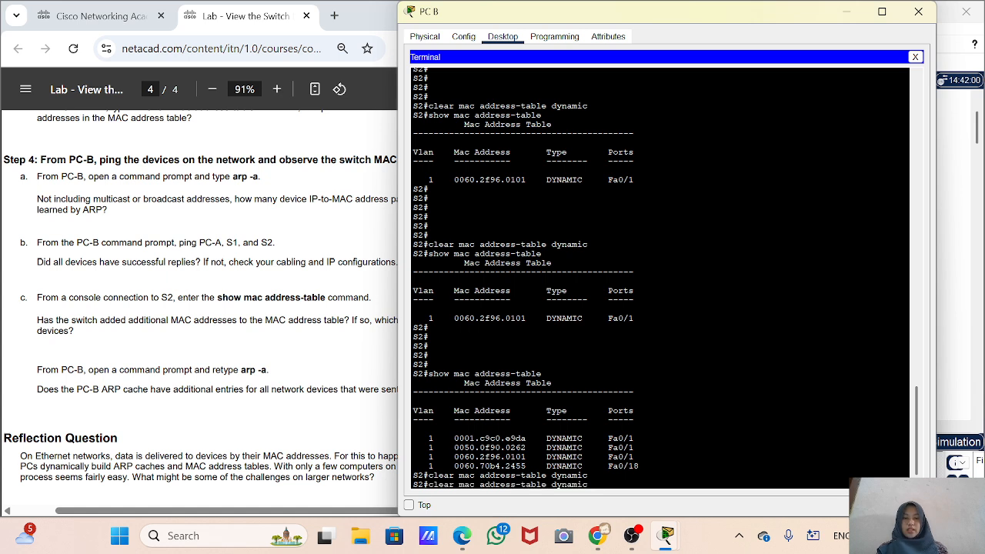
key(BackSpace)
key(BackSpace)
key(BackSpace)
key(BackSpace)
key(BackSpace)
key(BackSpace)
key(BackSpace)
key(BackSpace)
key(BackSpace)
key(BackSpace)
key(BackSpace)
key(BackSpace)
key(BackSpace)
key(BackSpace)
key(BackSpace)
key(BackSpace)
key(BackSpace)
key(BackSpace)
key(BackSpace)
key(BackSpace)
key(BackSpace)
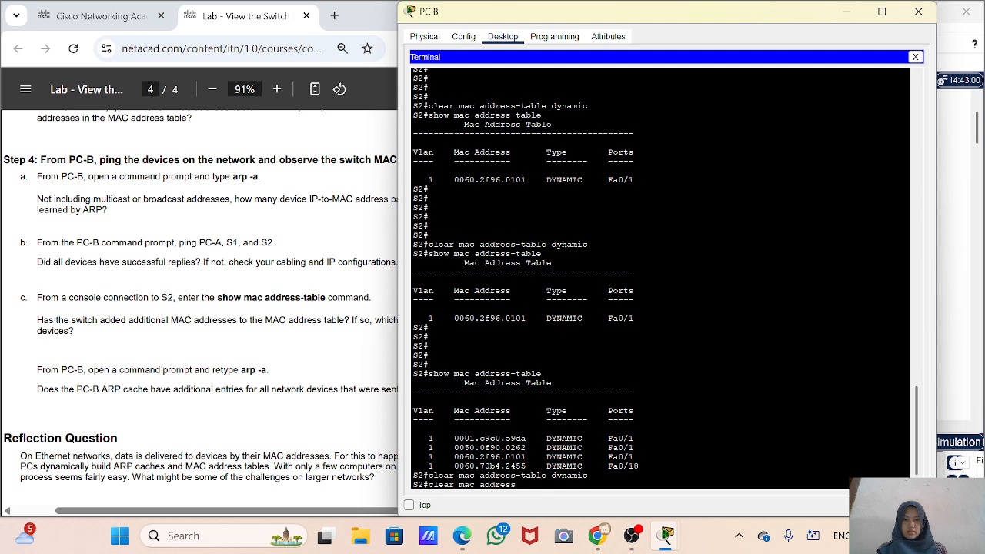
key(Up)
key(Return)
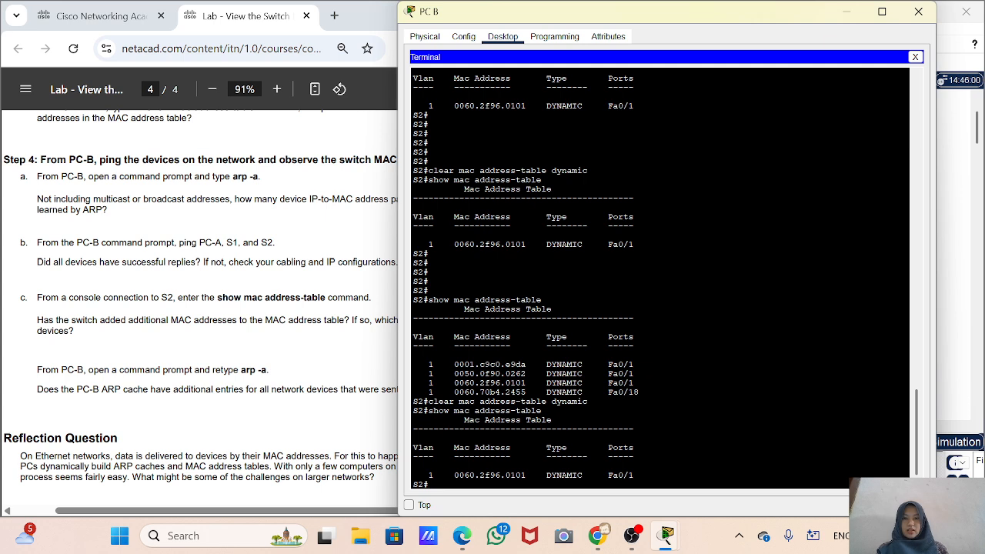
drag(636, 476, 417, 420)
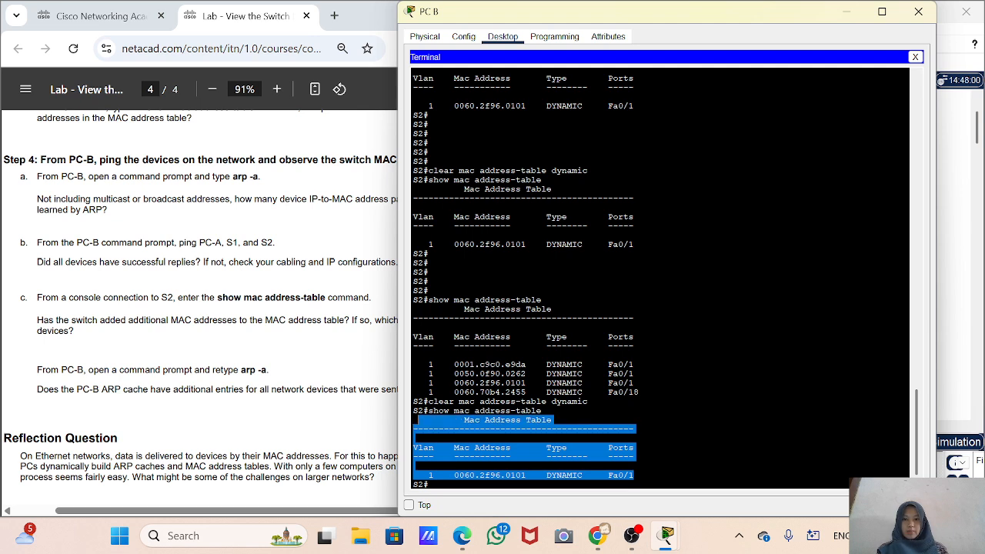
drag(639, 394, 429, 374)
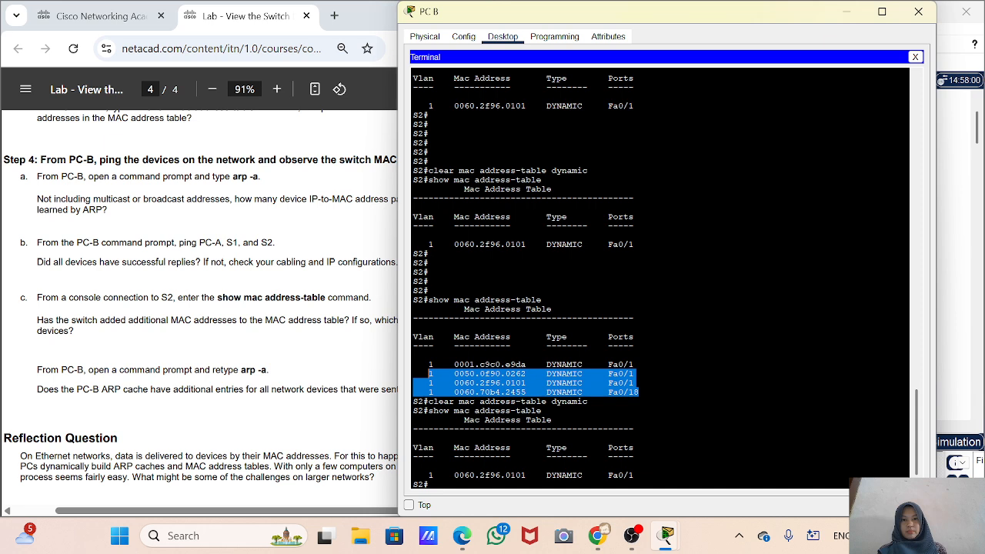
click(612, 382)
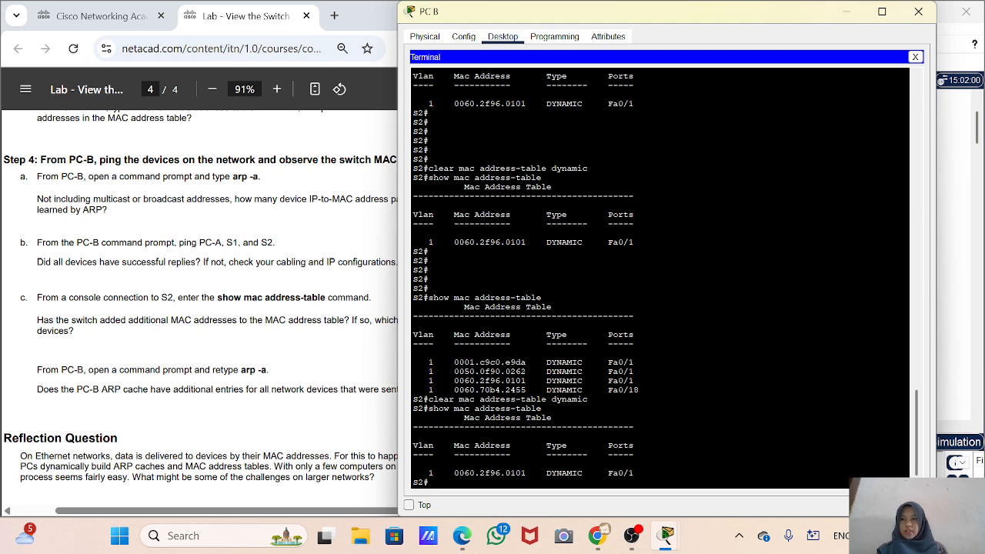
Highlight the lab's instruction to retype arp -a, then switch PC B from Terminal to its Command Prompt.
drag(36, 369, 268, 370)
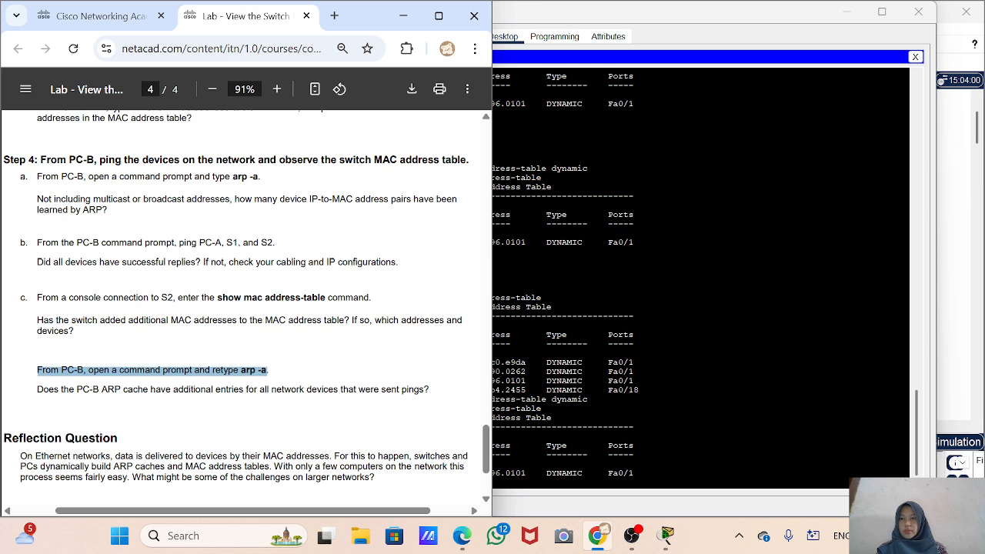
click(283, 380)
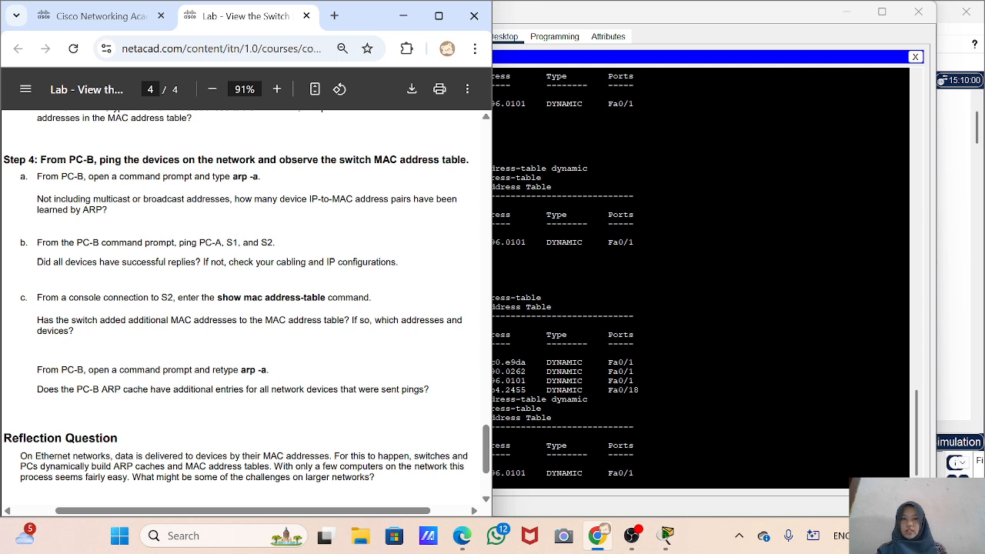
click(924, 77)
click(916, 57)
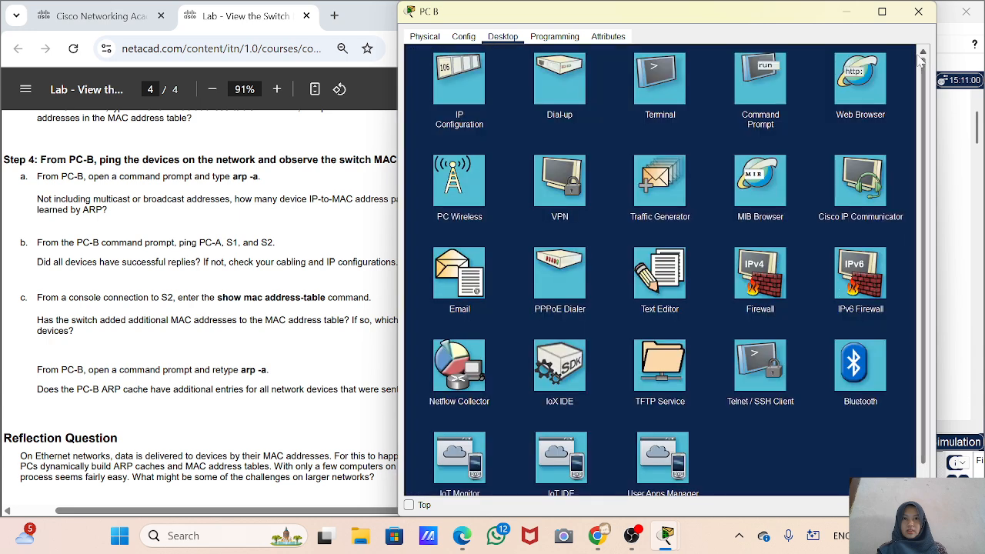
click(760, 81)
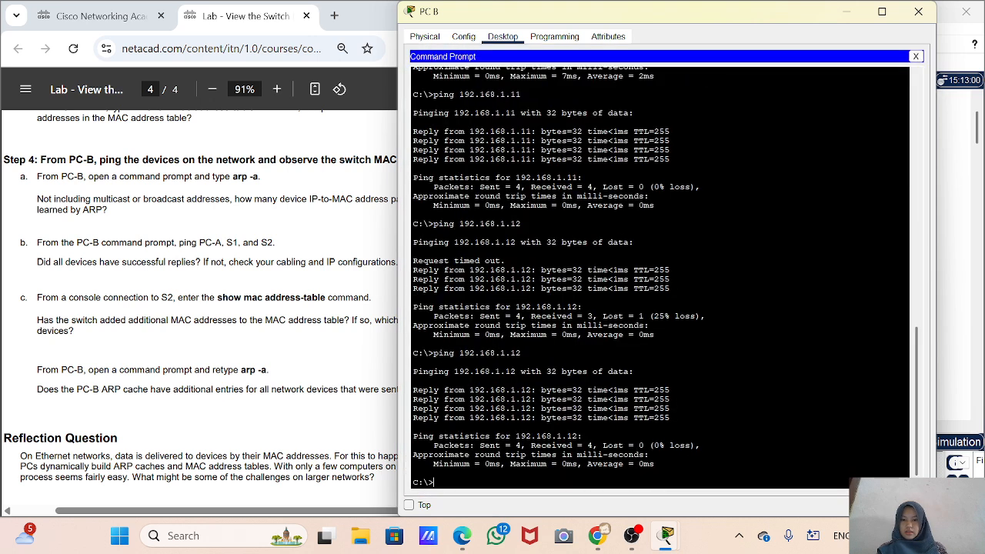
Ping PC A at 192.168.1.1, S1 at 192.168.1.11 and S2 at 192.168.1.12 from PC B's Command Prompt.
key(Up)
key(Up)
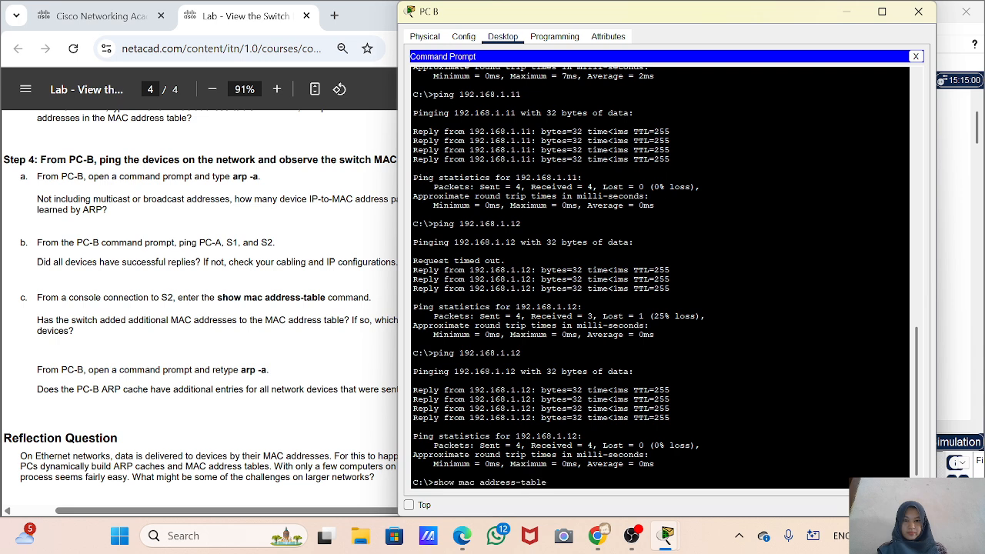
key(Up)
key(Return)
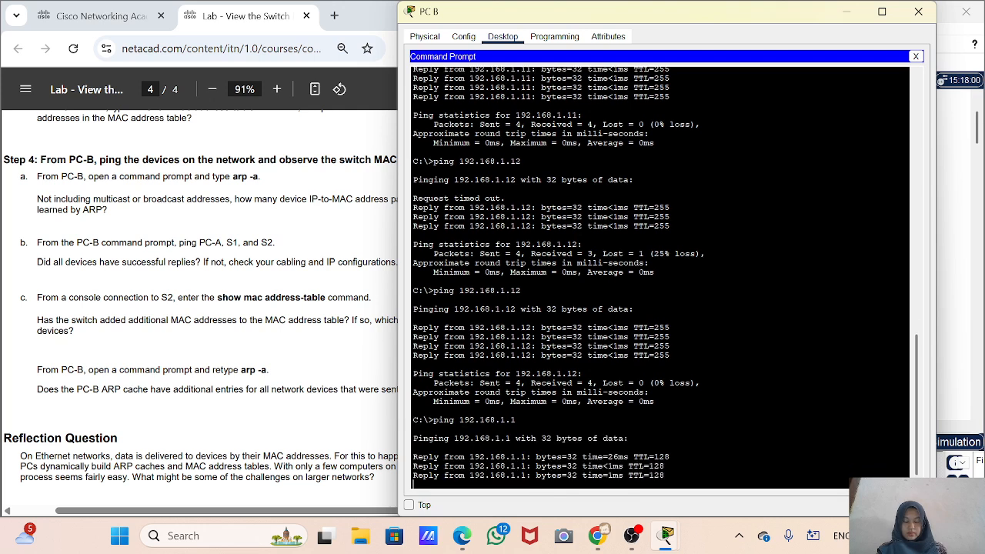
key(Up)
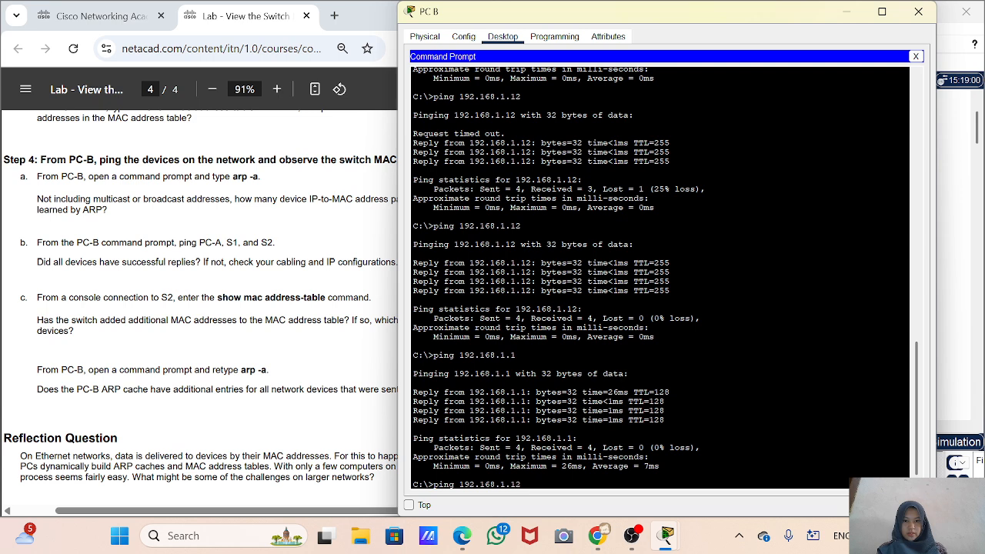
key(BackSpace)
text(2)
key(Return)
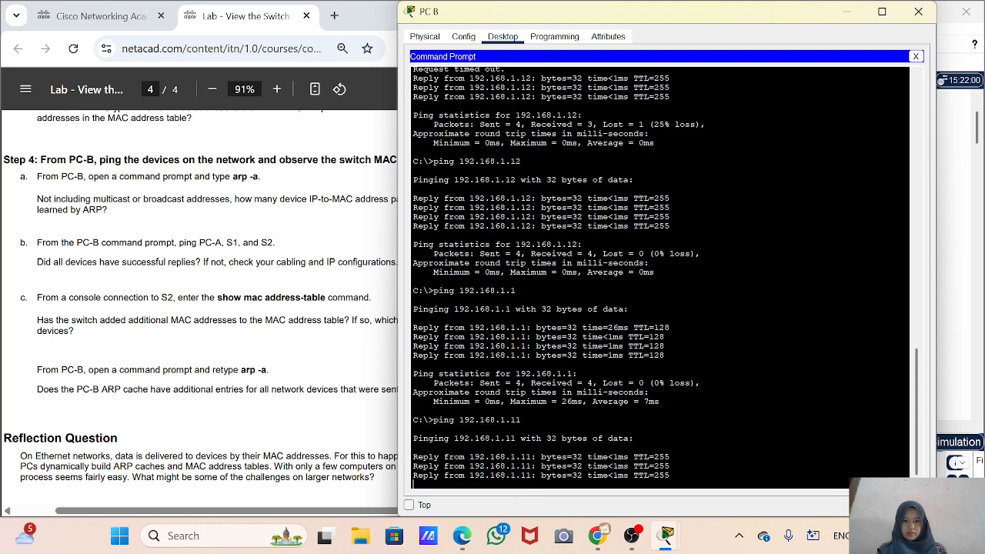
key(Up)
key(BackSpace)
text(2)
key(Return)
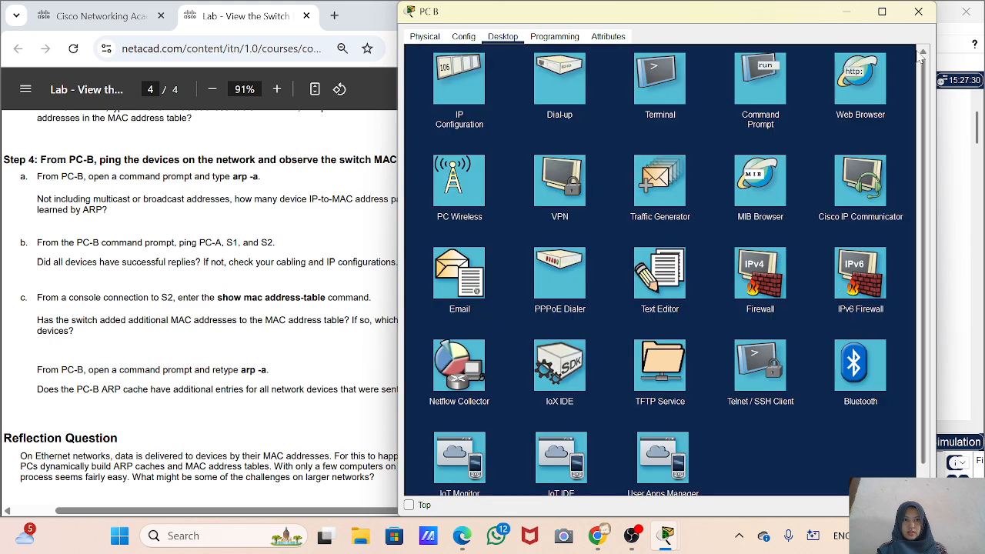
Reopen PC B's Terminal session to S2 with the default port settings and run show mac address-table.
click(916, 57)
click(652, 90)
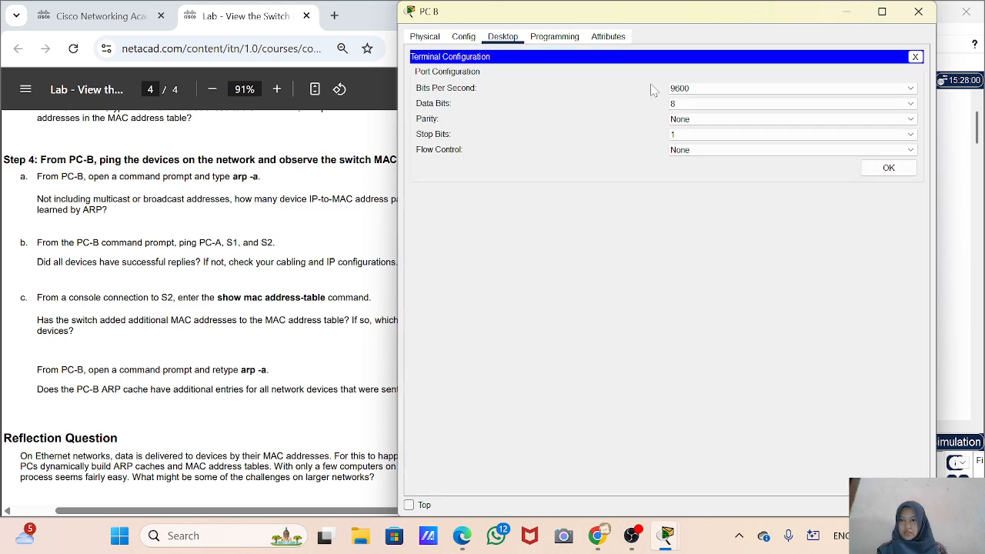
click(885, 166)
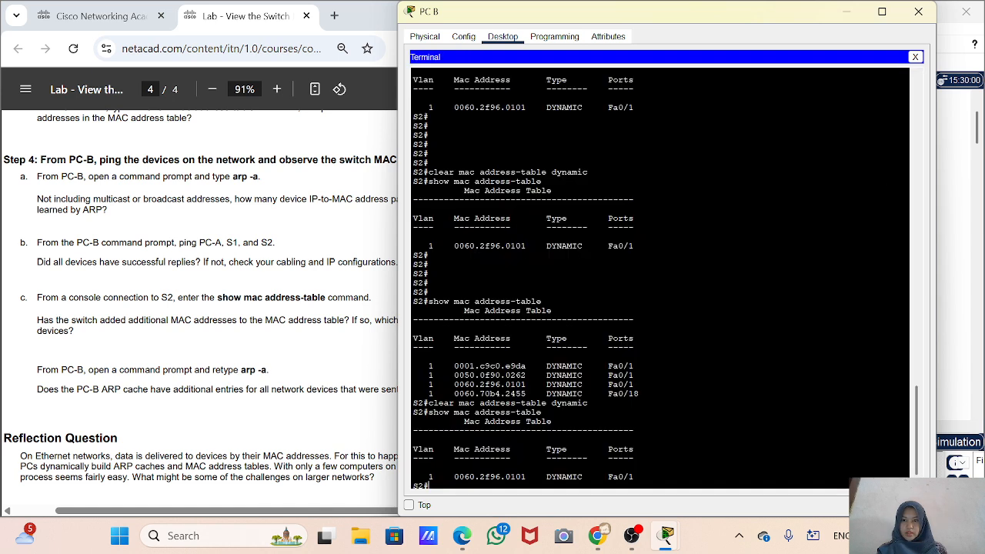
key(Up)
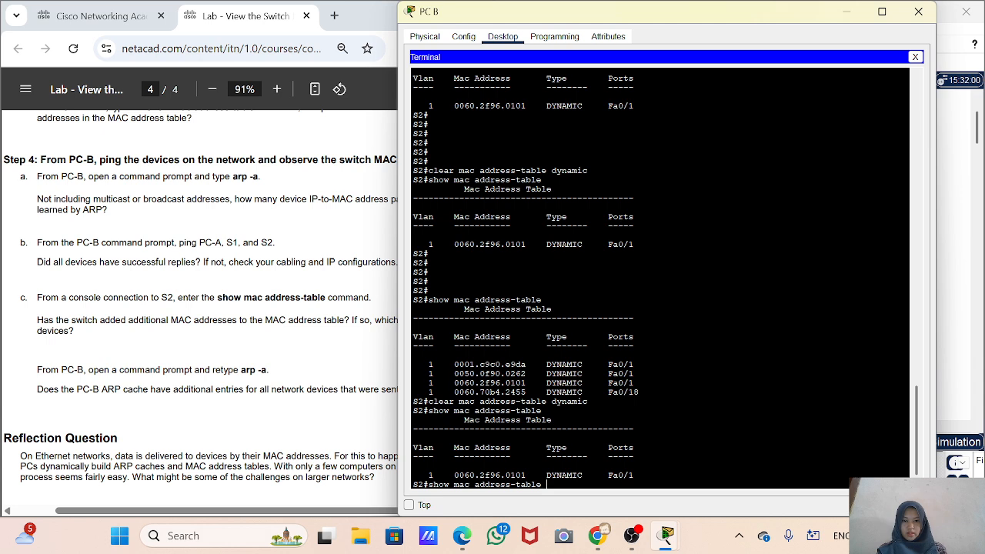
key(Return)
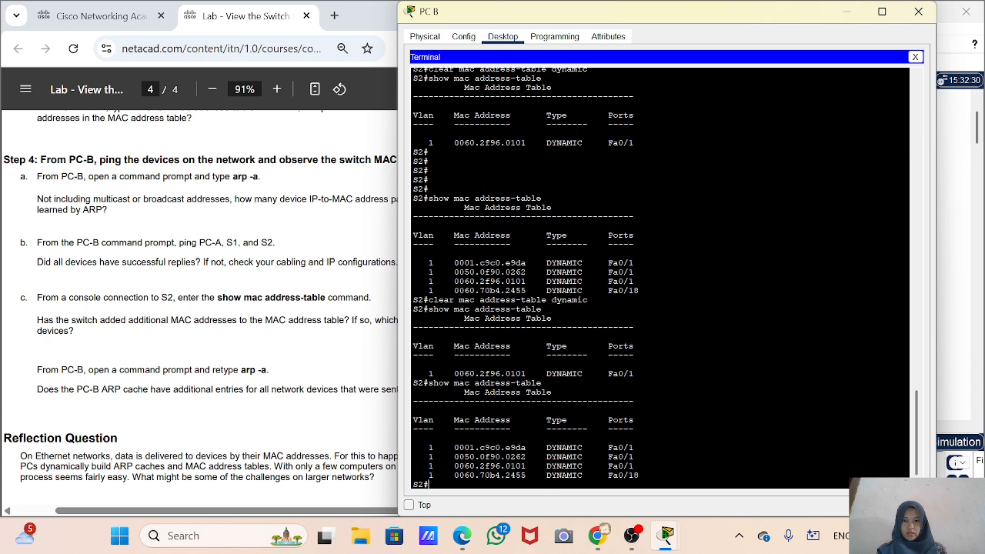
Return to PC B's Command Prompt, run arp -a and highlight the ARP cache entries.
click(915, 57)
click(777, 91)
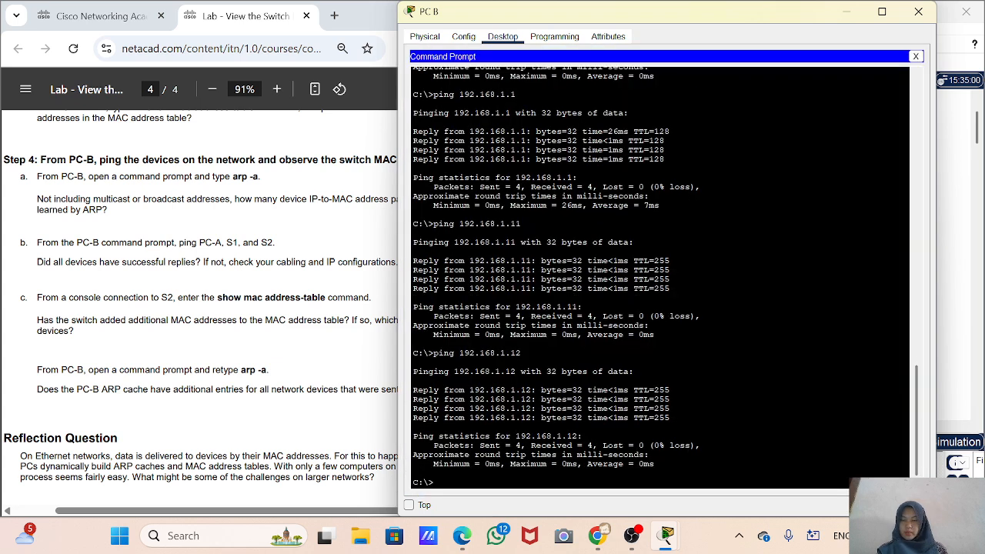
text(arp -a)
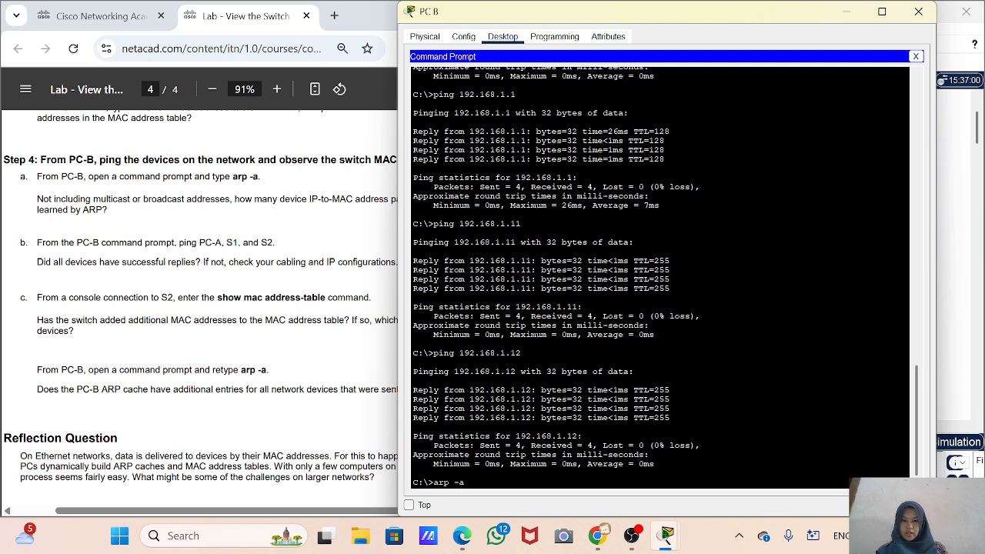
key(Return)
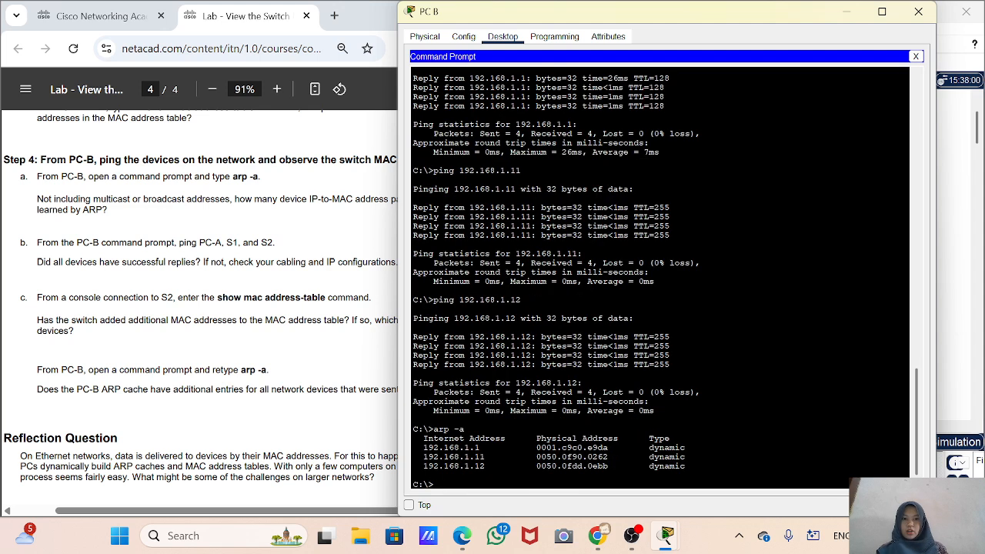
drag(686, 466, 421, 447)
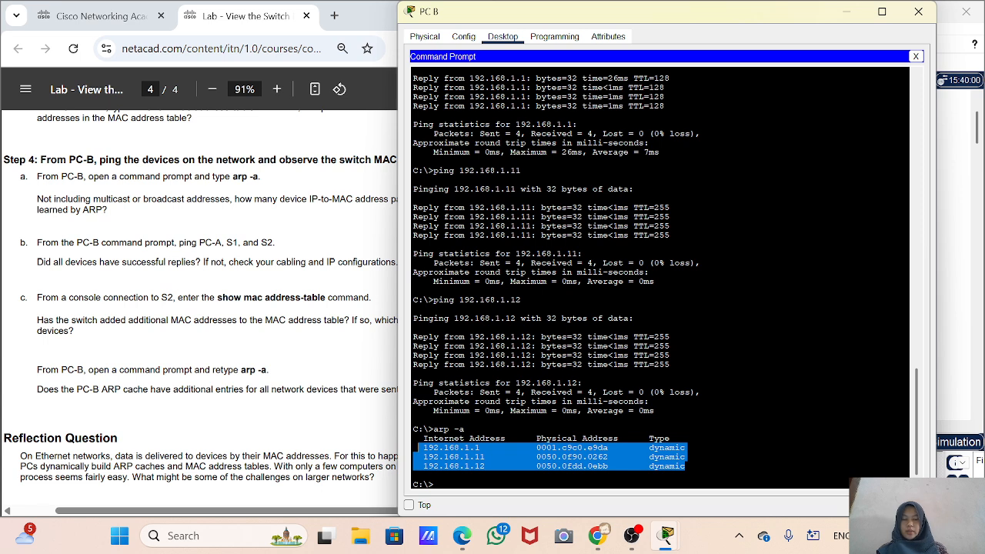
click(422, 448)
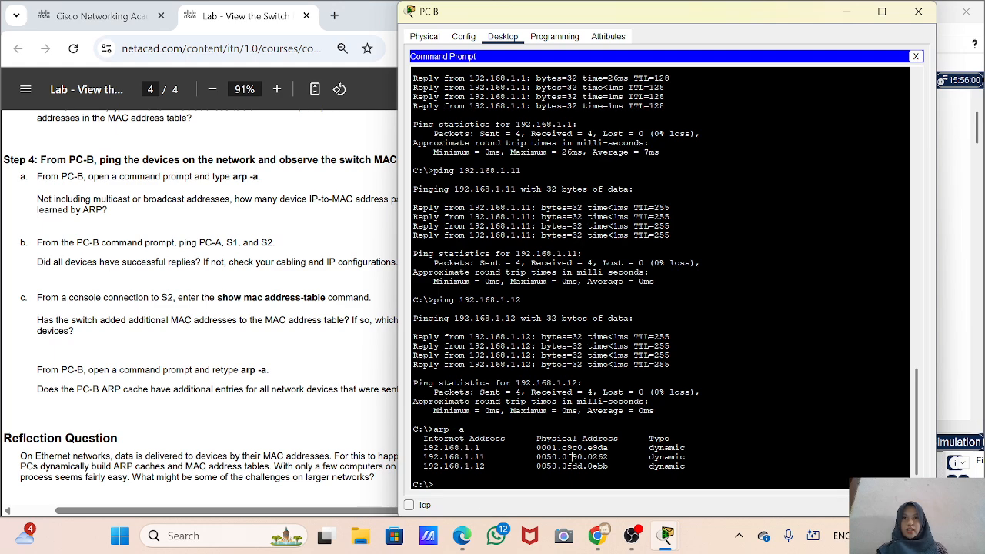
Find the arp -a output from before the pings in PC B's Command Prompt history and highlight it for comparison.
scroll(572, 457, up, 10)
scroll(572, 456, up, 12)
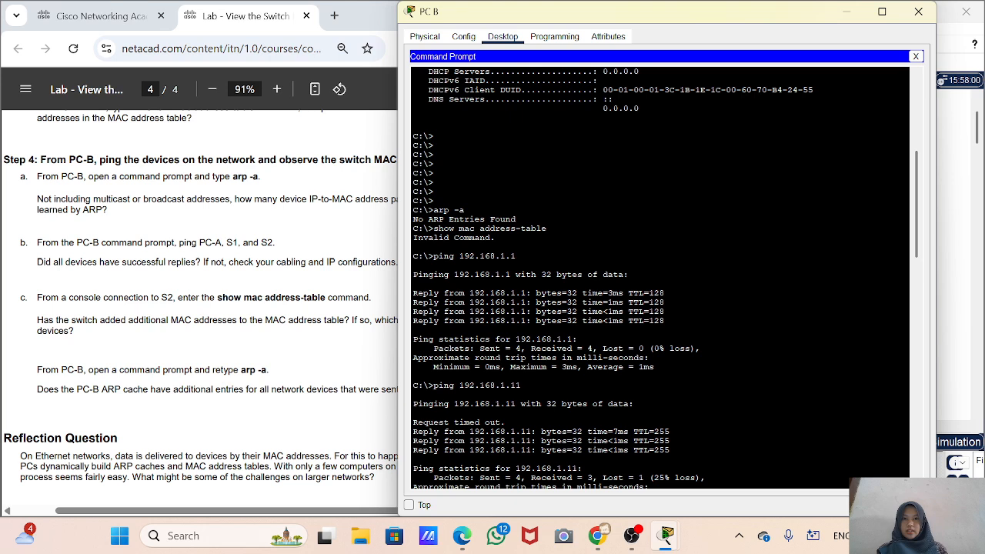
drag(516, 219, 413, 209)
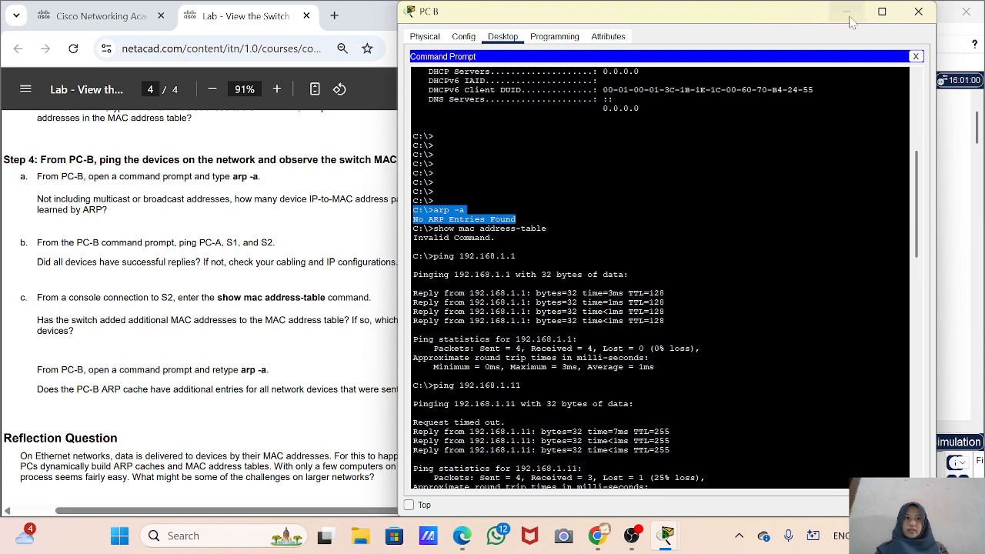
Close PC B's window and return from the lab document to the 7.3.7 Lab page in Cisco Networking Academy.
click(921, 12)
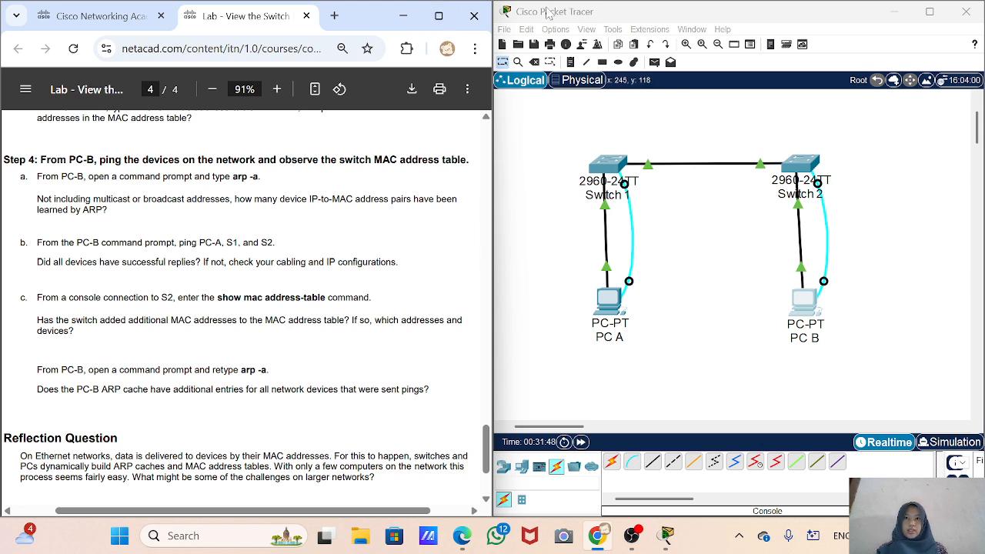
scroll(313, 190, up, 20)
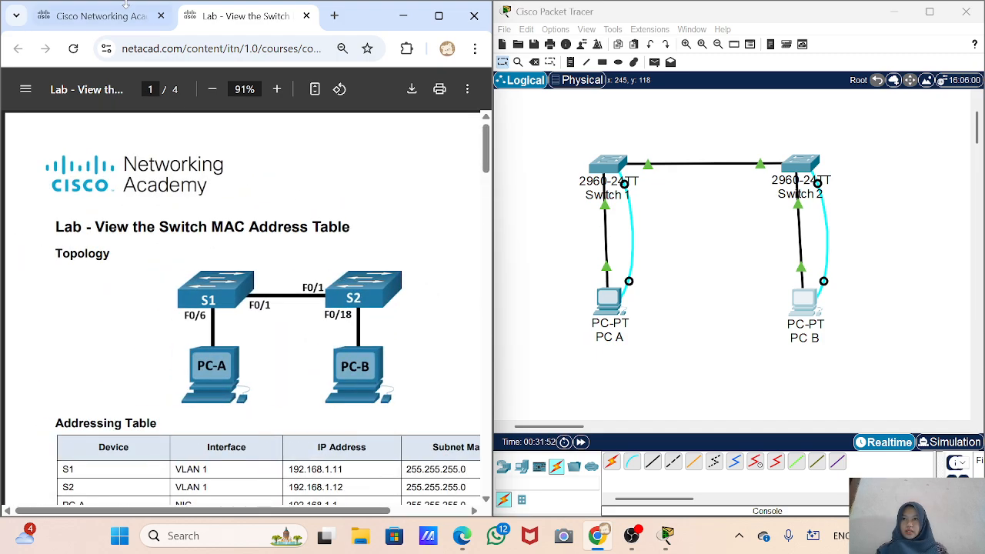
click(98, 18)
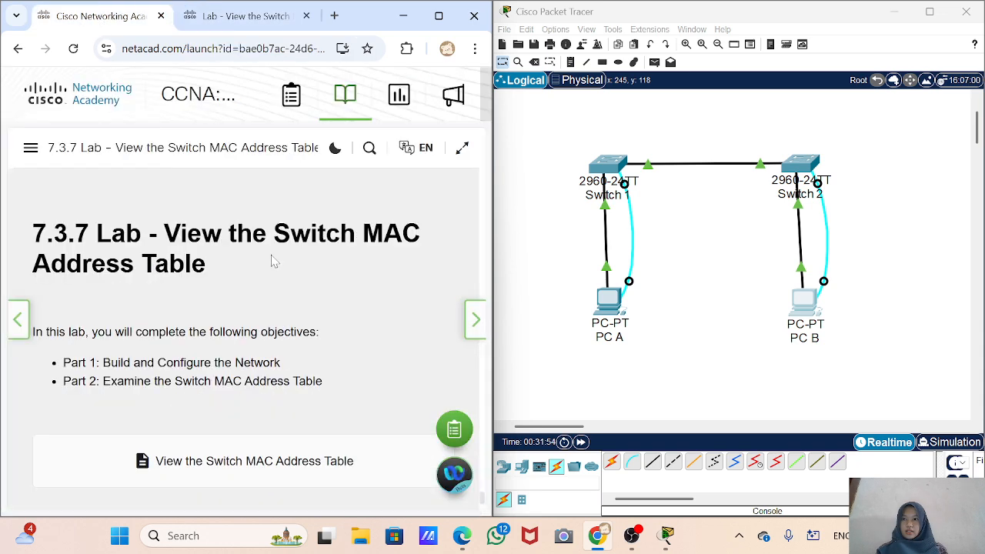